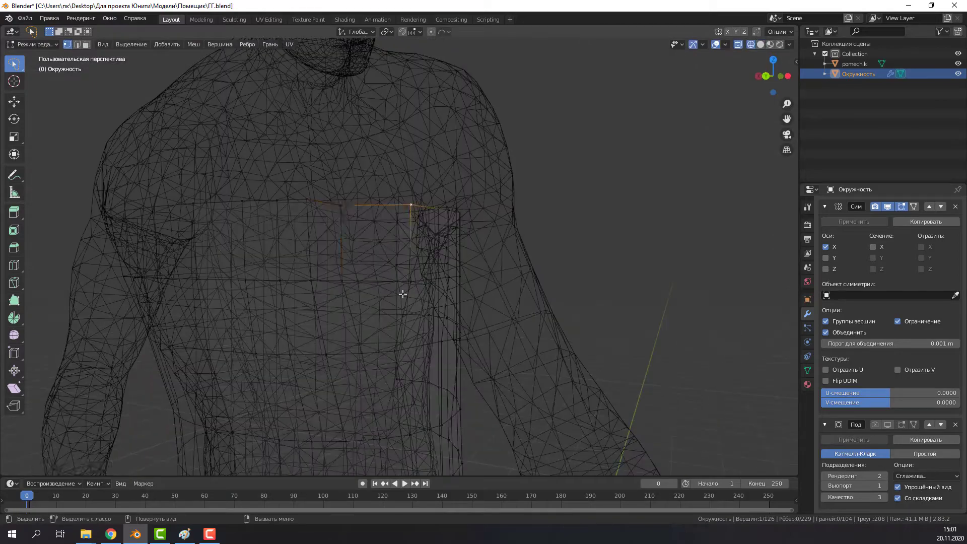
- Raise the front panel's top edge vertices 0.2324 m up toward the shoulder line
mouse_move(378, 316)
middle_down()
mouse_move(313, 292)
mouse_move(358, 339)
mouse_move(443, 335)
mouse_move(467, 360)
mouse_move(316, 356)
mouse_move(426, 352)
middle_up()
key(shift+z)
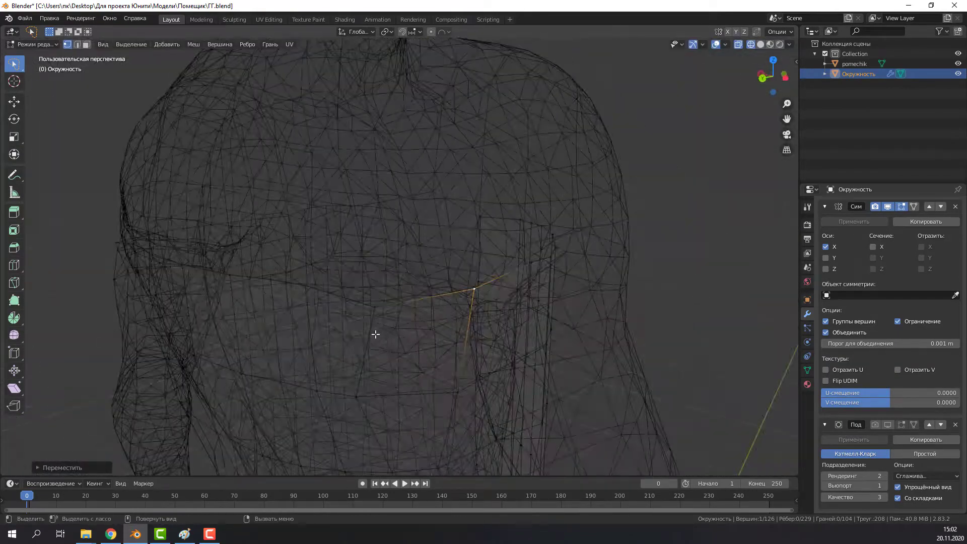
click(363, 322)
key(shift+z)
scroll(398, 397, down, 8)
mouse_move(399, 397)
middle_down()
mouse_move(290, 362)
mouse_move(408, 322)
middle_up()
scroll(320, 336, up, 5)
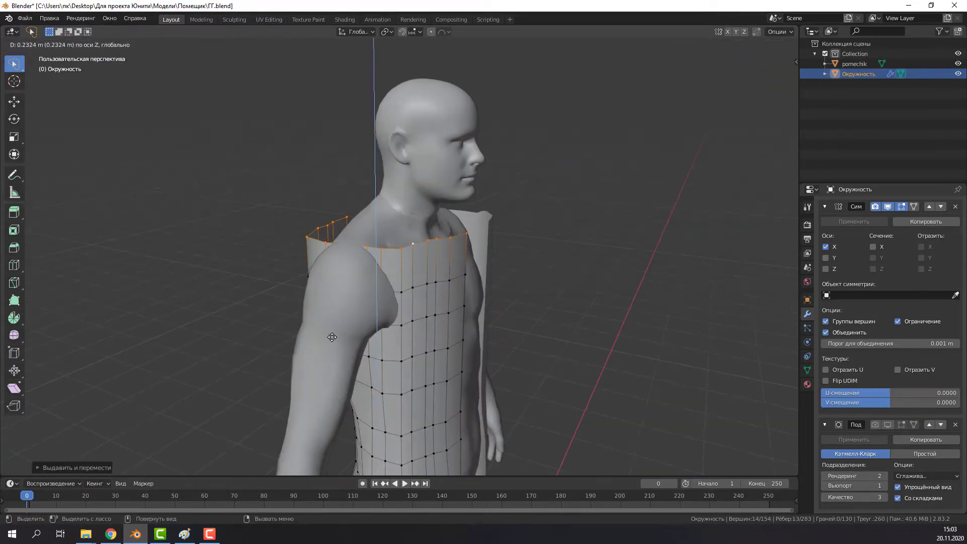
- Circle-select the shoulder vertices and nudge them along Y and sideways to follow the shoulder
click(398, 319)
mouse_move(398, 319)
middle_down()
mouse_move(412, 390)
mouse_move(320, 384)
middle_up()
right_click(406, 370)
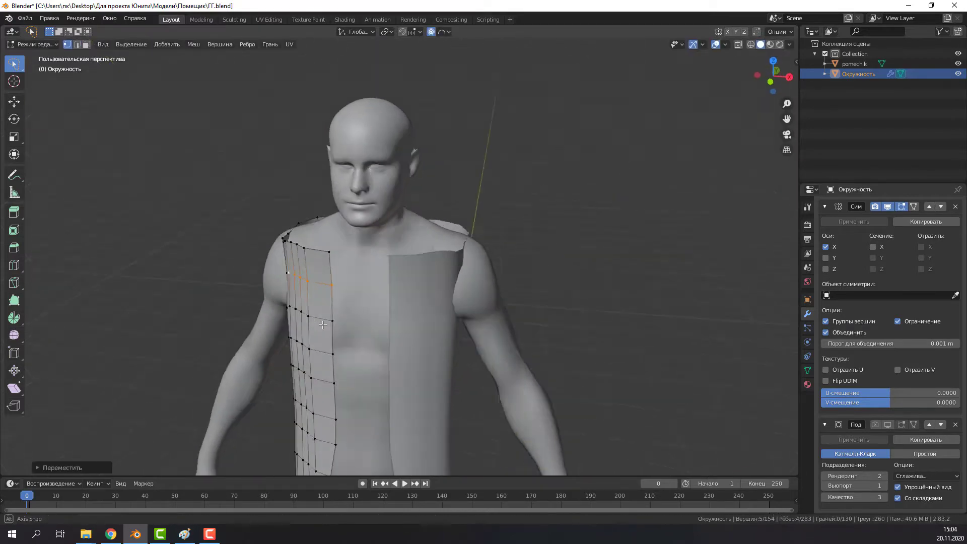
key(c)
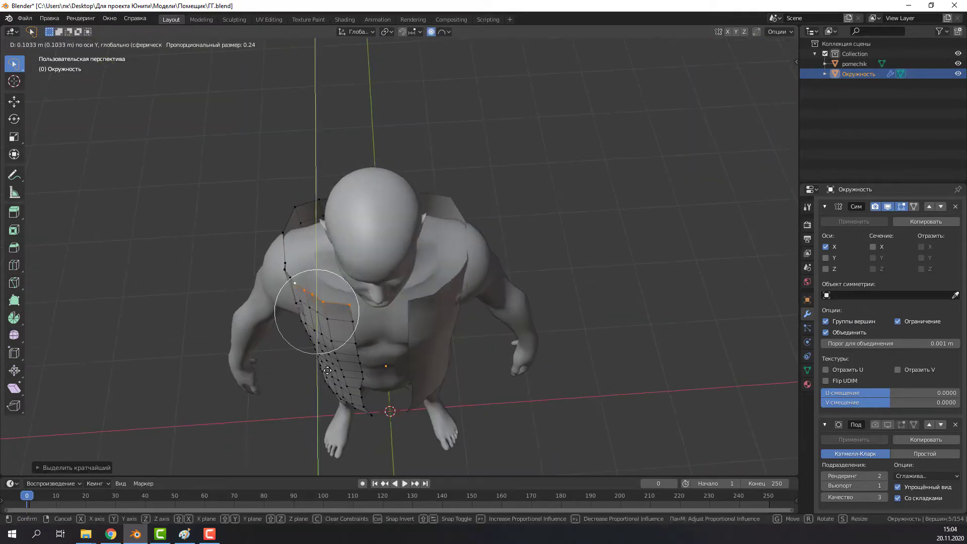
middle_drag(335, 315, 348, 307)
right_click(348, 307)
mouse_move(347, 307)
middle_down()
mouse_move(428, 194)
mouse_move(398, 222)
mouse_move(464, 280)
mouse_move(399, 222)
mouse_move(444, 262)
mouse_move(403, 227)
mouse_move(453, 303)
mouse_move(392, 323)
mouse_move(380, 308)
mouse_move(412, 280)
middle_up()
scroll(427, 195, up, 5)
click(465, 281)
click(395, 222)
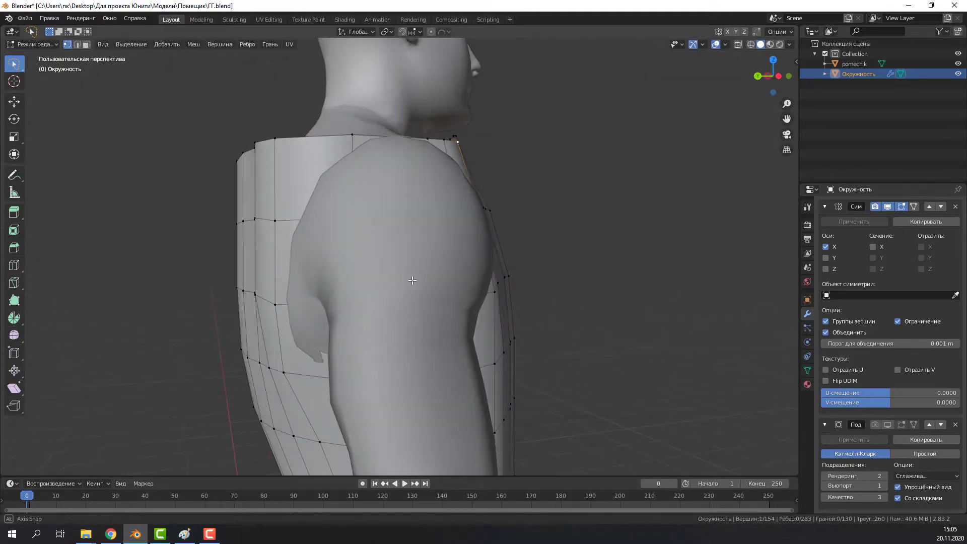
- Select the faces along the shoulder edge in face mode with X-ray on
key(3)
key(alt+z)
drag(275, 141, 454, 190)
middle_drag(454, 190, 345, 341)
key(alt+z)
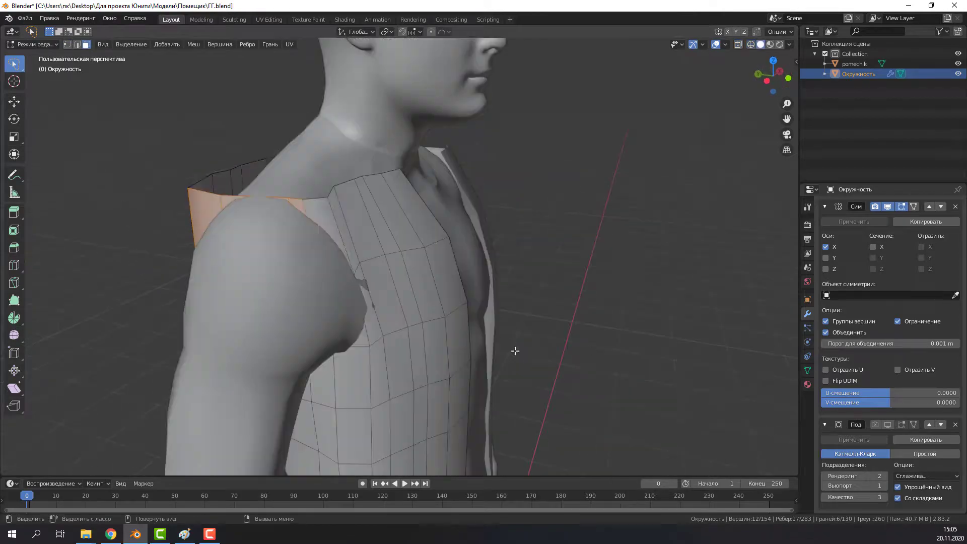
middle_drag(514, 349, 397, 344)
middle_drag(443, 321, 324, 379)
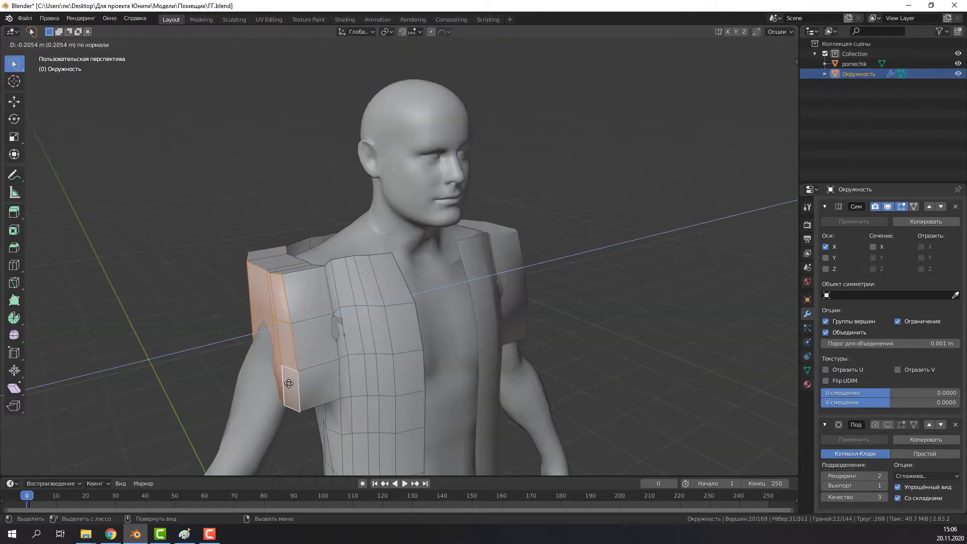
- Cancel the trial extrusion and select the single shoulder corner vertex
right_click(288, 384)
key(ctrl+z)
middle_drag(288, 384, 356, 355)
click(284, 275)
middle_drag(284, 275, 305, 323)
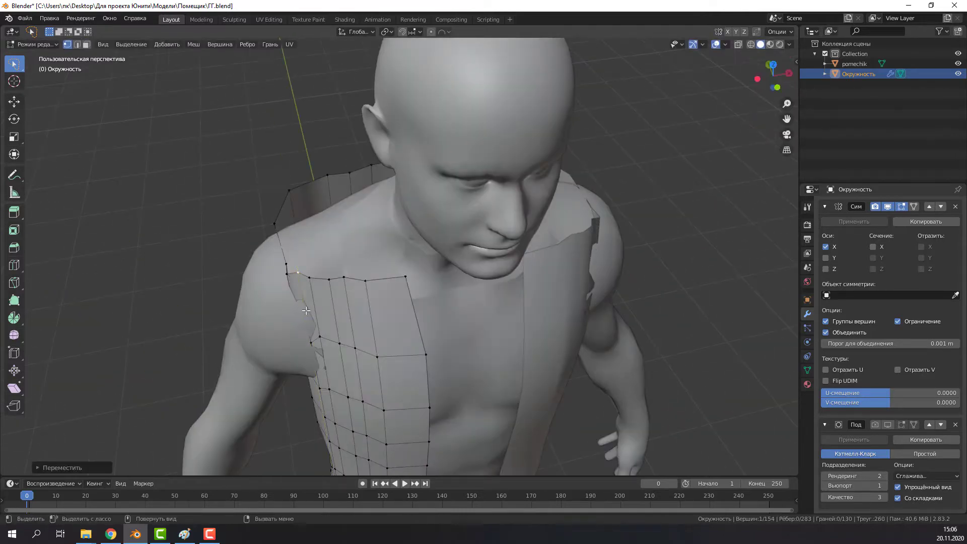
- From the top view, nudge the shoulder corner vertices along the curve of the shoulder
key(KP_7)
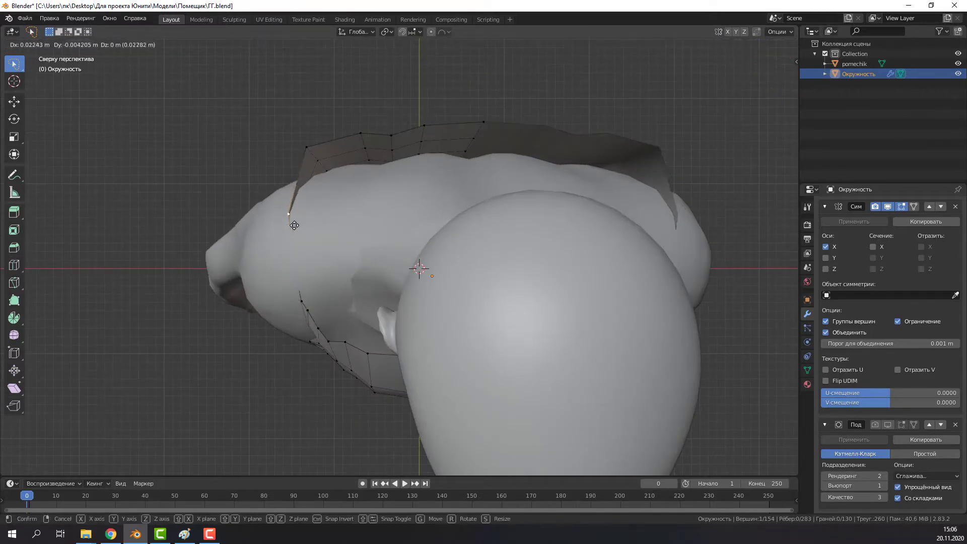
click(428, 145)
middle_drag(429, 145, 365, 184)
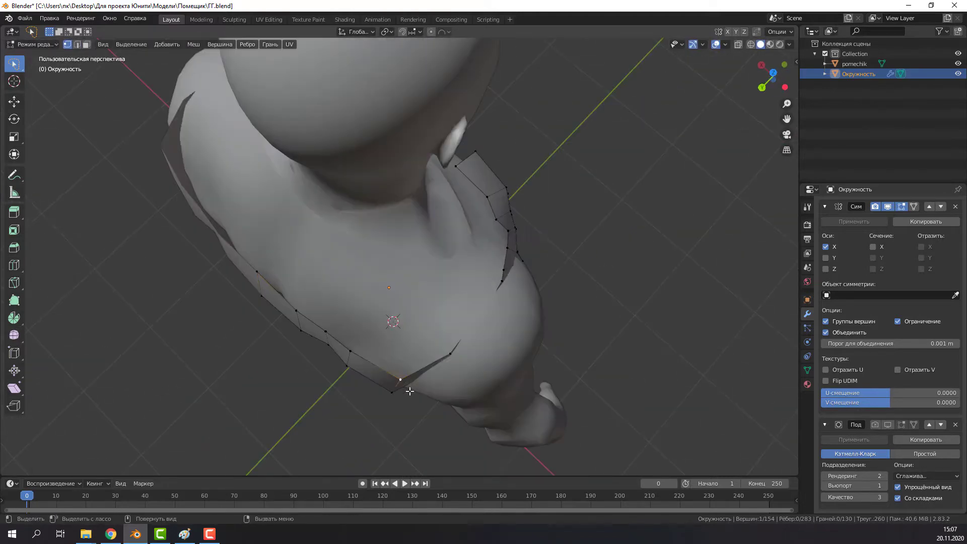
key(KP_7)
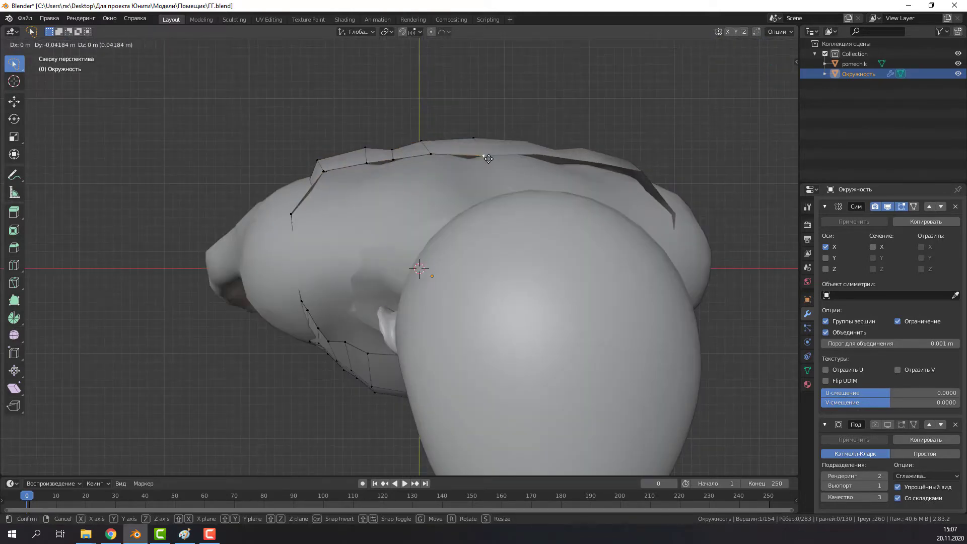
click(489, 158)
mouse_move(489, 158)
middle_down()
mouse_move(326, 231)
mouse_move(346, 362)
mouse_move(341, 299)
middle_up()
- Move the selected shoulder faces over to the back of the figure
click(314, 250)
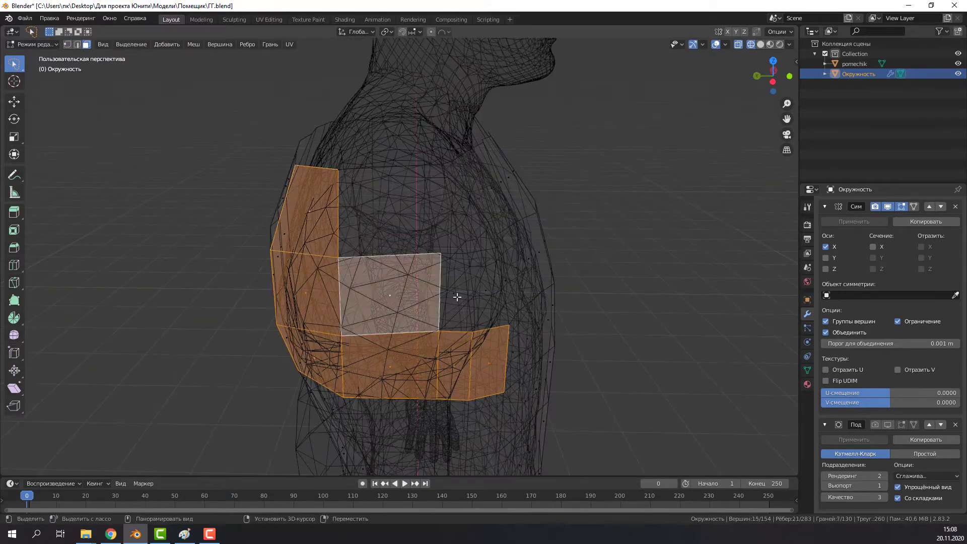
mouse_move(314, 249)
middle_down()
mouse_move(366, 261)
mouse_move(369, 226)
middle_up()
click(373, 267)
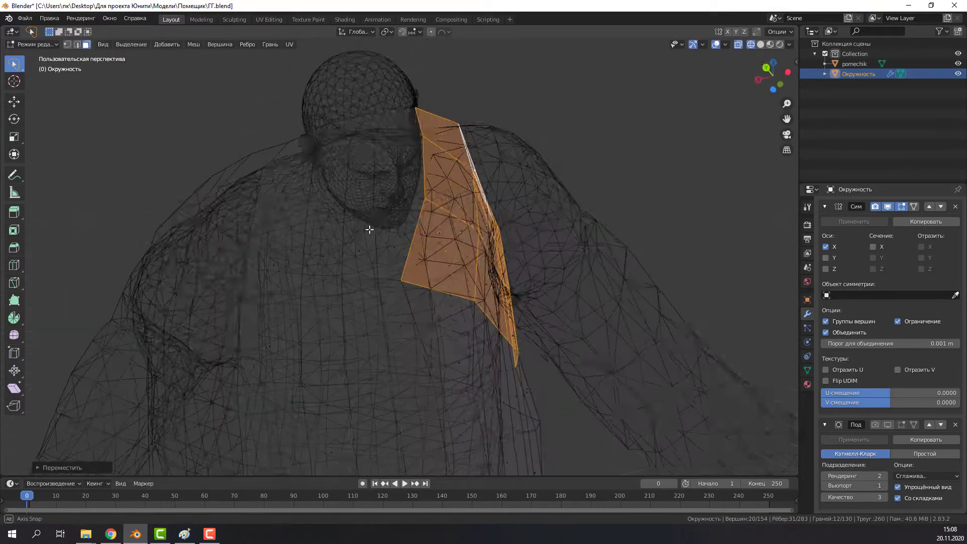
key(z)
click(572, 264)
mouse_move(509, 319)
middle_down()
mouse_move(387, 380)
mouse_move(371, 363)
mouse_move(441, 335)
mouse_move(382, 318)
middle_up()
key(shift+z)
key(shift+z)
key(shift+z)
- Switch to vertex selection in solid shading and scale the selected vertices
key(z)
click(503, 328)
key(1)
mouse_move(502, 327)
middle_down()
mouse_move(454, 348)
mouse_move(383, 352)
mouse_move(400, 365)
middle_up()
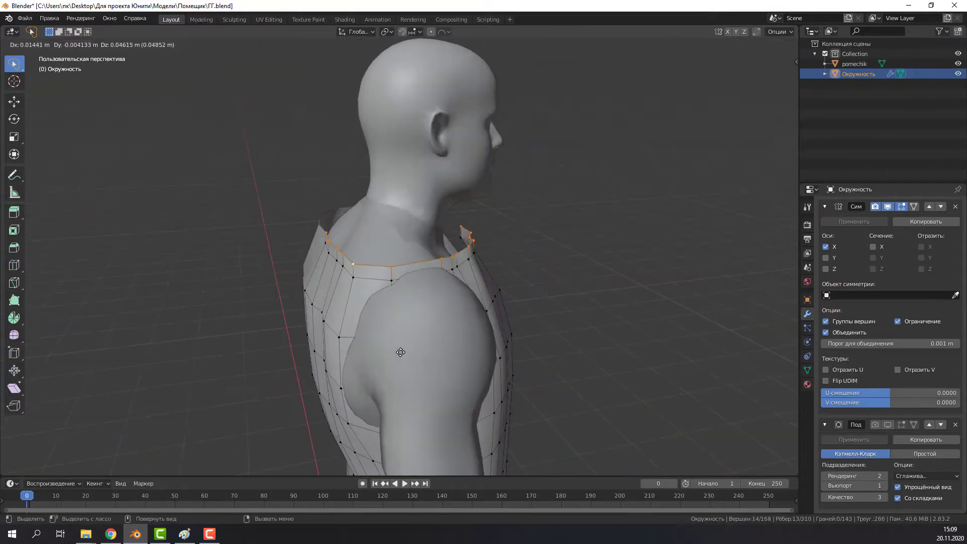
click(396, 311)
mouse_move(396, 311)
middle_down()
mouse_move(429, 317)
mouse_move(353, 323)
mouse_move(473, 334)
mouse_move(352, 322)
middle_up()
drag(325, 194, 330, 199)
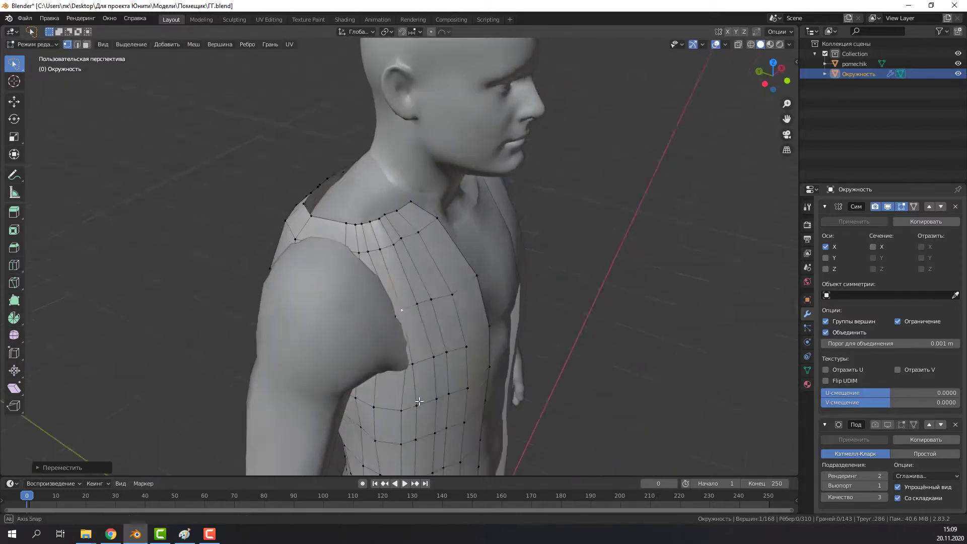
mouse_move(330, 199)
middle_down()
mouse_move(396, 358)
mouse_move(433, 282)
mouse_move(464, 334)
mouse_move(382, 322)
mouse_move(329, 345)
mouse_move(356, 349)
mouse_move(390, 320)
mouse_move(241, 228)
mouse_move(529, 303)
middle_up()
- Select the neckline vertex loop and raise it along Z, then shift it sideways
alt+click(434, 282)
key(g)
key(z)
click(328, 346)
click(392, 320)
click(425, 266)
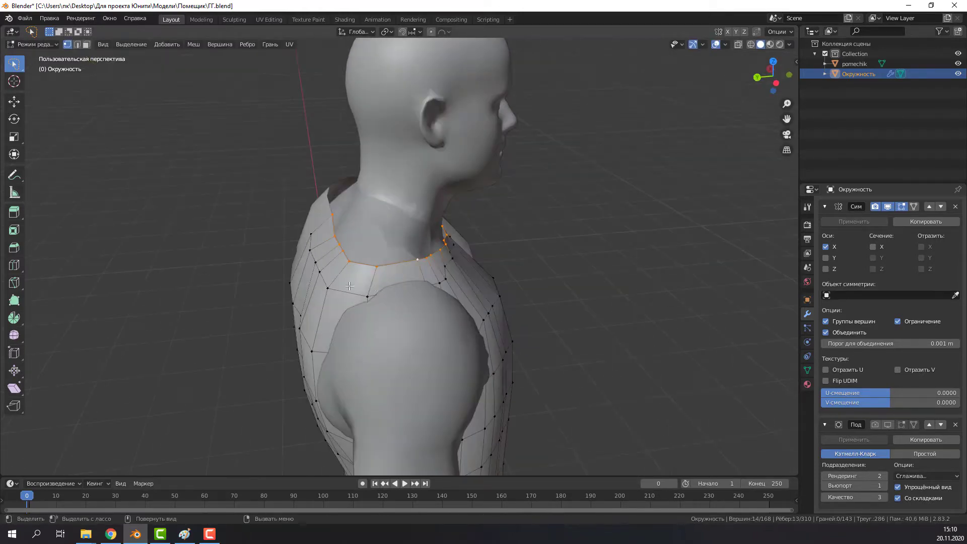
- Move and rescale the neckline loop so it fits snugly around the neck
mouse_move(349, 286)
middle_down()
mouse_move(218, 268)
mouse_move(403, 292)
mouse_move(375, 309)
middle_up()
key(g)
click(404, 281)
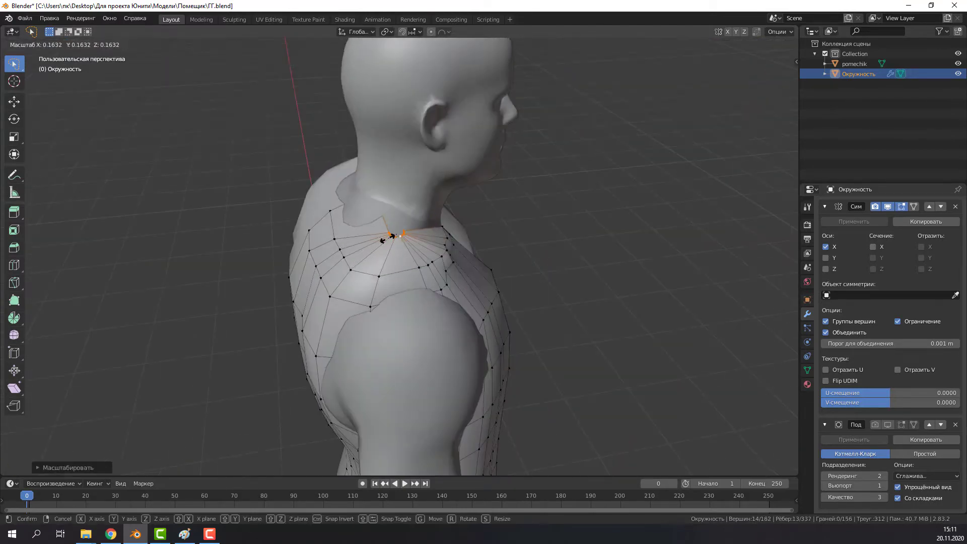
click(392, 235)
middle_drag(392, 235, 347, 290)
key(s)
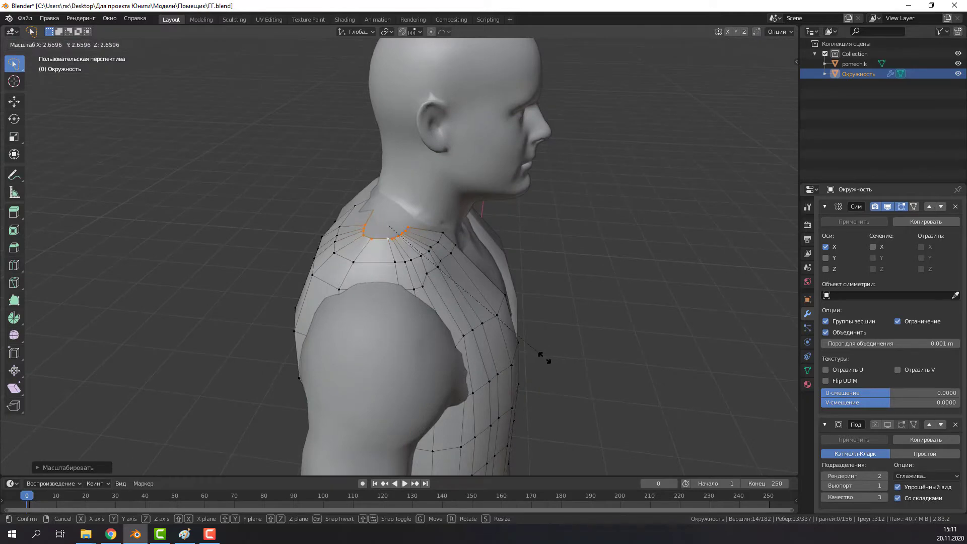
middle_drag(544, 358, 386, 338)
click(453, 347)
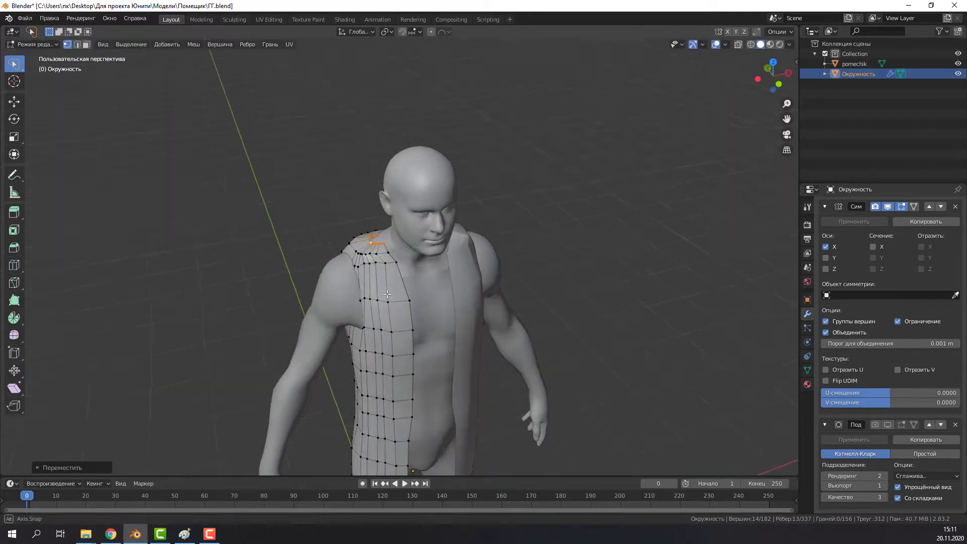
mouse_move(387, 294)
middle_down()
mouse_move(339, 357)
mouse_move(404, 299)
middle_up()
- Move a selected shoulder vertex closer to the neck
middle_drag(619, 370, 360, 386)
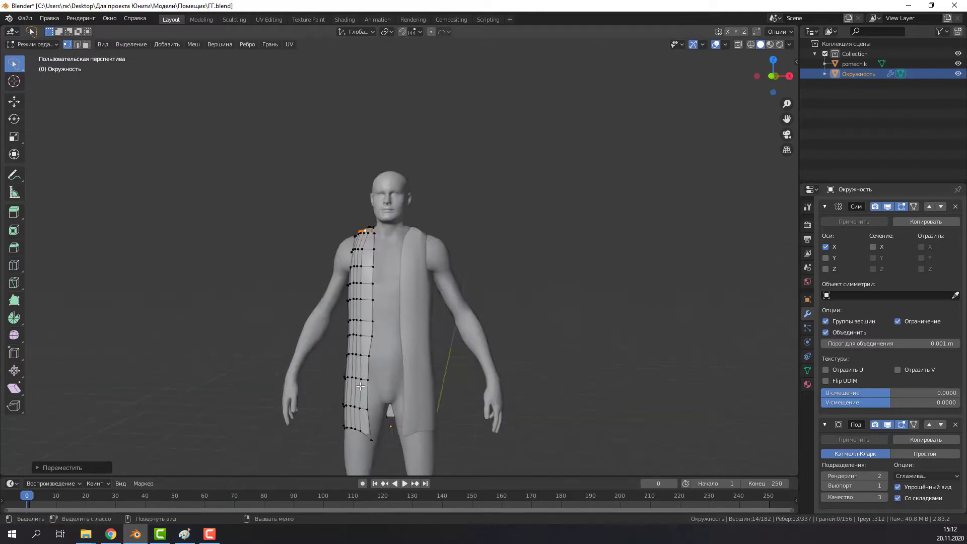
scroll(563, 397, up, 8)
middle_drag(564, 397, 416, 326)
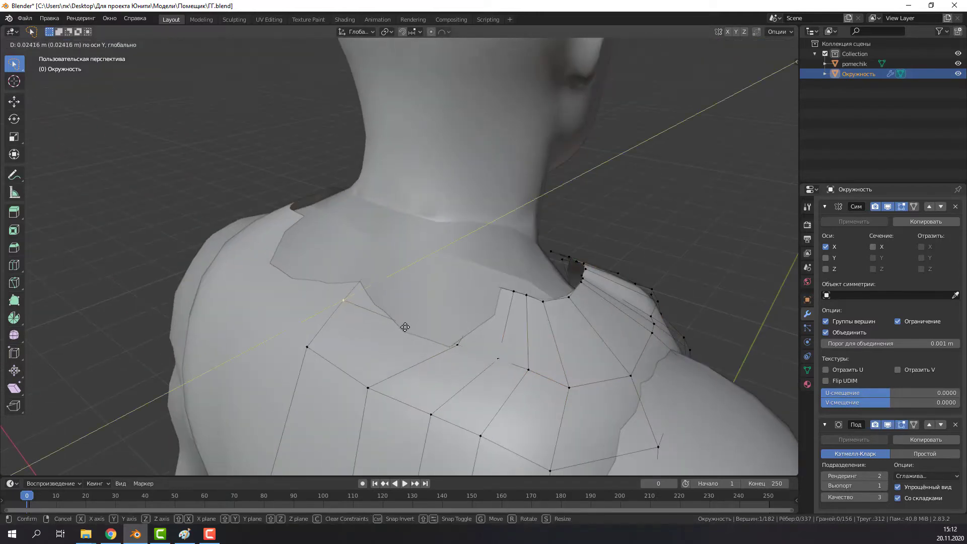
middle_drag(490, 358, 339, 358)
scroll(437, 385, up, 5)
middle_drag(437, 385, 383, 291)
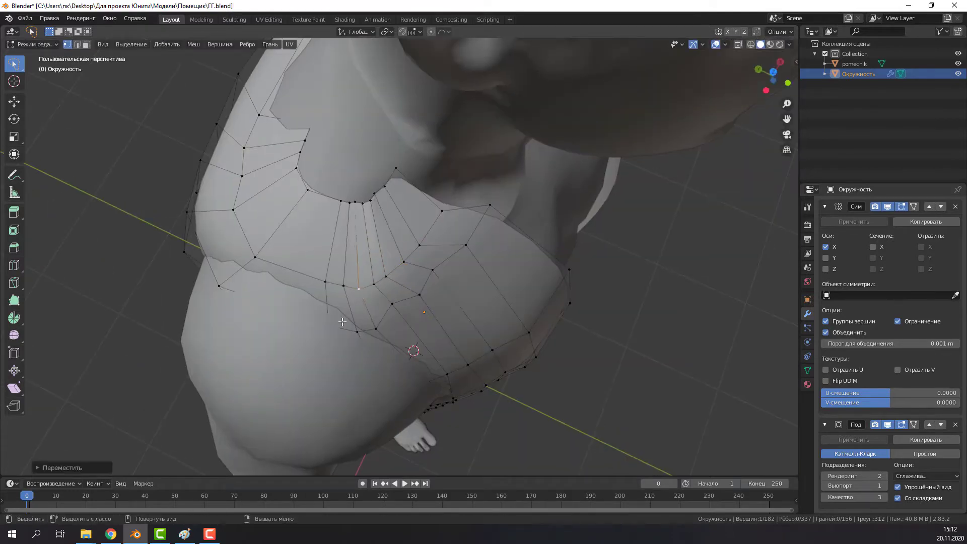
middle_drag(343, 322, 387, 287)
key(g)
scroll(431, 318, down, 5)
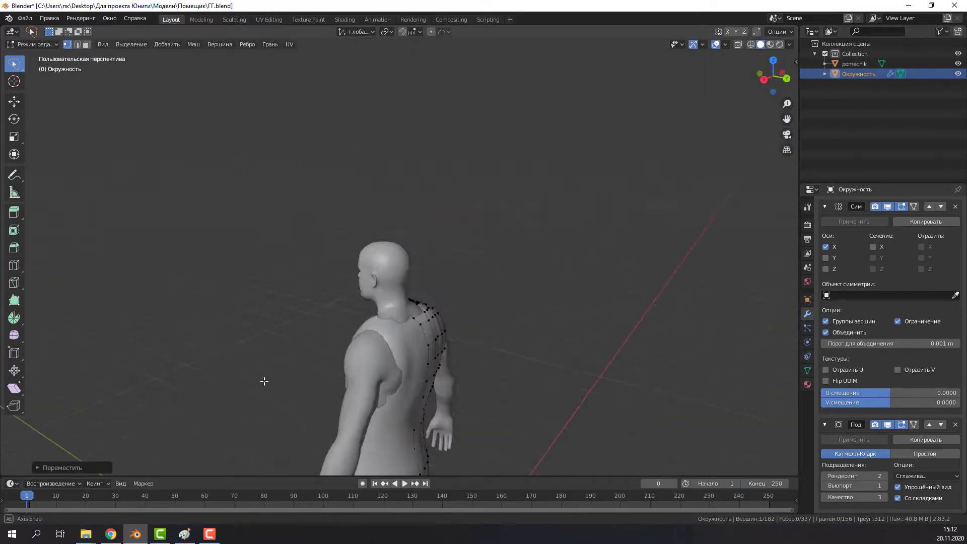
scroll(264, 383, up, 4)
- Slide a vertex along Y with X-ray on so it sits against the body
key(alt+z)
mouse_move(264, 383)
middle_down()
mouse_move(371, 369)
mouse_move(400, 354)
mouse_move(360, 317)
mouse_move(355, 326)
mouse_move(335, 287)
mouse_move(443, 339)
mouse_move(259, 383)
middle_up()
key(g)
key(y)
key(alt+z)
key(g)
click(334, 288)
scroll(444, 339, down, 4)
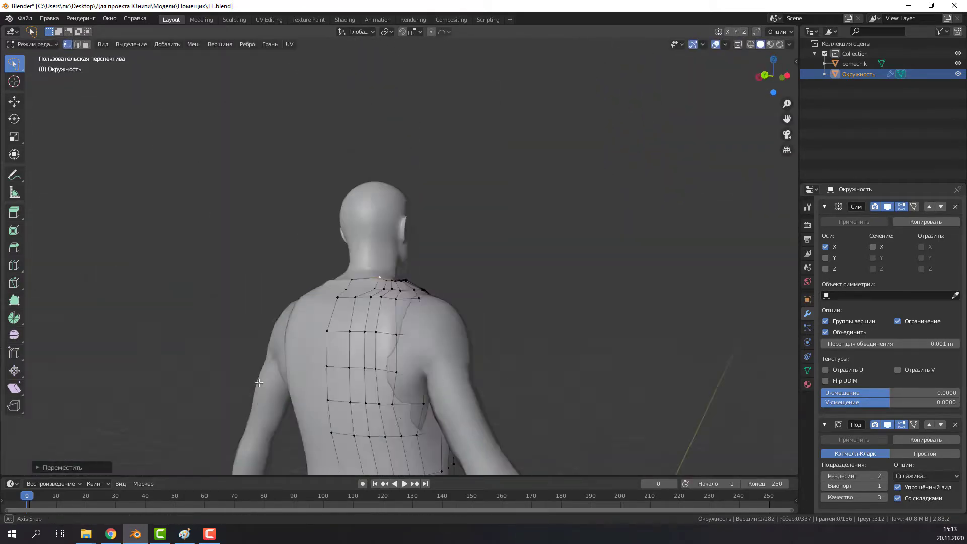
scroll(340, 312, up, 4)
- Select a neck-edge vertex on the back and reposition it flush with the body
mouse_move(336, 347)
middle_down()
mouse_move(340, 312)
mouse_move(283, 318)
mouse_move(335, 326)
mouse_move(446, 385)
mouse_move(334, 344)
mouse_move(281, 355)
mouse_move(284, 327)
mouse_move(201, 410)
middle_up()
scroll(283, 318, down, 4)
scroll(302, 323, up, 5)
click(336, 326)
scroll(447, 385, up, 2)
scroll(317, 363, down, 3)
right_click(281, 331)
click(279, 310)
scroll(271, 382, down, 2)
scroll(270, 381, up, 3)
mouse_move(270, 381)
middle_down()
mouse_move(310, 345)
mouse_move(314, 378)
middle_up()
- Extrude new faces out from the shoulder and move them to form a short sleeve
middle_drag(390, 389, 351, 369)
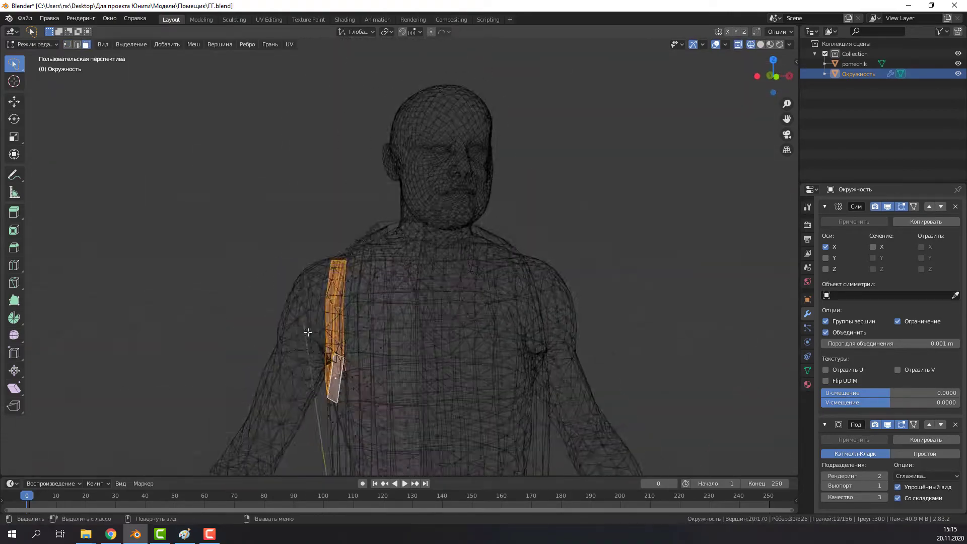
click(301, 377)
key(shift+z)
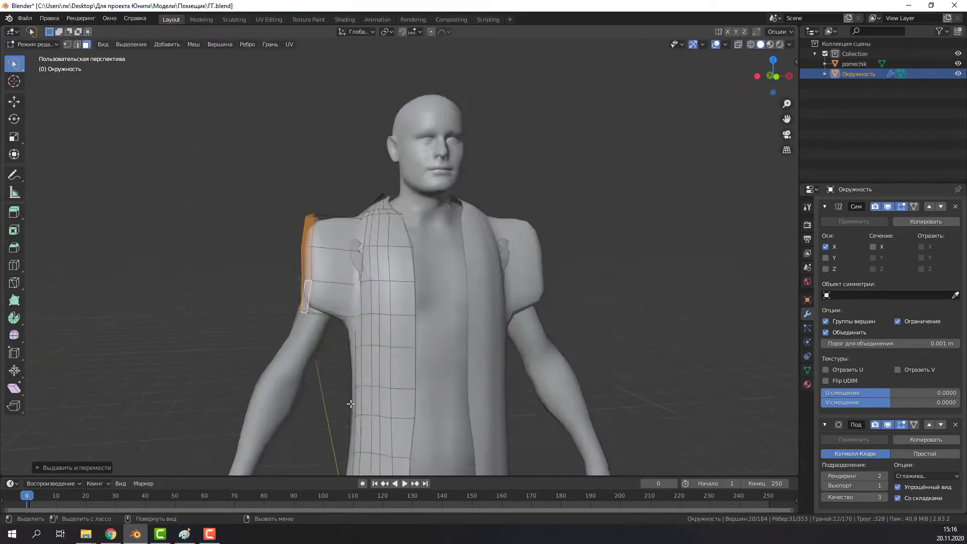
scroll(330, 302, up, 1)
scroll(331, 302, up, 2)
click(319, 300)
middle_drag(319, 300, 360, 323)
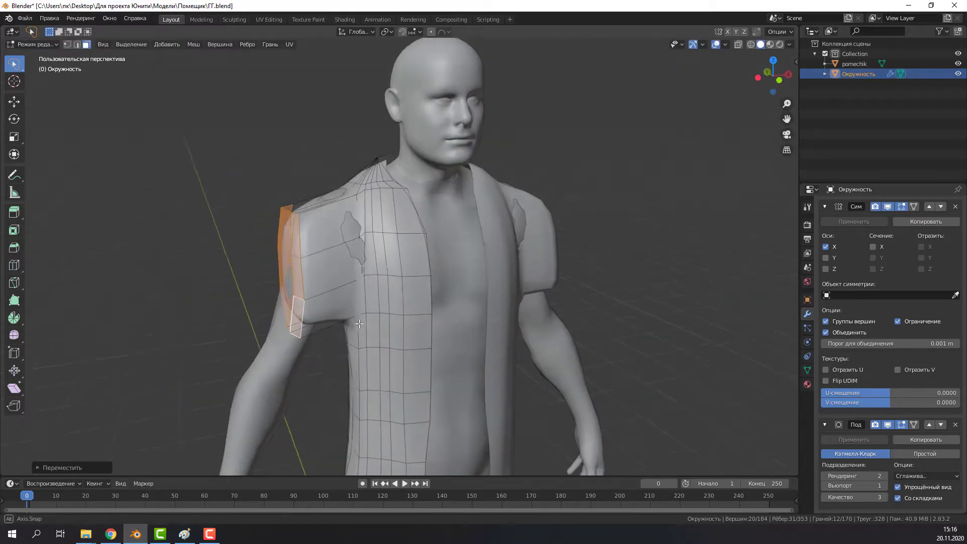
middle_drag(304, 166, 260, 240)
- Shear and scale the new sleeve faces to shape them
key(shift+ctrl+alt+s)
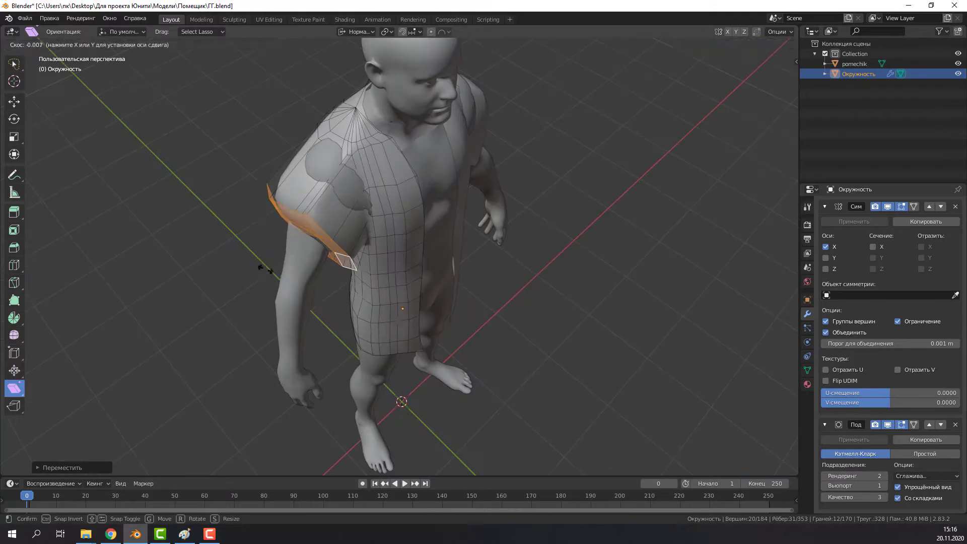
key(s)
click(245, 287)
middle_drag(246, 287, 355, 266)
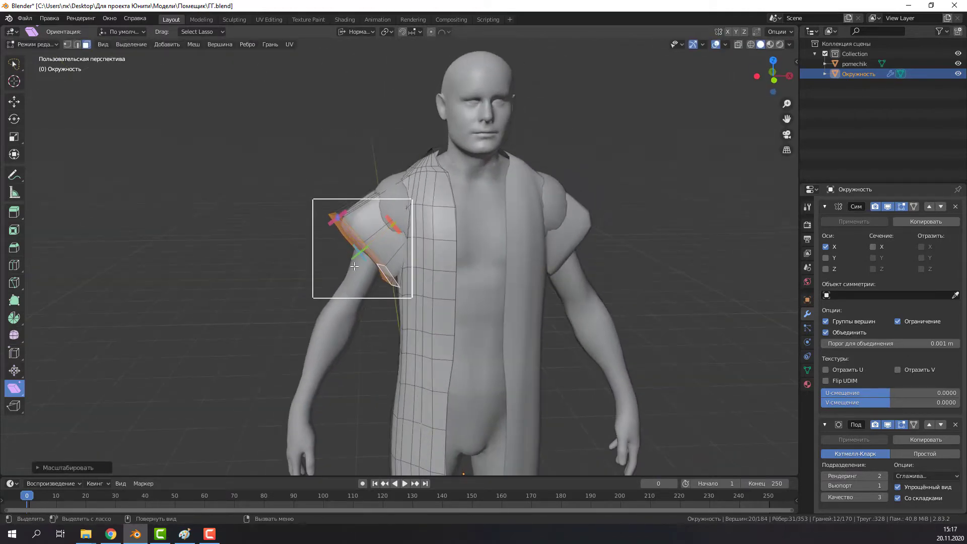
click(338, 332)
middle_drag(339, 332, 455, 336)
- Move the sleeve faces into place and add a loop cut on the shoulder
mouse_move(392, 244)
middle_down()
mouse_move(401, 289)
mouse_move(342, 313)
middle_up()
key(g)
click(401, 289)
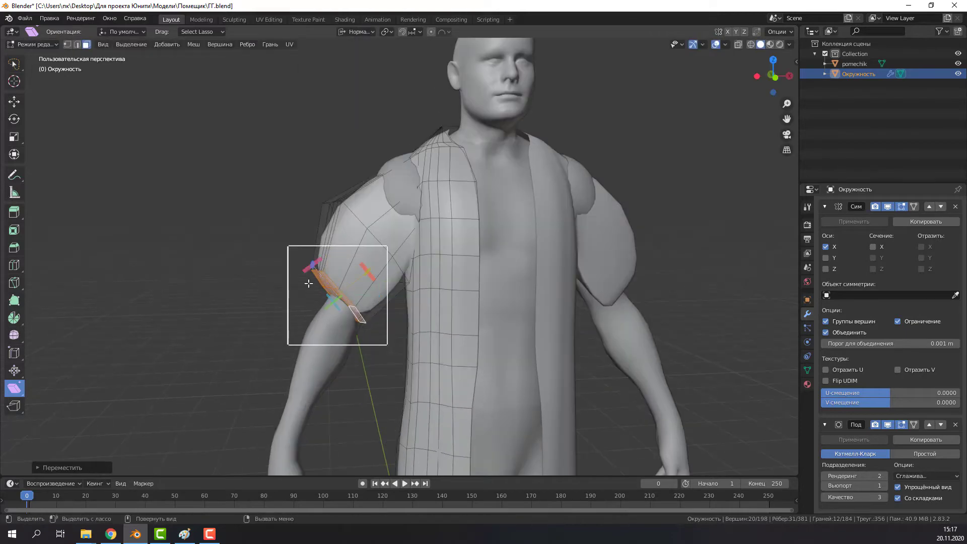
mouse_move(309, 284)
middle_down()
mouse_move(237, 298)
mouse_move(406, 177)
mouse_move(500, 274)
middle_up()
click(237, 297)
- Slide the new edge loop into position on the shoulder
key(g)
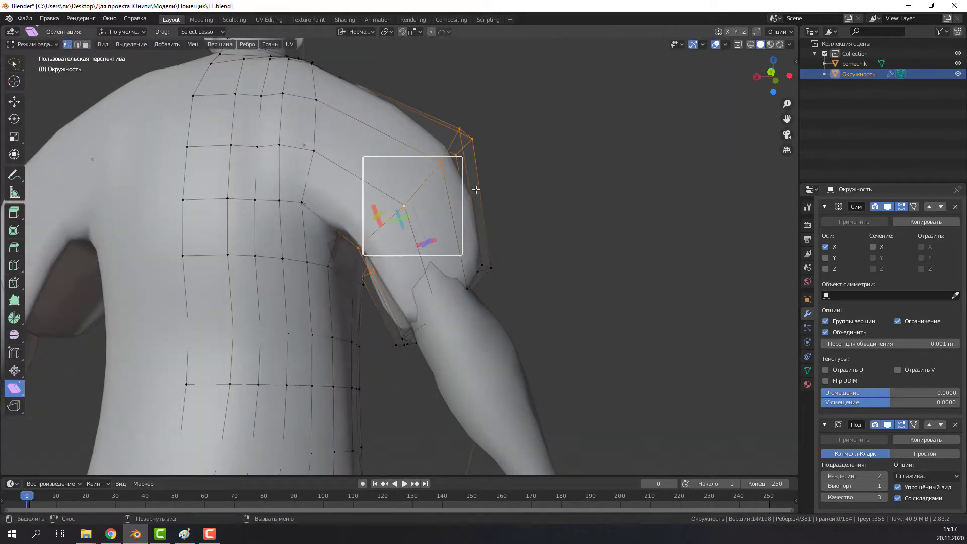
click(352, 174)
middle_drag(353, 173, 214, 250)
scroll(333, 242, up, 3)
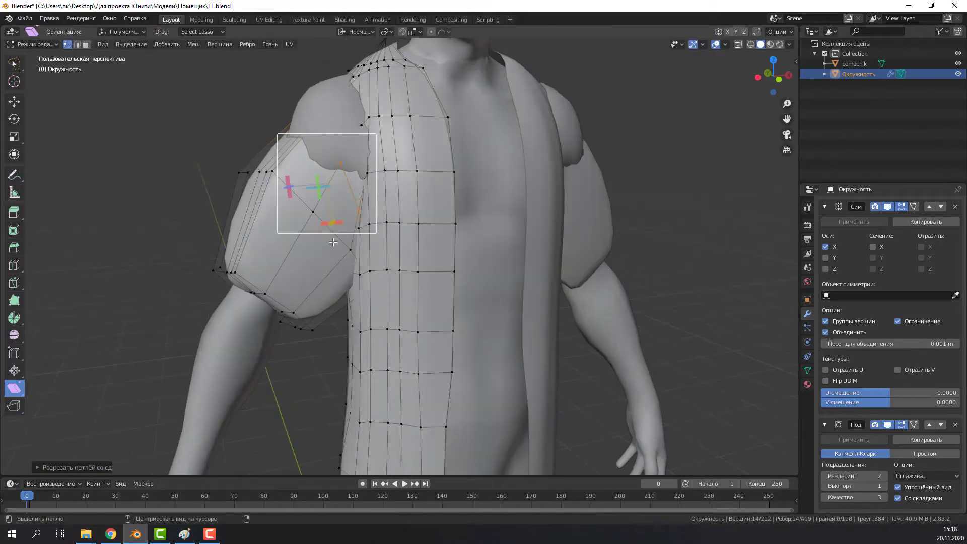
- Box-select the shoulder-edge vertices in X-ray and drag them down around the upper arm
key(w)
click(417, 300)
mouse_move(417, 300)
middle_down()
mouse_move(544, 281)
mouse_move(534, 324)
middle_up()
key(alt+z)
drag(393, 252, 514, 296)
mouse_move(514, 296)
middle_down()
mouse_move(378, 328)
mouse_move(650, 325)
mouse_move(514, 358)
middle_up()
key(alt+z)
scroll(513, 359, up, 2)
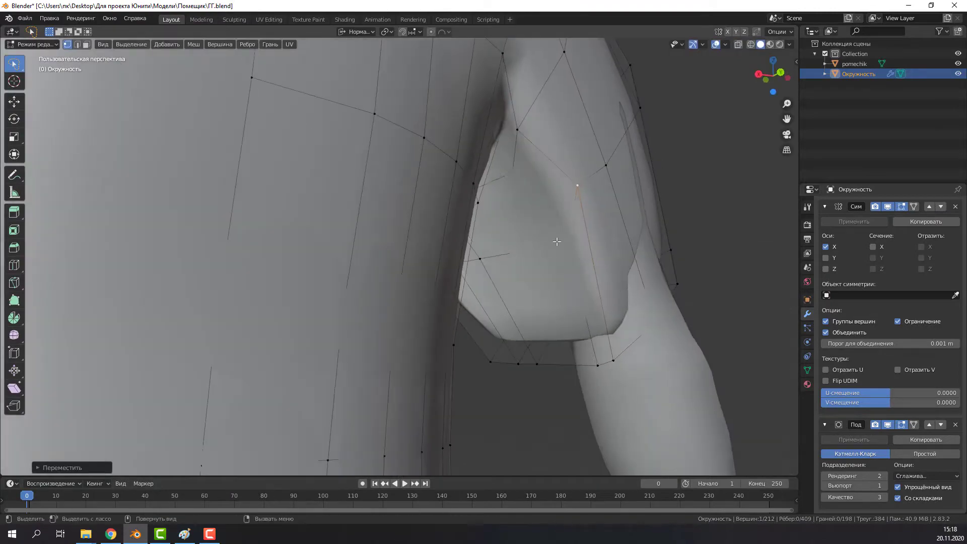
- In wireframe view, move a single arm vertex so the sleeve wraps the arm
click(472, 293)
scroll(471, 317, down, 5)
key(alt+a)
scroll(554, 322, up, 3)
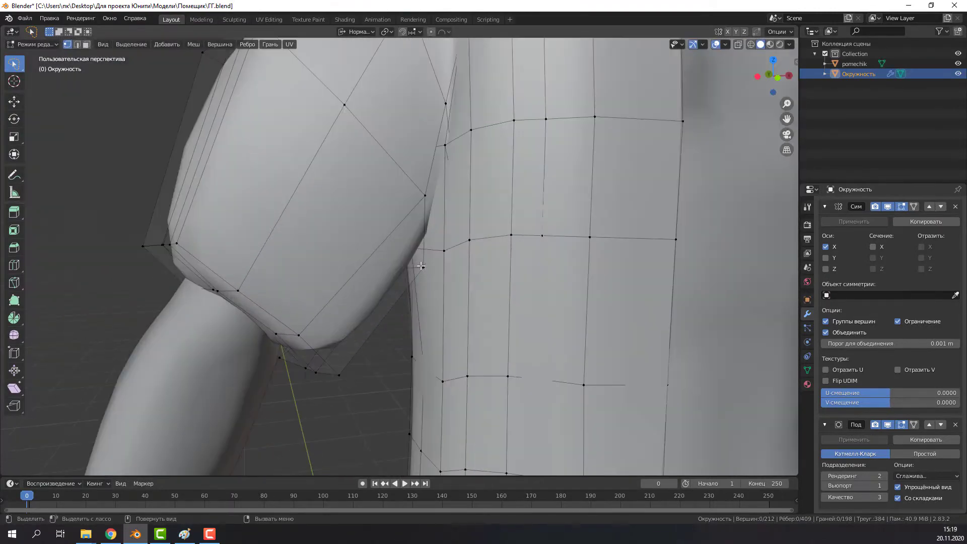
scroll(604, 327, up, 3)
scroll(643, 330, up, 3)
scroll(644, 331, down, 5)
key(z)
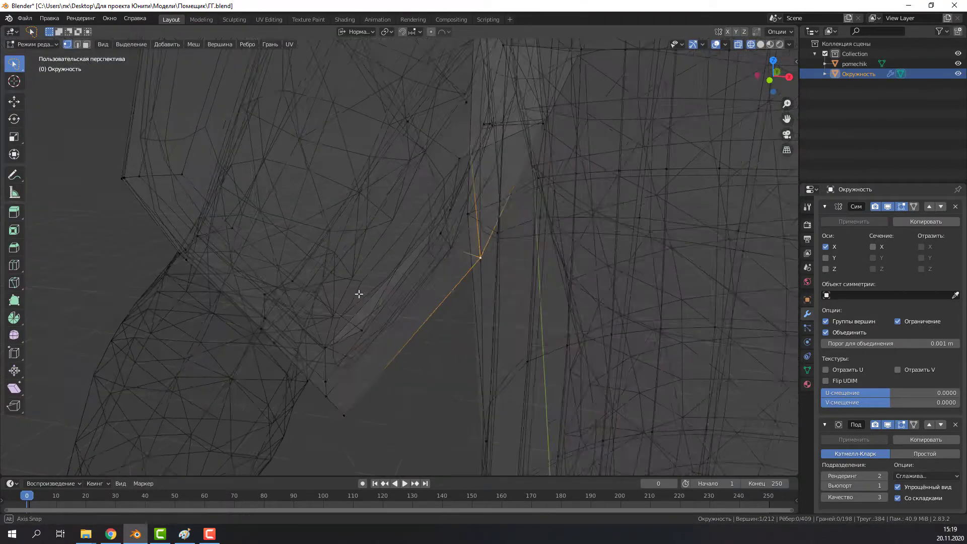
key(z)
key(g)
click(507, 306)
scroll(506, 306, down, 5)
- Check the shoulder from side and back views and confirm the moved vertices
middle_drag(506, 306, 346, 373)
scroll(532, 340, up, 4)
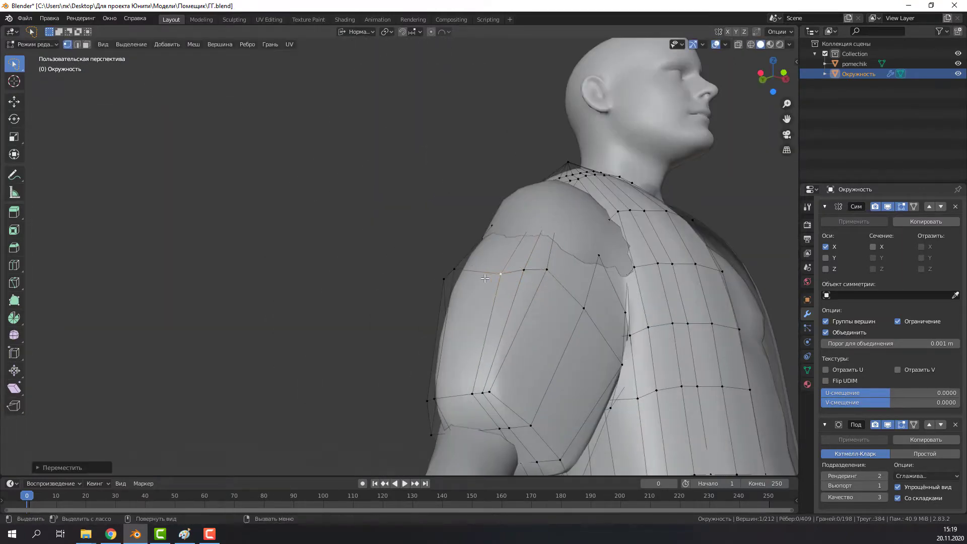
scroll(485, 279, down, 4)
middle_drag(484, 278, 362, 285)
scroll(362, 285, up, 2)
click(389, 322)
scroll(389, 322, down, 3)
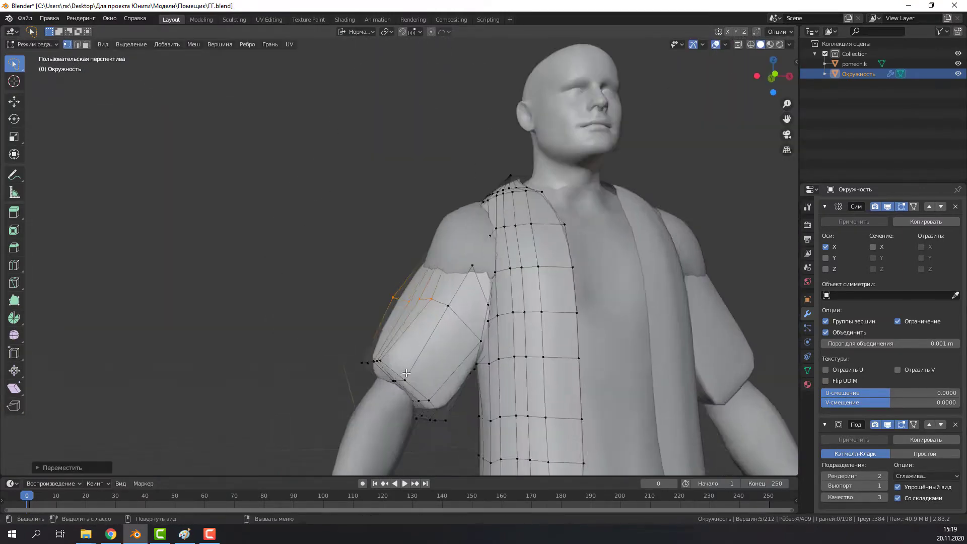
middle_drag(389, 322, 491, 342)
scroll(491, 342, down, 3)
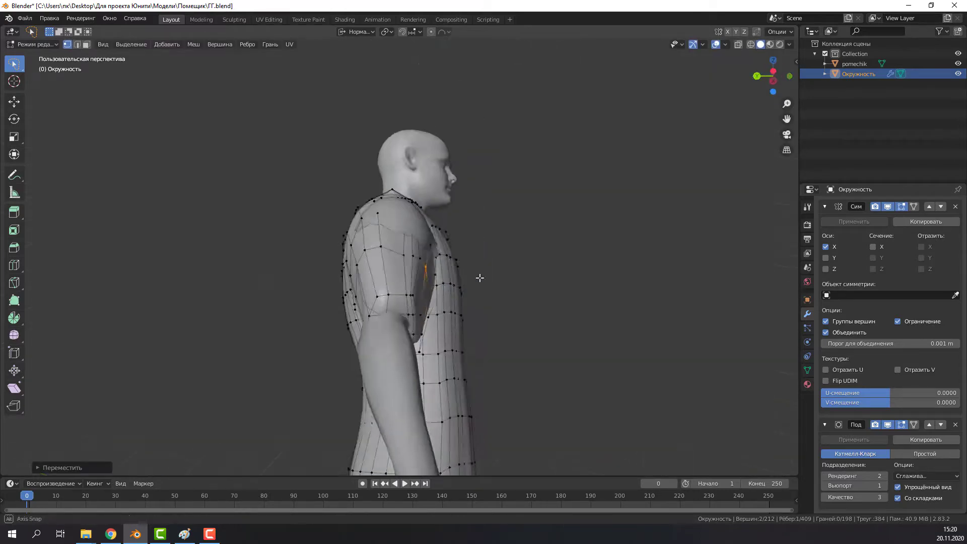
mouse_move(479, 276)
middle_down()
mouse_move(468, 302)
mouse_move(475, 341)
middle_up()
scroll(474, 341, up, 3)
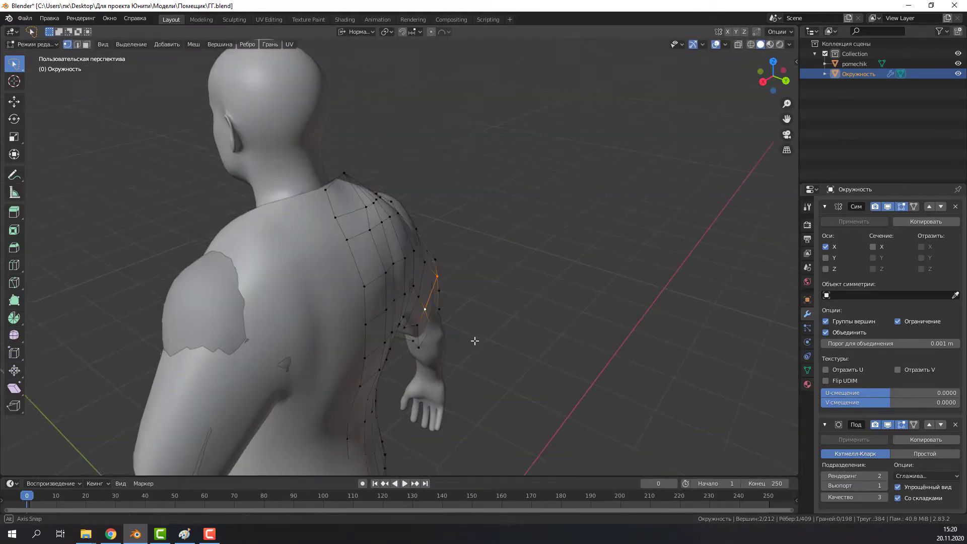
- Set the transform orientation to Global and reposition another shoulder vertex
click(438, 259)
mouse_move(438, 260)
middle_down()
mouse_move(289, 274)
mouse_move(504, 289)
mouse_move(453, 302)
mouse_move(299, 382)
mouse_move(329, 289)
middle_up()
scroll(403, 327, down, 3)
scroll(300, 382, up, 3)
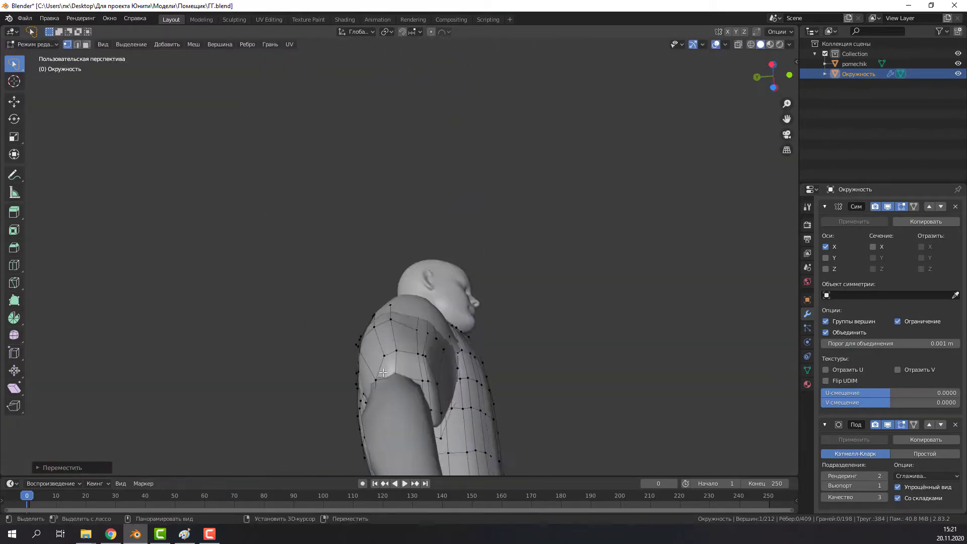
mouse_move(382, 373)
middle_down()
mouse_move(403, 352)
mouse_move(384, 335)
middle_up()
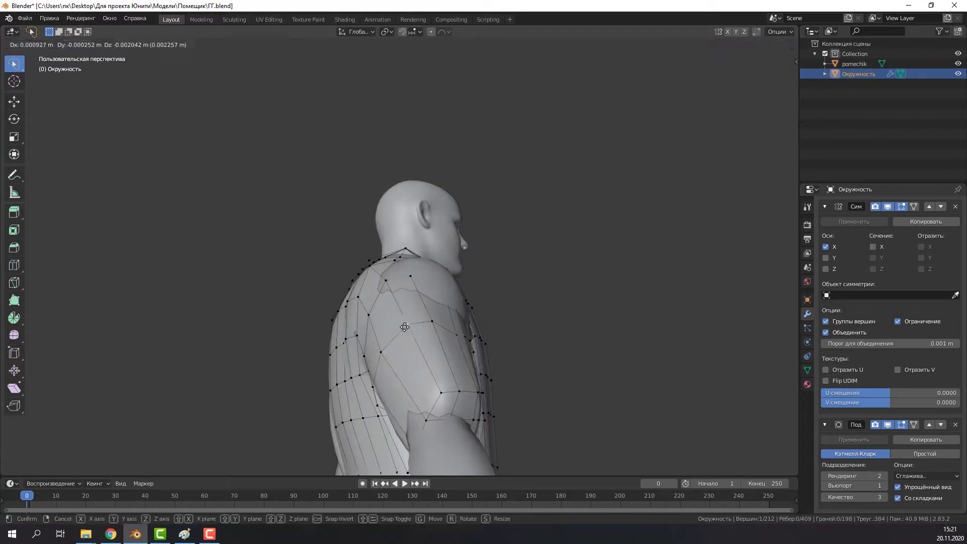
mouse_move(493, 381)
middle_down()
mouse_move(403, 300)
mouse_move(341, 389)
middle_up()
key(g)
click(400, 296)
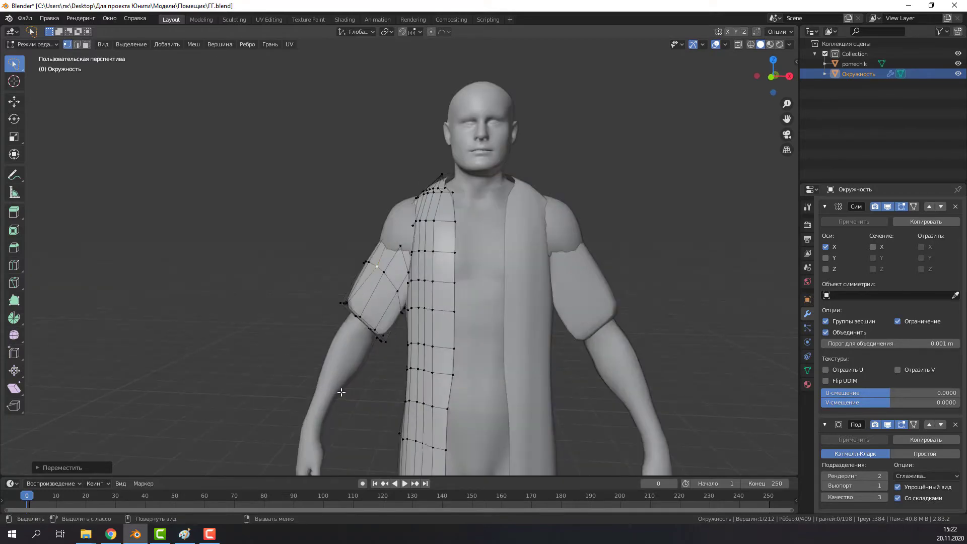
- In see-through wireframe, test-grow the sleeve selection, clear it, and switch to face select
mouse_move(356, 368)
middle_down()
mouse_move(480, 376)
mouse_move(425, 276)
mouse_move(276, 447)
mouse_move(295, 378)
mouse_move(477, 311)
middle_up()
key(shift+z)
scroll(426, 276, up, 5)
key(ctrl+KP_Add)
key(ctrl+KP_Add)
key(ctrl+KP_Add)
key(alt+a)
key(3)
- Select a sleeve face, grow it over the whole sleeve, and remove the sleeve faces
scroll(296, 377, up, 5)
click(488, 315)
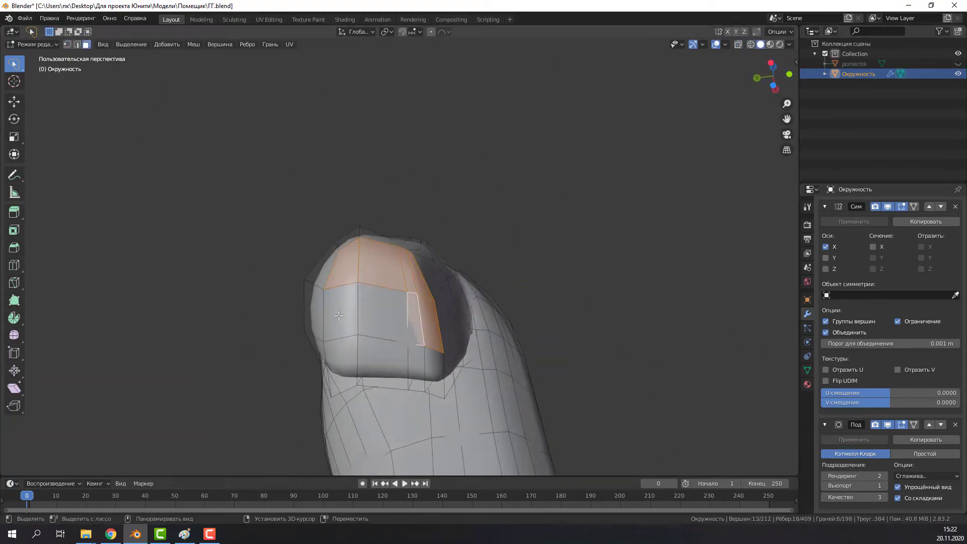
middle_drag(339, 315, 419, 382)
key(ctrl+KP_Add)
key(ctrl+KP_Add)
key(x)
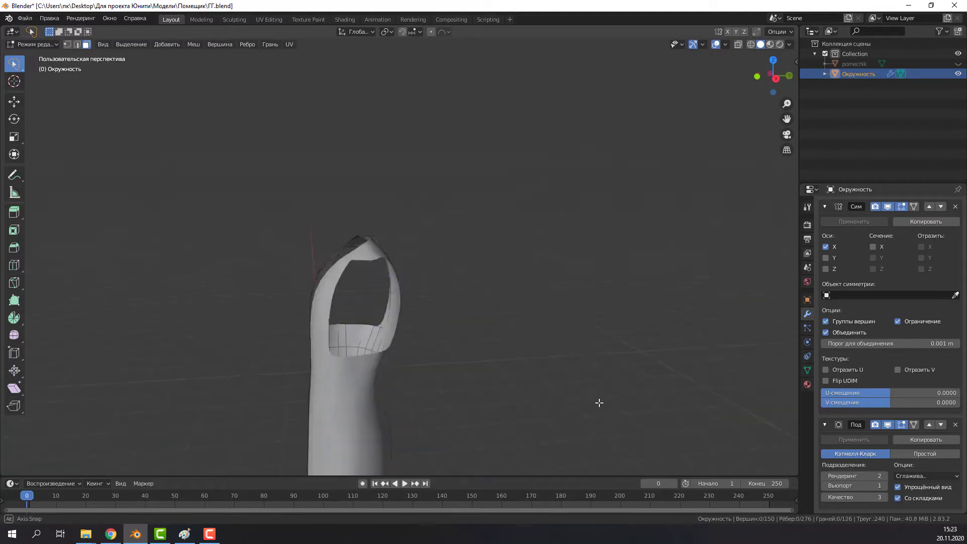
key(KP_Divide)
- Hide the sleeve section and the pomechik body model to isolate the vest mesh
middle_drag(444, 214, 369, 332)
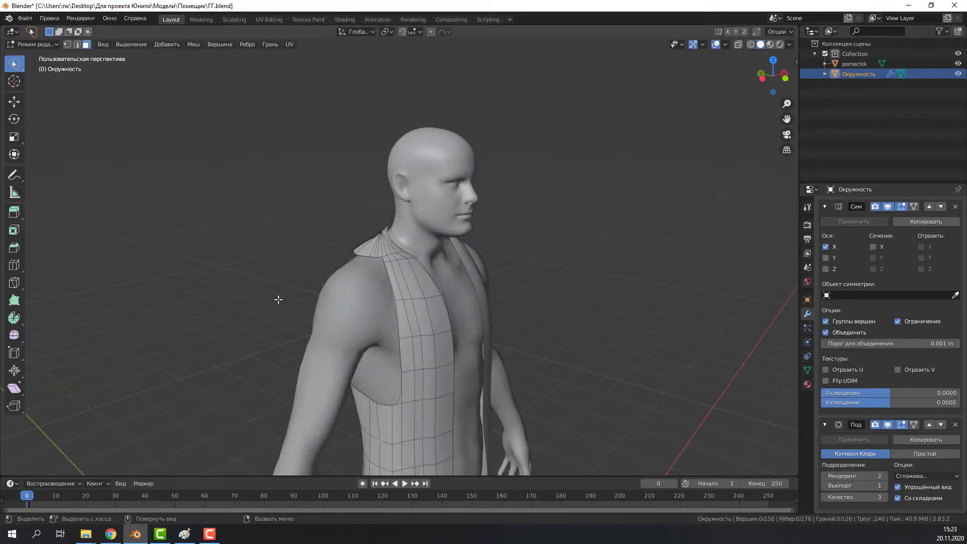
mouse_move(278, 300)
middle_down()
mouse_move(442, 313)
mouse_move(316, 308)
mouse_move(352, 307)
middle_up()
key(alt+h)
key(h)
key(alt+h)
key(h)
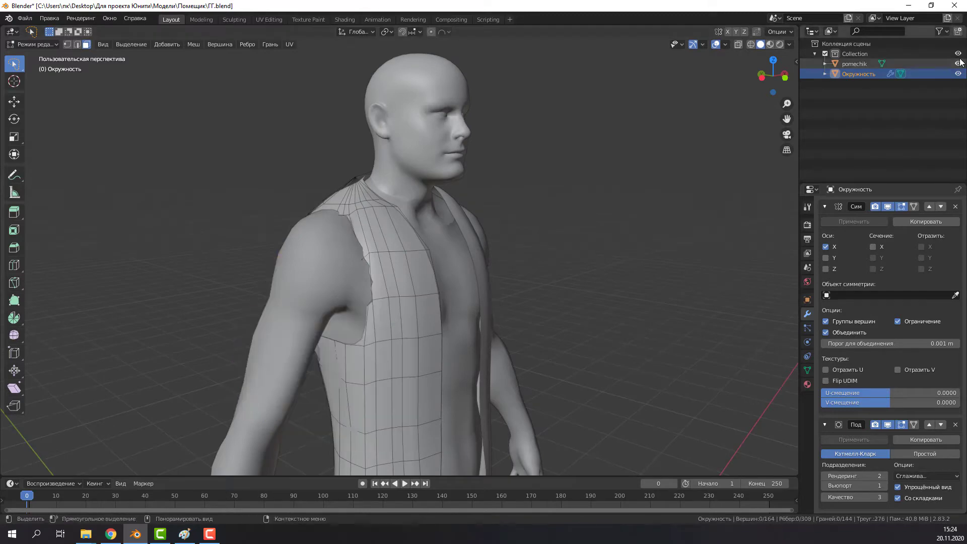
click(959, 63)
middle_drag(561, 352, 372, 343)
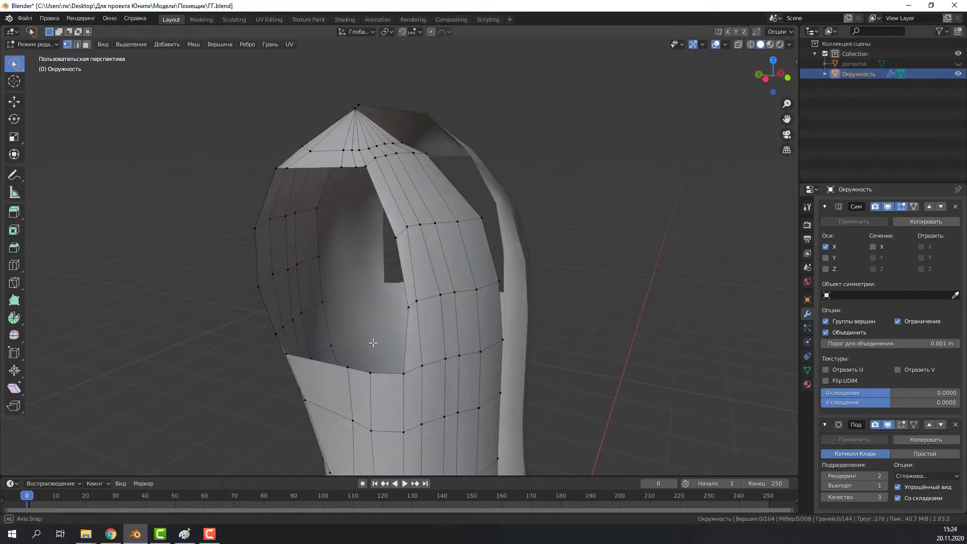
- Connect vertex pairs and fill new faces across the vest's side opening
mouse_move(354, 202)
middle_down()
mouse_move(379, 270)
mouse_move(408, 307)
mouse_move(393, 283)
middle_up()
key(f)
key(Tab)
key(Tab)
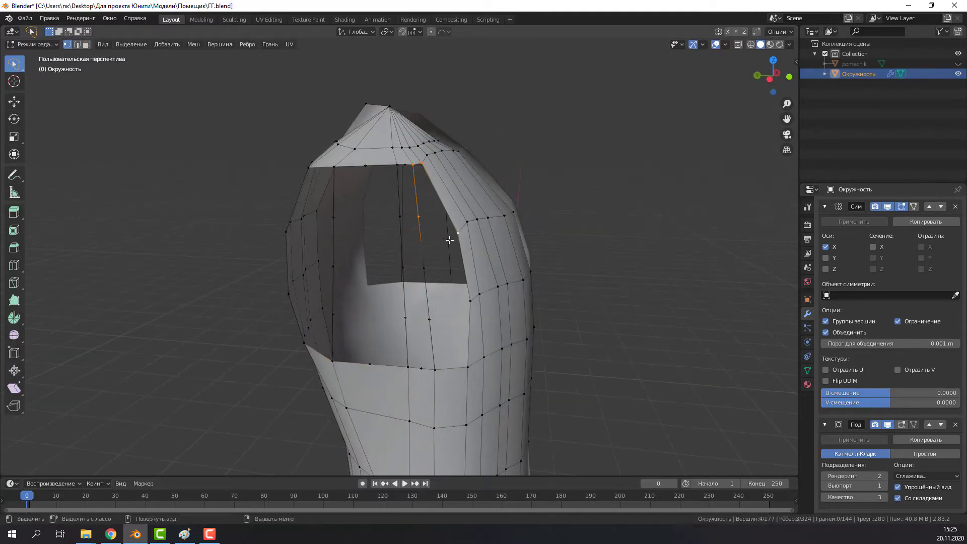
key(f)
mouse_move(474, 297)
middle_down()
mouse_move(497, 363)
mouse_move(431, 211)
middle_up()
key(f)
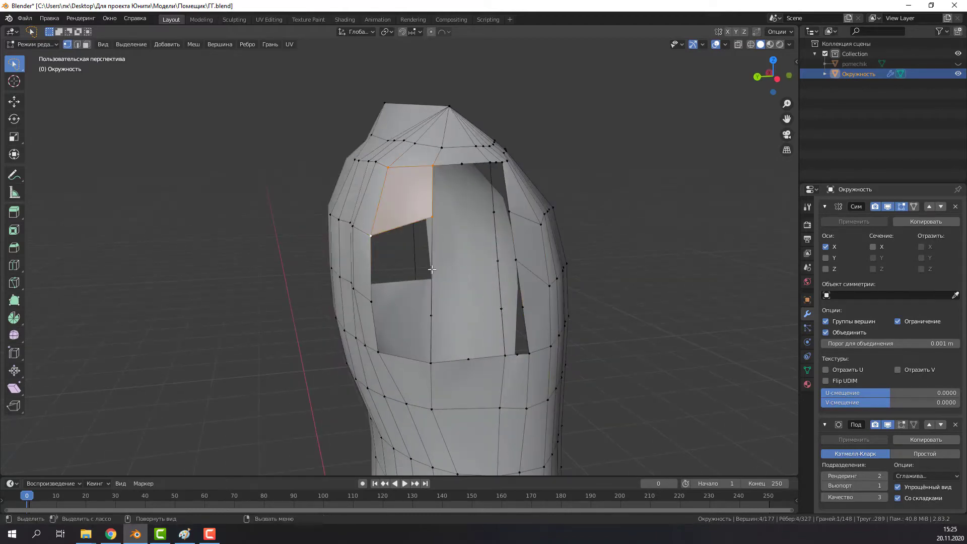
key(f)
mouse_move(471, 359)
middle_down()
mouse_move(483, 345)
mouse_move(442, 302)
middle_up()
- Undo the recent selection changes back to a single selected edge
key(ctrl+z)
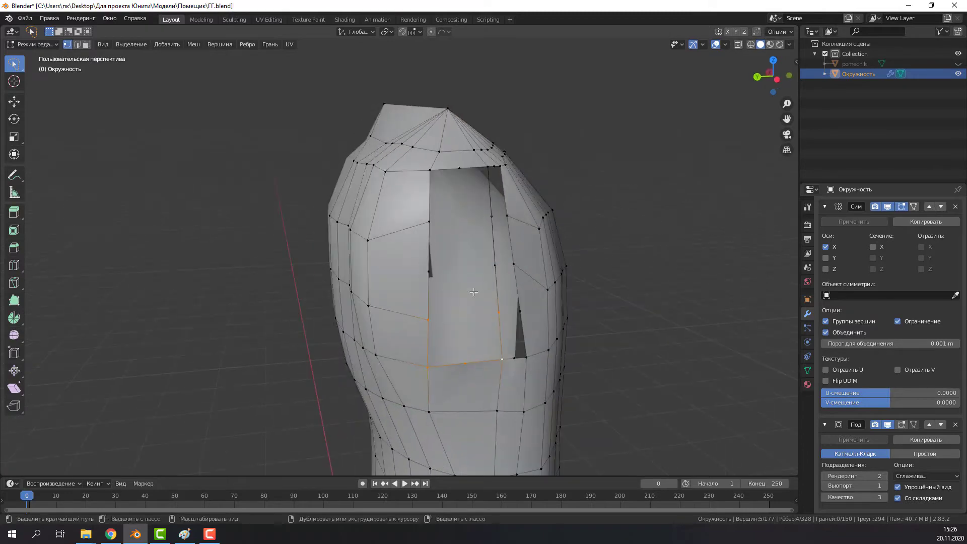
key(ctrl+z)
middle_drag(473, 364, 438, 151)
key(ctrl+z)
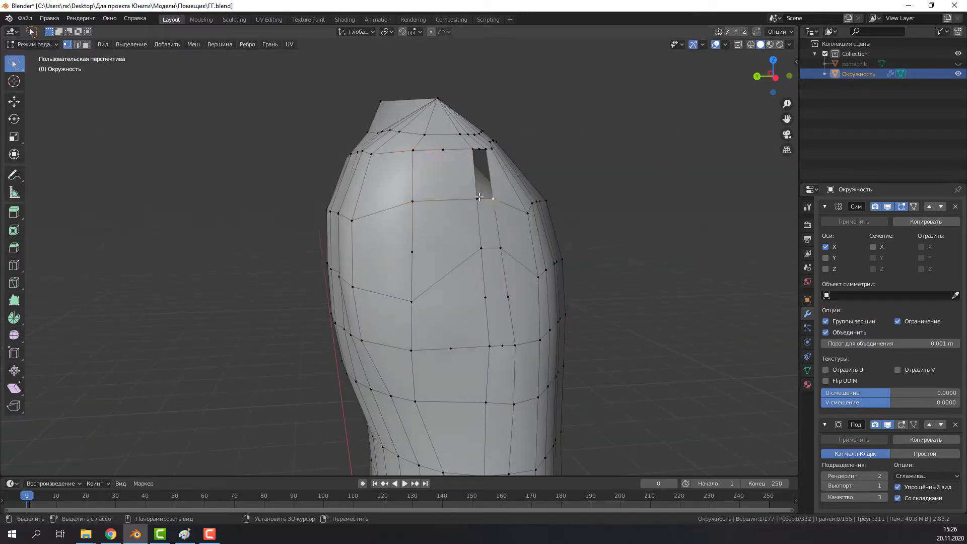
key(ctrl+z)
mouse_move(479, 197)
middle_down()
mouse_move(430, 307)
mouse_move(449, 301)
mouse_move(459, 336)
middle_up()
- Cancel the pending move, undo, and try moving a larger shoulder vertex selection
right_click(436, 337)
key(ctrl+z)
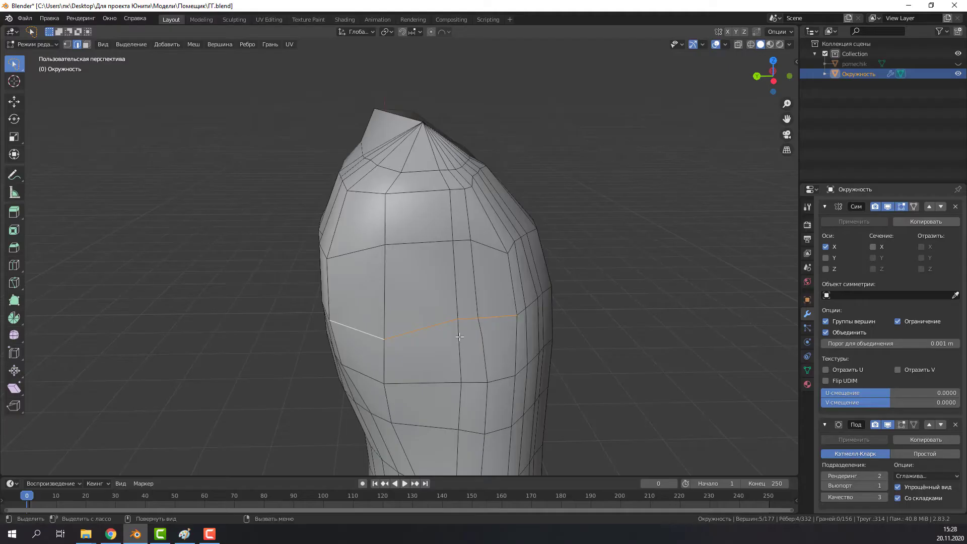
shift+click(399, 194)
mouse_move(399, 194)
middle_down()
mouse_move(361, 244)
mouse_move(418, 348)
mouse_move(231, 287)
mouse_move(475, 302)
mouse_move(369, 332)
mouse_move(334, 316)
mouse_move(499, 280)
mouse_move(491, 178)
mouse_move(621, 244)
mouse_move(643, 283)
mouse_move(455, 294)
middle_up()
key(g)
right_click(340, 242)
scroll(340, 242, up, 3)
scroll(418, 348, up, 2)
- Add side-panel faces to the selection, then pick a single side-panel vertex
ctrl+click(418, 348)
scroll(369, 333, down, 3)
scroll(368, 333, up, 2)
middle_drag(402, 318, 443, 292)
scroll(444, 292, up, 2)
click(449, 288)
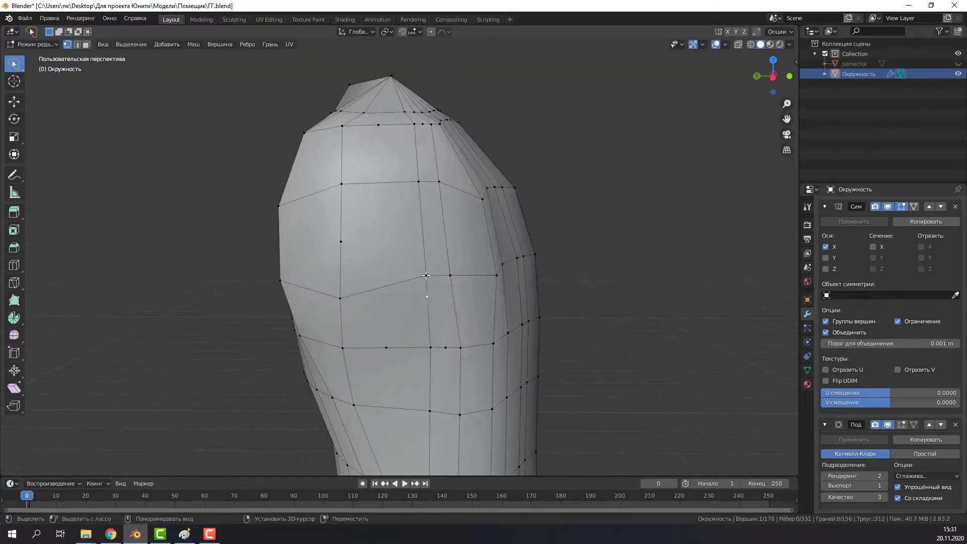
- Merge the two selected vertices into one and add more shoulder faces to the selection
key(m)
click(342, 301)
middle_drag(342, 301, 287, 314)
shift+click(443, 258)
mouse_move(443, 259)
middle_down()
mouse_move(340, 311)
mouse_move(553, 297)
mouse_move(310, 273)
middle_up()
- Extrude the shoulder faces along Z and rotate them in front orthographic view
key(e)
key(z)
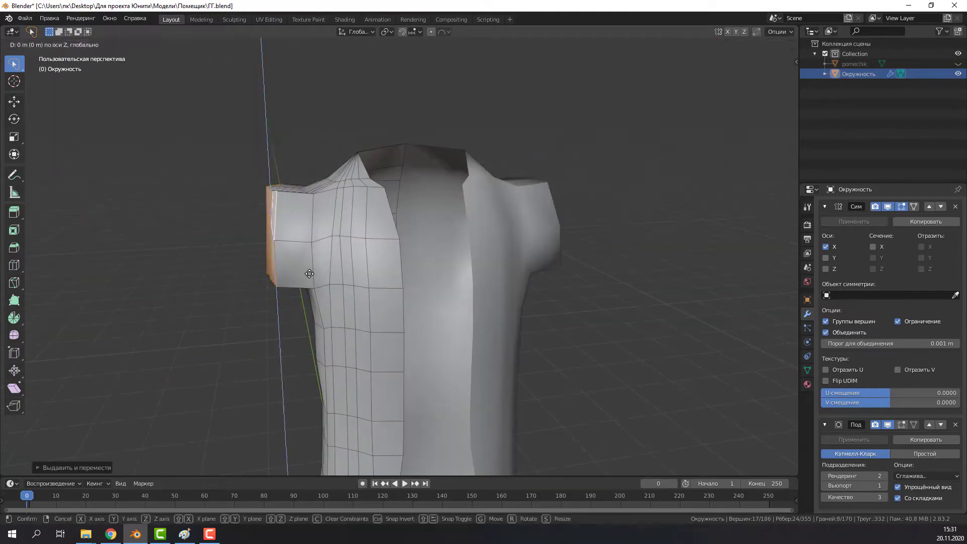
key(KP_1)
key(r)
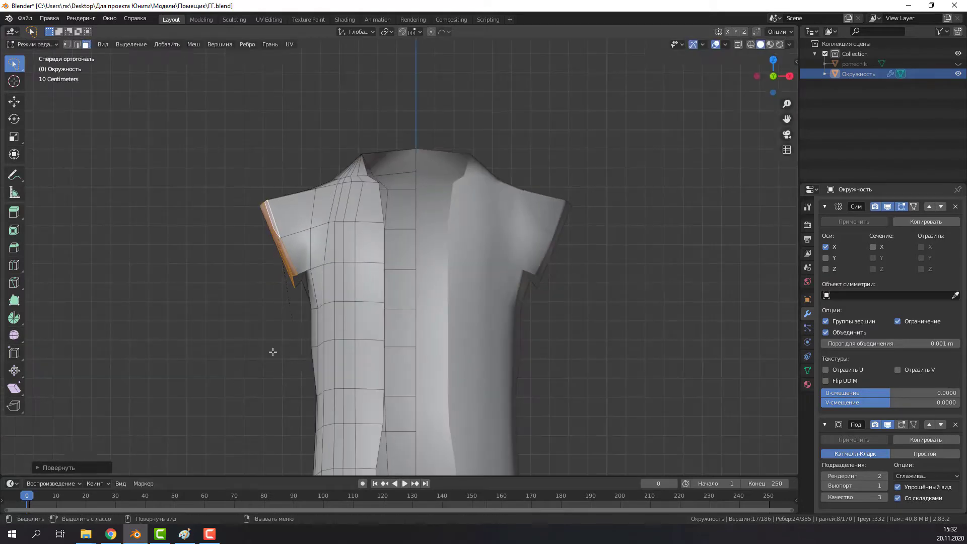
mouse_move(273, 351)
middle_down()
mouse_move(428, 358)
mouse_move(503, 328)
middle_up()
scroll(628, 230, up, 3)
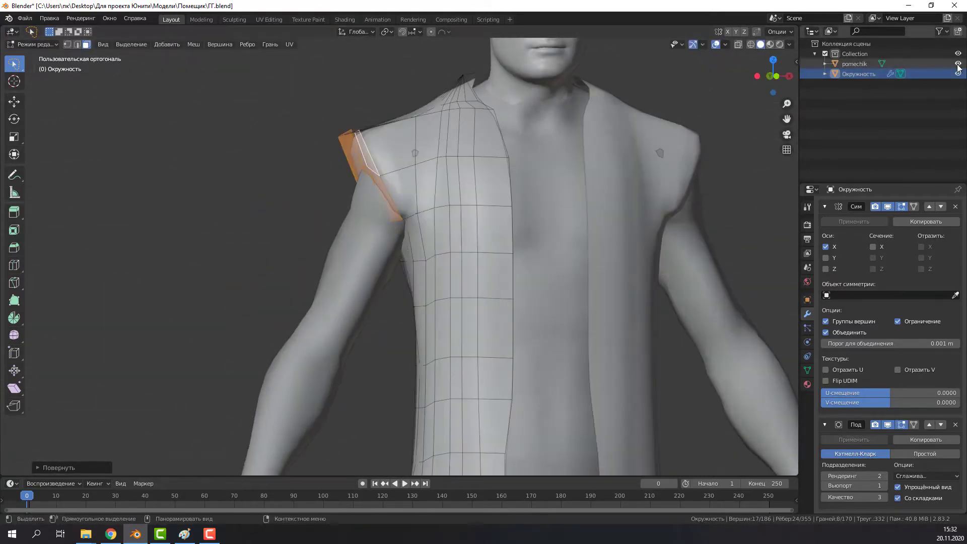
- Hide the pomechik body model and select a single shoulder vertex
click(958, 64)
scroll(549, 233, up, 5)
mouse_move(548, 234)
middle_down()
mouse_move(386, 252)
mouse_move(475, 222)
mouse_move(443, 151)
middle_up()
click(450, 195)
key(g)
right_click(459, 247)
- Move the selected shoulder vertex to a new position
scroll(481, 235, down, 3)
scroll(429, 108, up, 4)
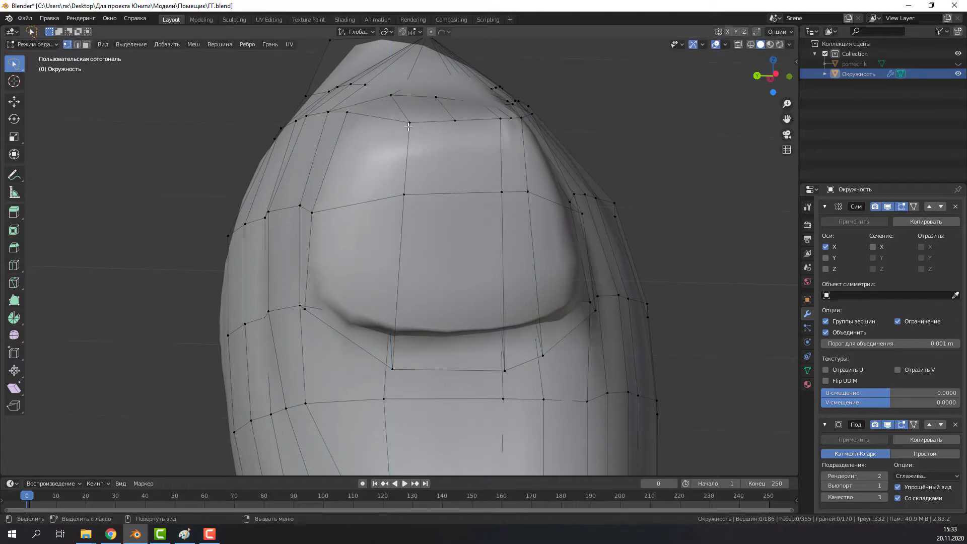
mouse_move(469, 196)
middle_down()
mouse_move(477, 233)
mouse_move(460, 207)
middle_up()
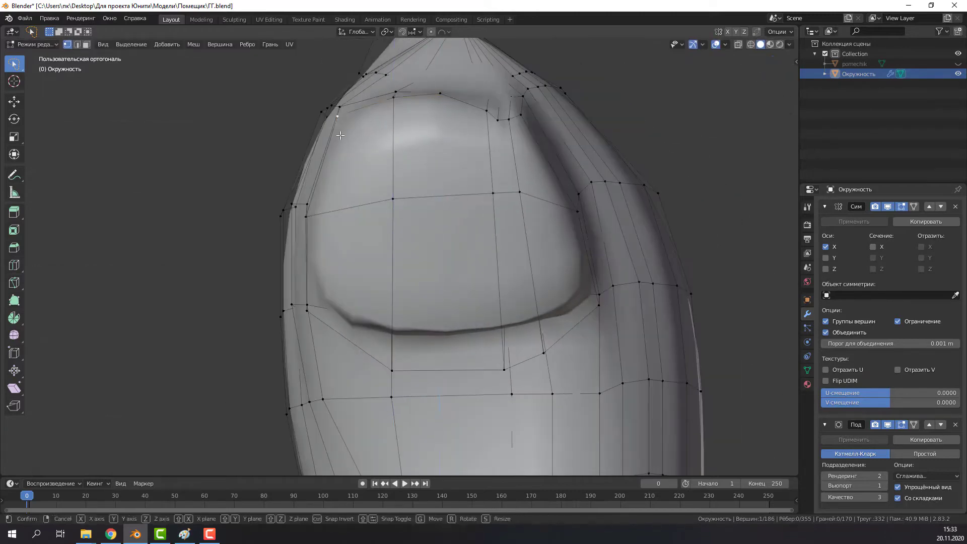
middle_drag(341, 135, 343, 136)
key(g)
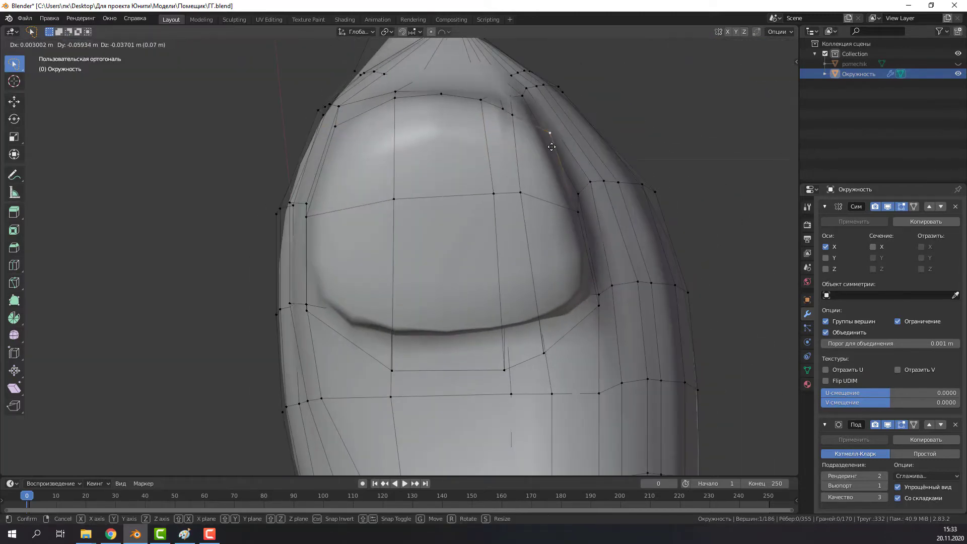
click(503, 115)
mouse_move(502, 116)
middle_down()
mouse_move(453, 151)
mouse_move(484, 162)
middle_up()
scroll(483, 161, down, 3)
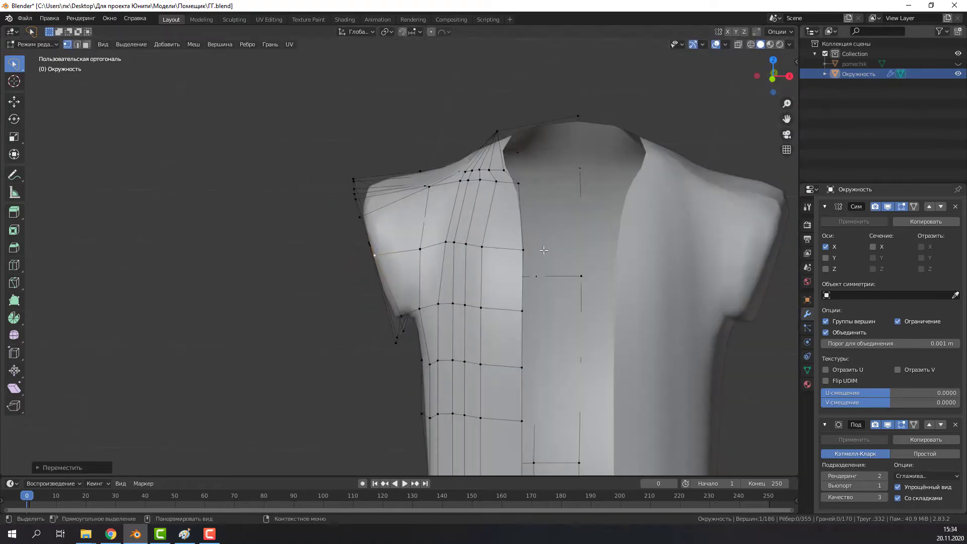
- Select a strip of shoulder faces in face mode, with the body model shown again
click(958, 64)
click(958, 64)
mouse_move(453, 252)
middle_down()
mouse_move(382, 222)
mouse_move(358, 297)
middle_up()
key(3)
alt+click(383, 222)
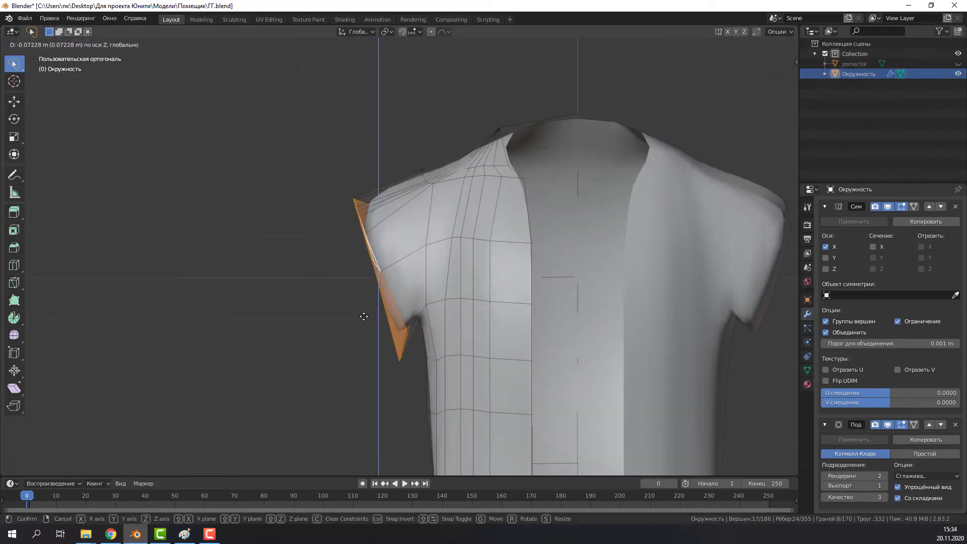
click(381, 334)
click(958, 64)
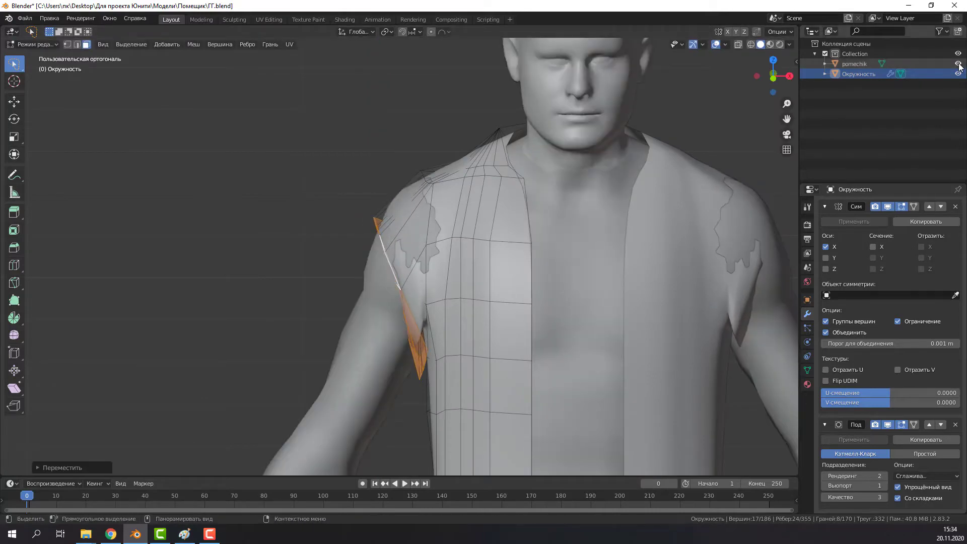
- Rotate the shoulder faces in front view, trying an extrude that is cancelled
key(KP_1)
scroll(464, 296, down, 3)
scroll(465, 296, up, 3)
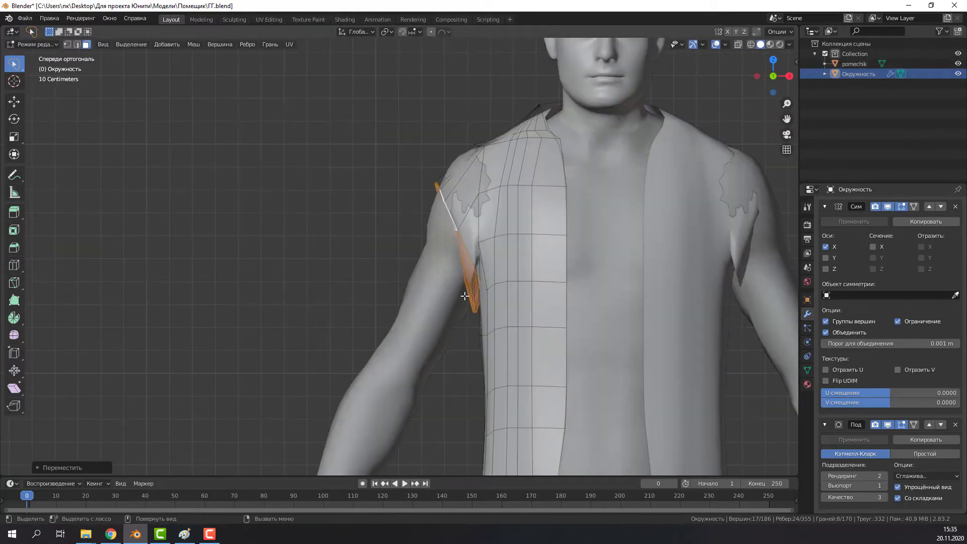
click(488, 285)
key(e)
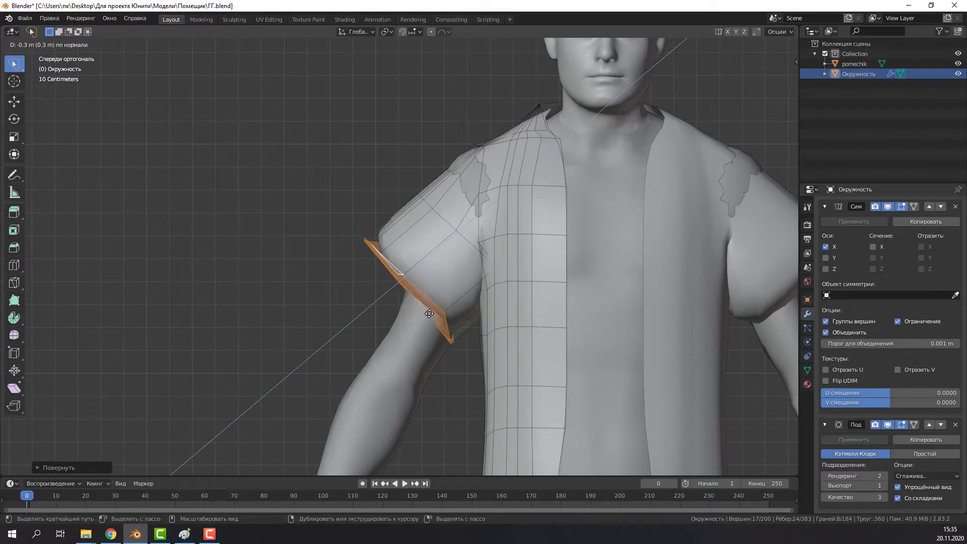
right_click(429, 313)
- Set transforms to follow face normals and shear the shoulder faces
click(330, 83)
middle_drag(329, 83, 372, 168)
scroll(464, 287, up, 3)
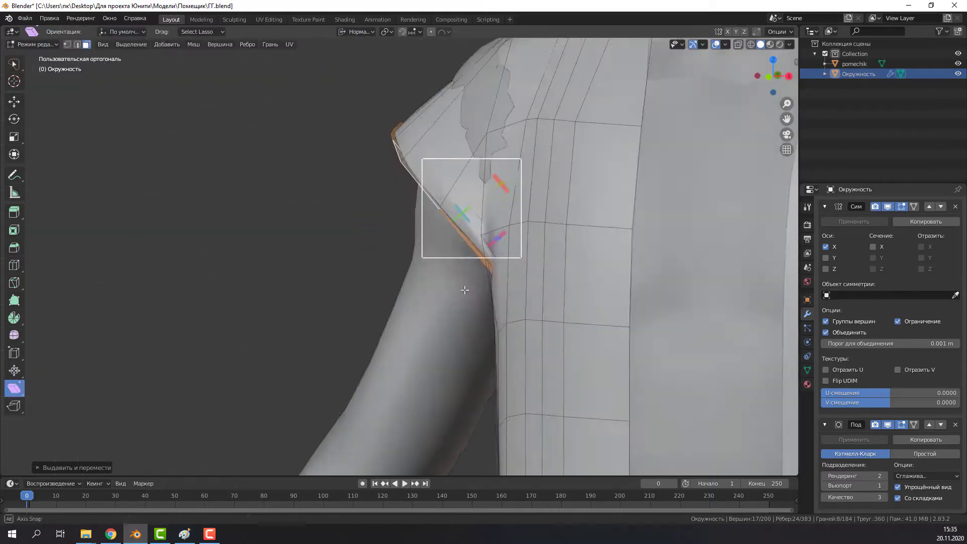
scroll(464, 288, up, 2)
key(shift+ctrl+alt+s)
right_click(619, 58)
mouse_move(618, 58)
middle_down()
mouse_move(471, 304)
mouse_move(485, 289)
middle_up()
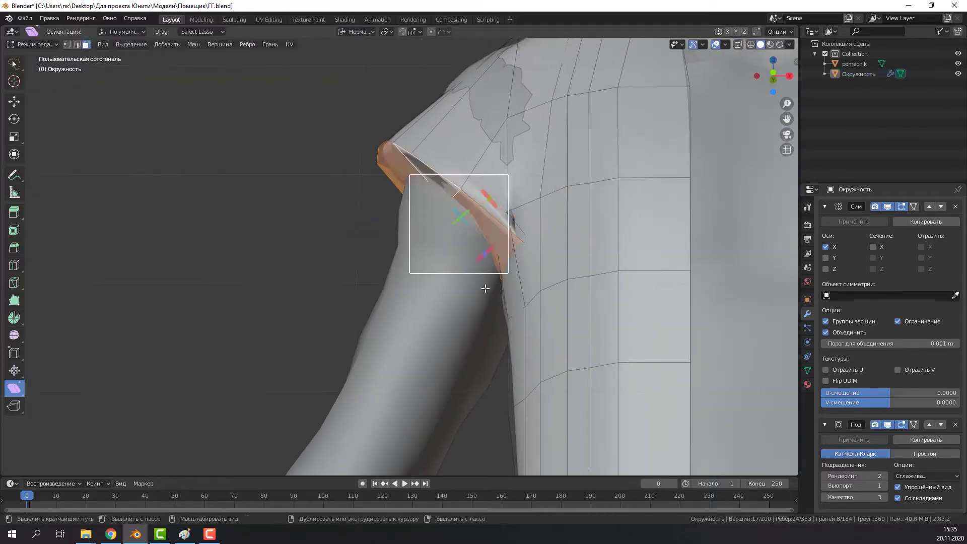
click(524, 217)
scroll(523, 218, down, 5)
middle_drag(523, 217, 369, 31)
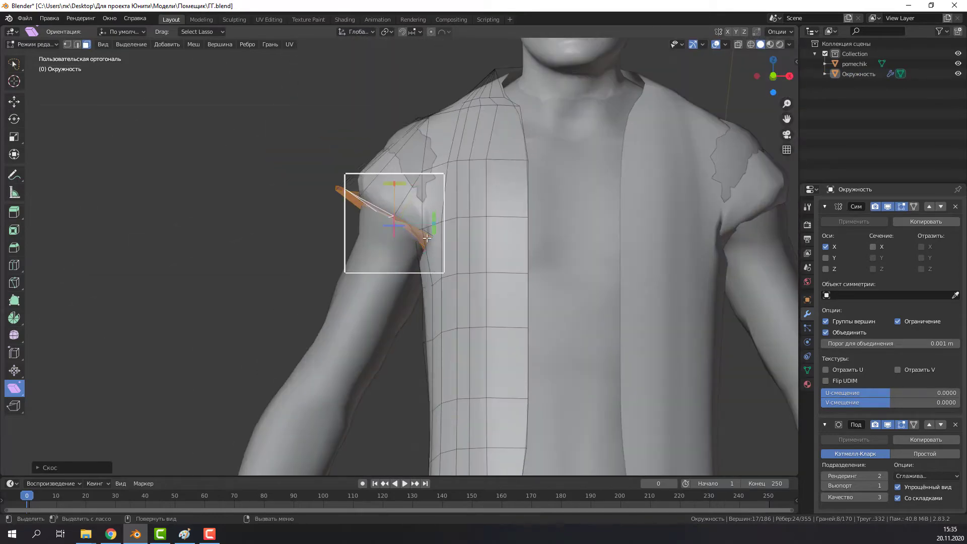
- Extrude the shoulder faces along the normal, then rotate and resize them in front view
key(e)
click(380, 433)
key(KP_1)
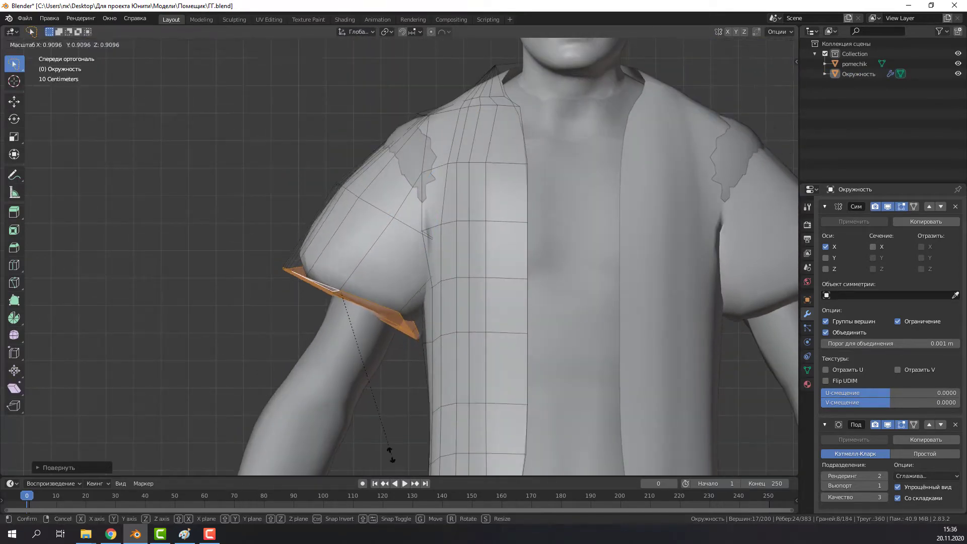
click(390, 453)
scroll(408, 280, down, 4)
middle_drag(408, 281, 416, 306)
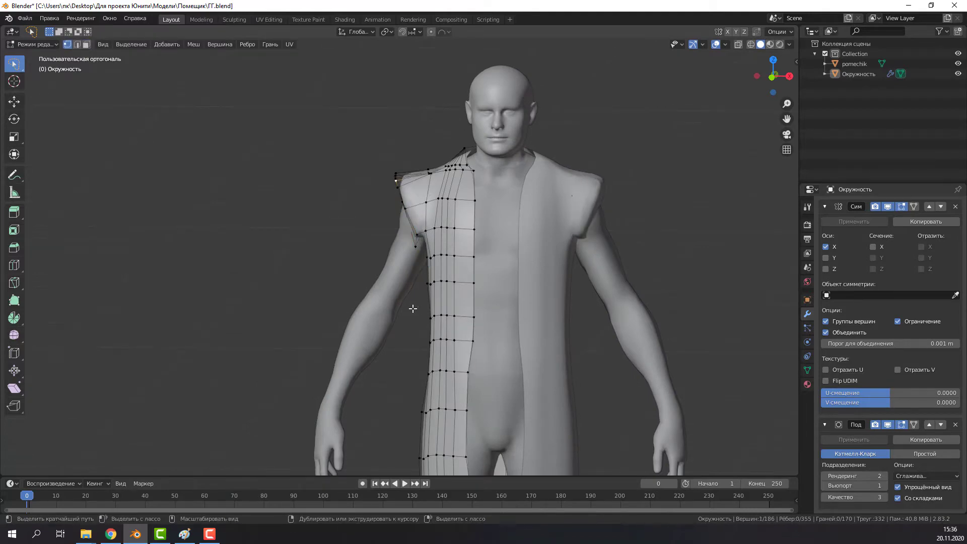
- Extrude the shoulder faces along the normal again and move them into place
middle_drag(412, 308, 506, 283)
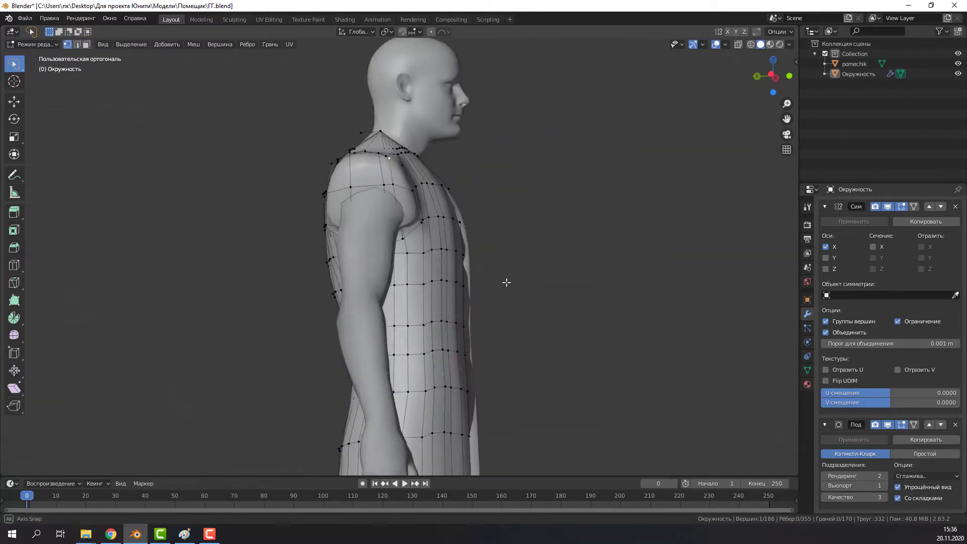
key(3)
scroll(359, 243, up, 3)
middle_drag(431, 270, 375, 277)
key(e)
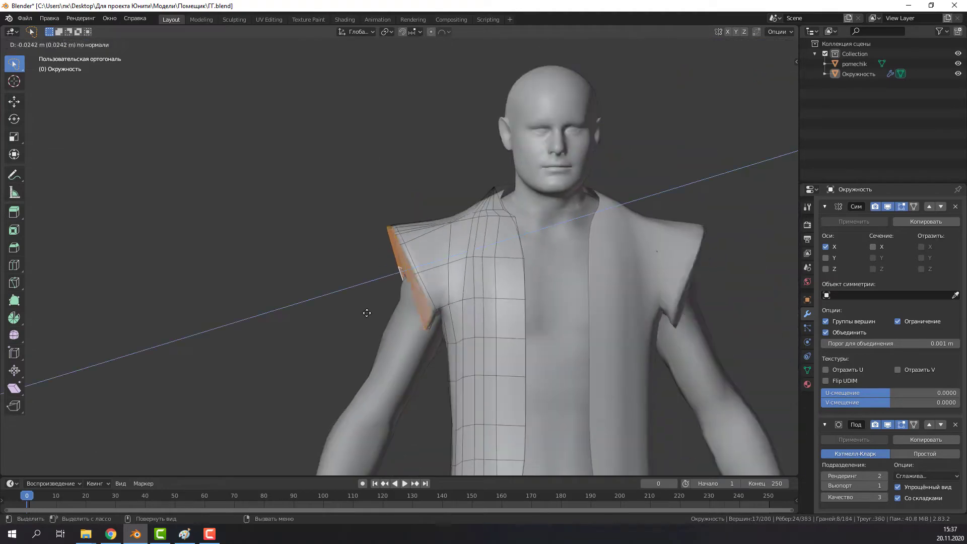
click(348, 397)
- Scale and rotate the shoulder faces in front view so the armhole sits over the shoulder
key(KP_1)
key(s)
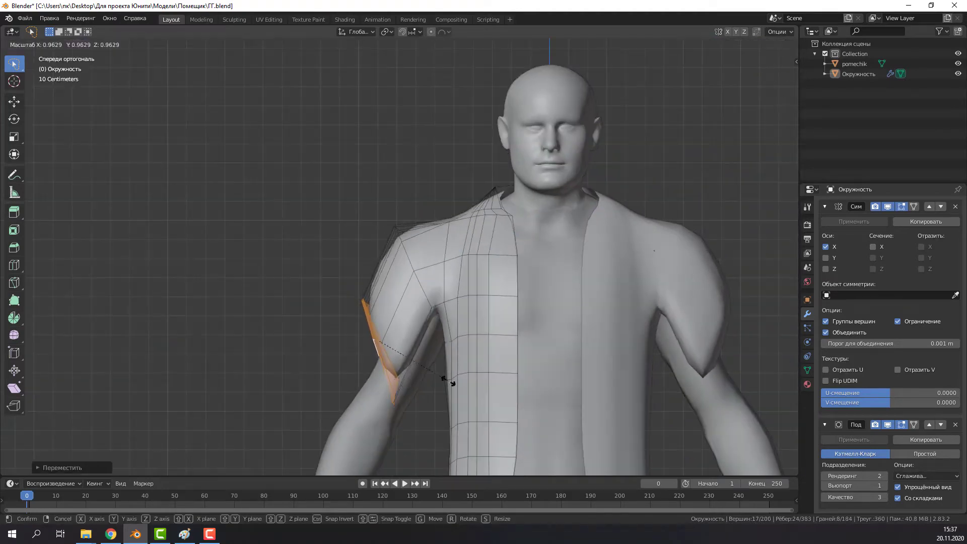
click(412, 387)
scroll(400, 373, down, 1)
middle_drag(399, 376, 645, 377)
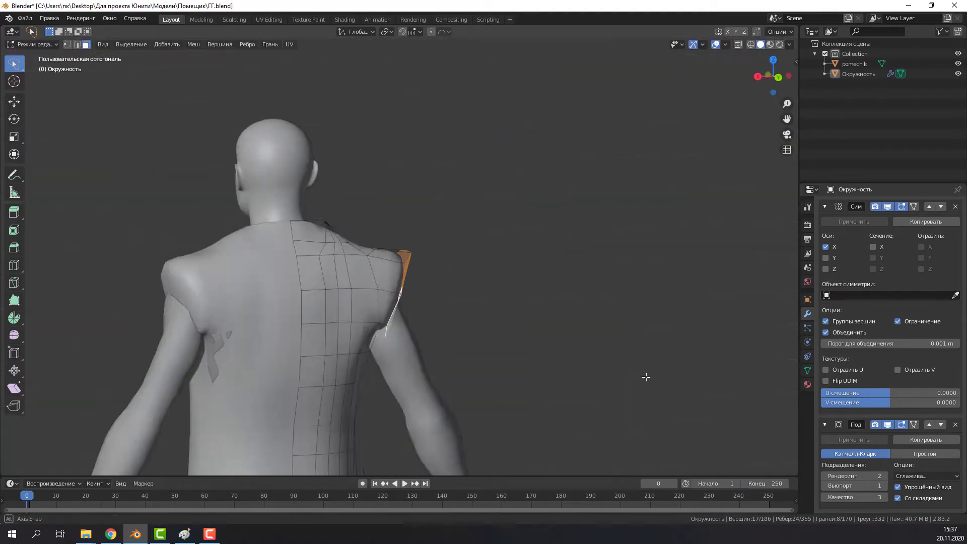
key(1)
mouse_move(403, 282)
middle_down()
mouse_move(270, 384)
mouse_move(401, 281)
mouse_move(315, 341)
mouse_move(400, 282)
mouse_move(353, 302)
mouse_move(246, 414)
middle_up()
- Hide a strip of shoulder faces with H to expose the armhole
scroll(400, 282, up, 4)
scroll(353, 302, down, 3)
key(3)
alt+click(347, 272)
key(h)
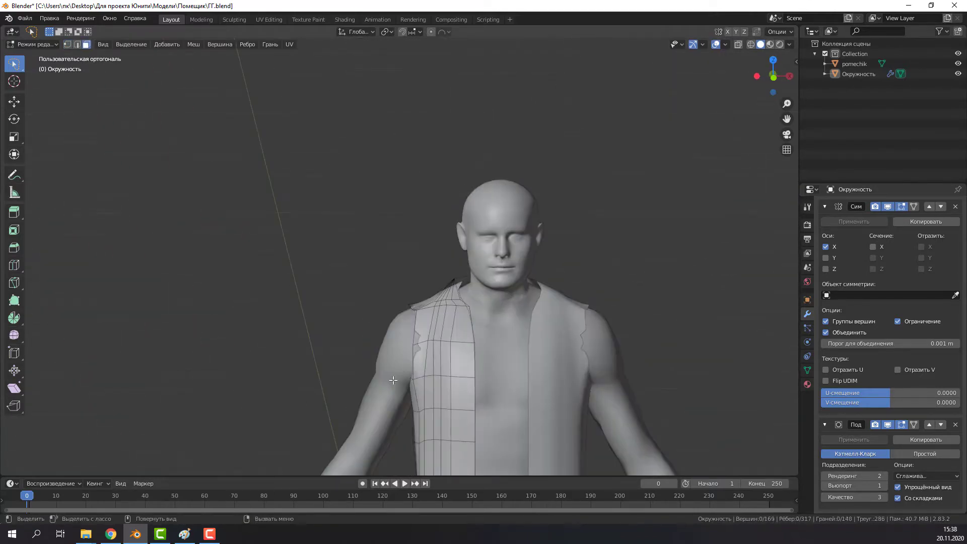
click(958, 64)
middle_drag(454, 302, 336, 335)
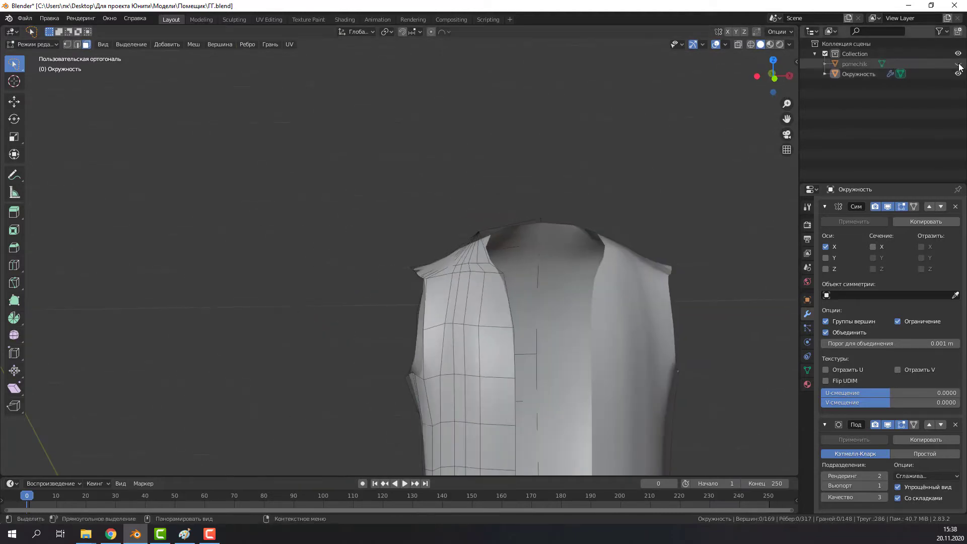
click(958, 64)
- Orbit around the whole figure and hide the body model
mouse_move(453, 302)
middle_down()
mouse_move(632, 302)
mouse_move(320, 319)
middle_up()
scroll(352, 353, down, 3)
scroll(379, 373, up, 4)
scroll(380, 373, up, 2)
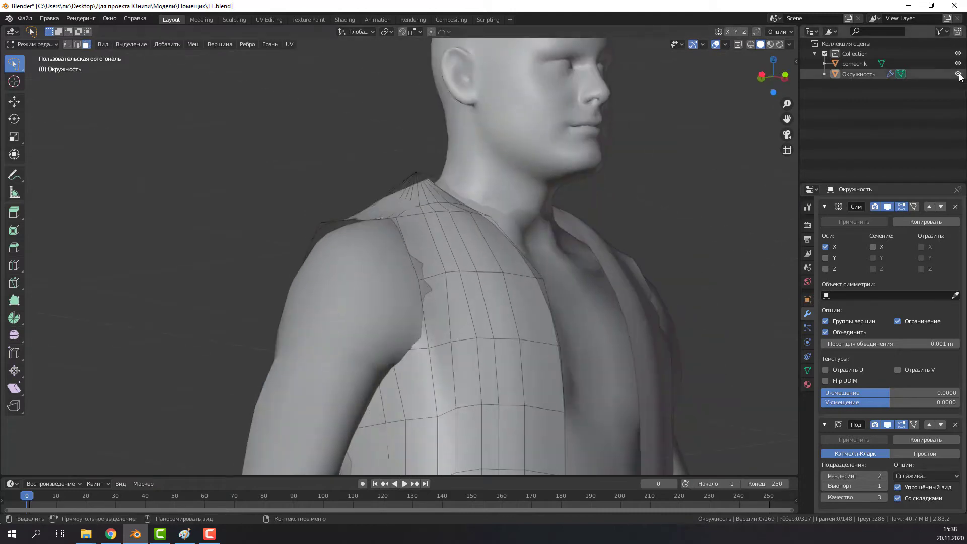
click(958, 63)
- Connect two vertices at the jacket opening with a new edge
click(408, 362)
key(1)
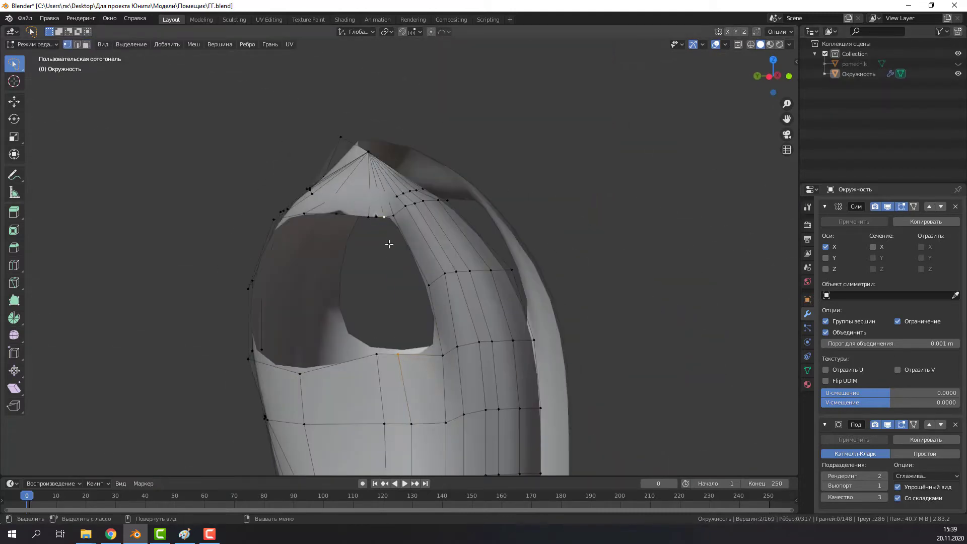
scroll(383, 211, up, 3)
middle_drag(383, 212, 301, 394)
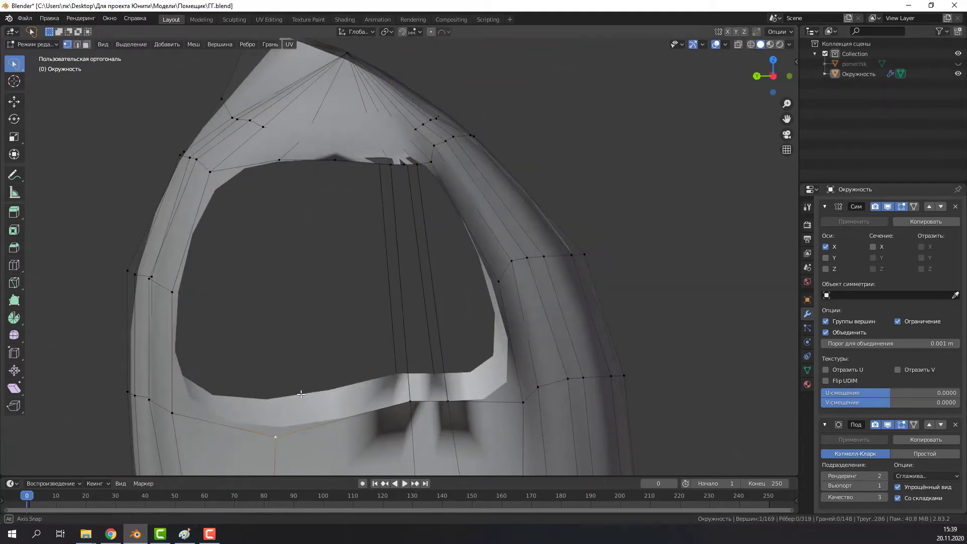
shift+click(279, 161)
key(f)
middle_drag(309, 252, 342, 420)
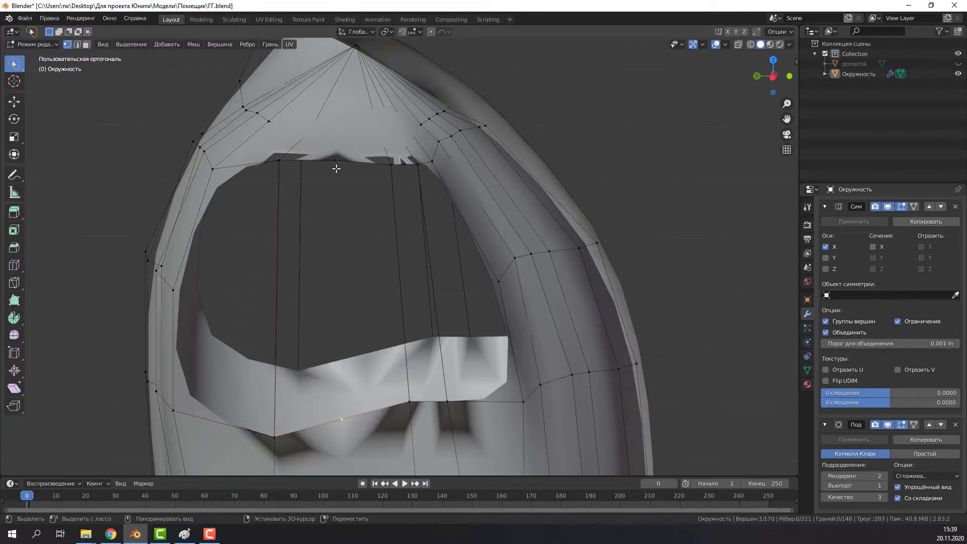
- Fill new faces across the armhole hole to close the gap
key(2)
mouse_move(337, 168)
middle_down()
mouse_move(259, 270)
mouse_move(334, 296)
mouse_move(317, 301)
mouse_move(282, 174)
middle_up()
shift+click(415, 271)
key(1)
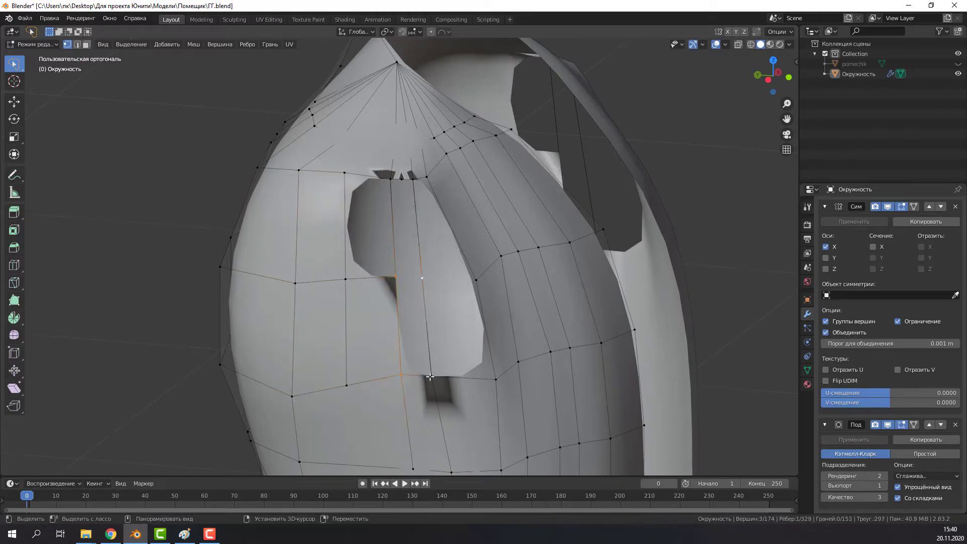
key(f)
click(424, 285)
middle_drag(424, 285, 394, 202)
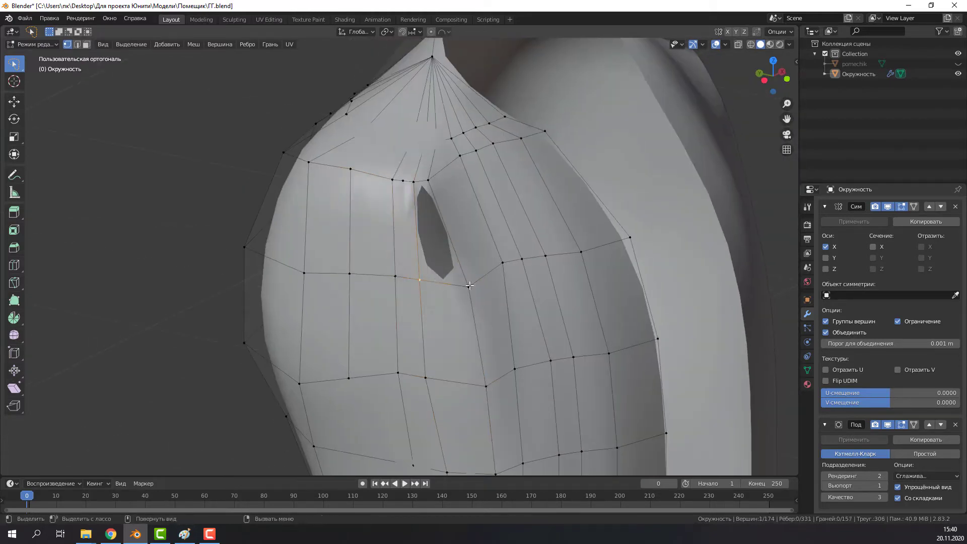
key(f)
- Select vertices along the shoulder edge, then clear the selection
mouse_move(469, 286)
middle_down()
mouse_move(324, 292)
mouse_move(516, 292)
mouse_move(550, 239)
mouse_move(312, 317)
middle_up()
scroll(312, 317, down, 4)
click(958, 63)
scroll(596, 236, up, 5)
shift+click(423, 121)
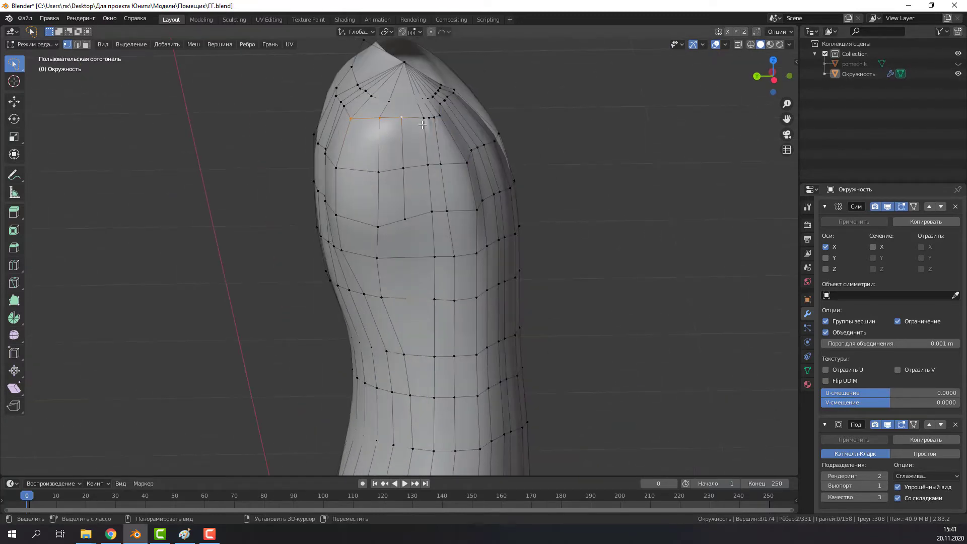
middle_drag(438, 117, 448, 218)
middle_drag(309, 218, 203, 417)
scroll(282, 262, up, 2)
click(203, 417)
scroll(203, 417, down, 3)
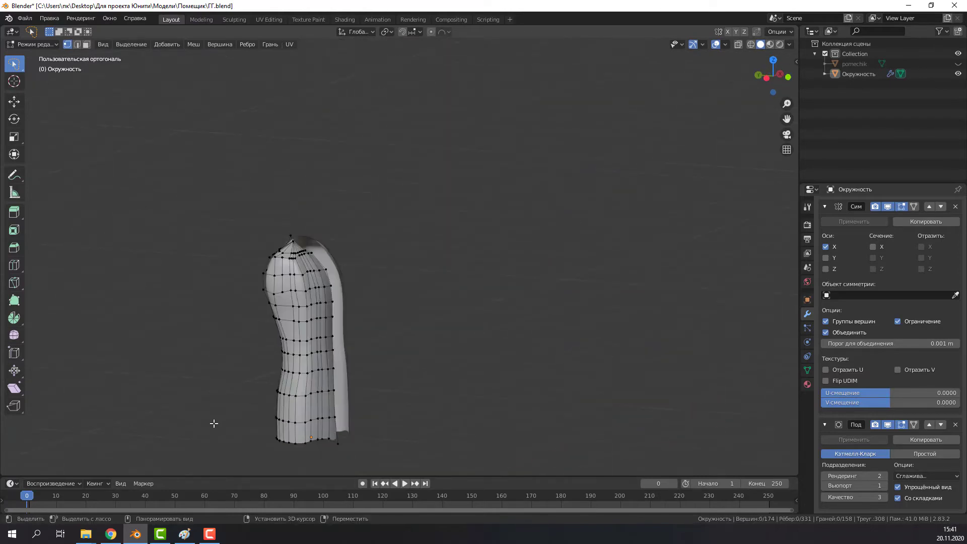
- Add a circle mesh and expand its settings to edit the vertex count
key(shift+a)
click(384, 421)
key(KP_Decimal)
click(75, 466)
click(109, 358)
- Set the circle to 15 vertices, then undo the circle
text(15)
key(Return)
scroll(454, 353, down, 4)
middle_drag(448, 343, 455, 353)
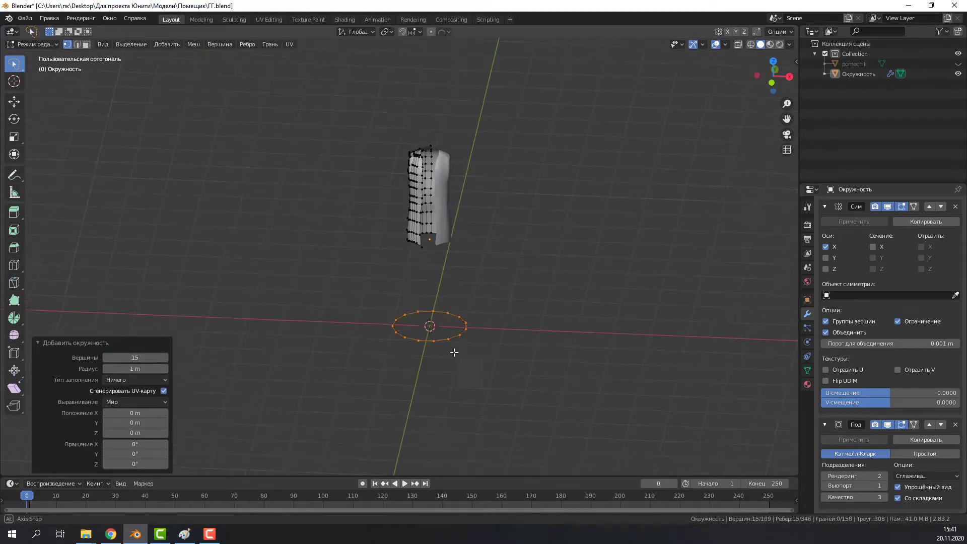
click(434, 344)
scroll(423, 342, up, 3)
key(ctrl+z)
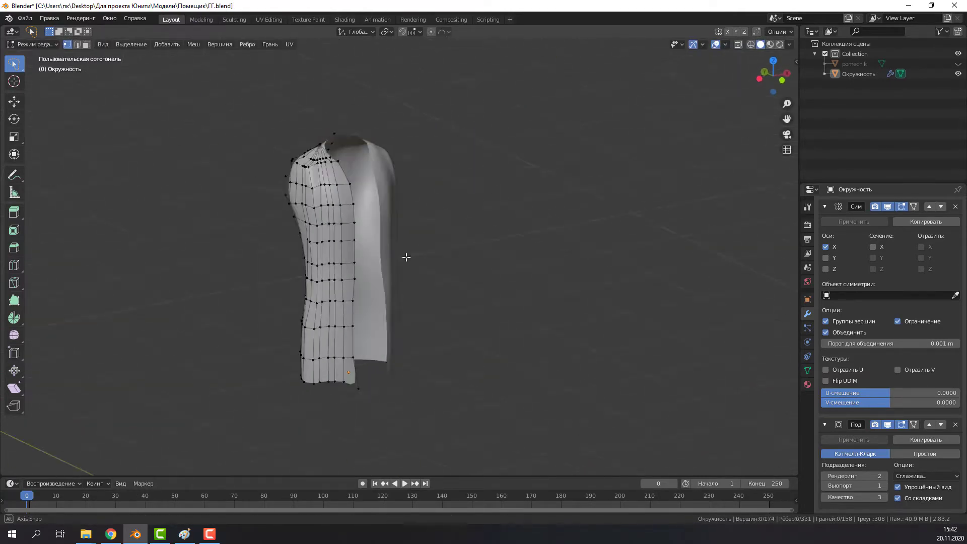
- Add a 15-vertex circle at the 3D cursor and reveal the hidden body with Alt+H
scroll(406, 259, down, 2)
right_click(281, 282)
key(shift+a)
click(95, 160)
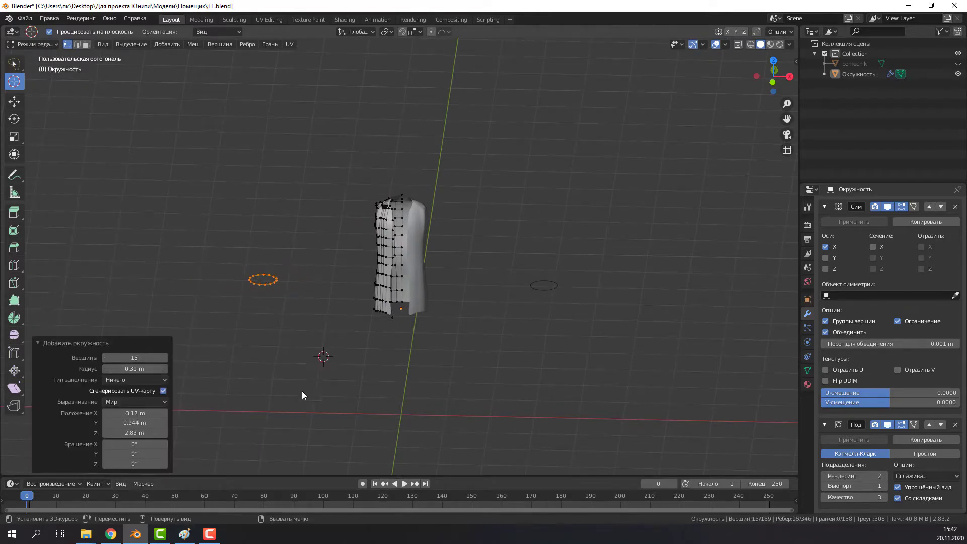
key(g)
click(263, 324)
key(w)
key(alt+h)
- Move and shrink the circle onto the right wrist using front and side views
middle_drag(264, 324, 274, 384)
scroll(210, 360, up, 3)
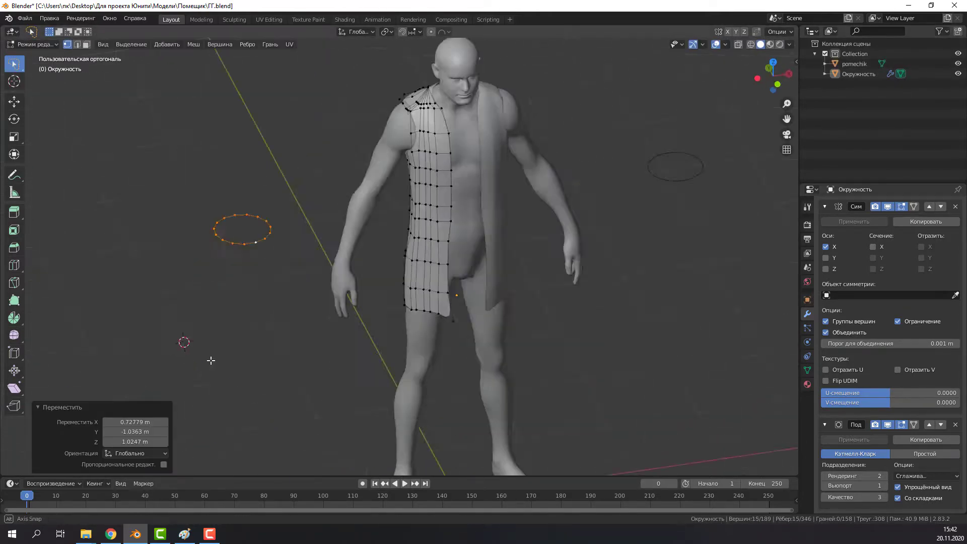
key(KP_1)
key(g)
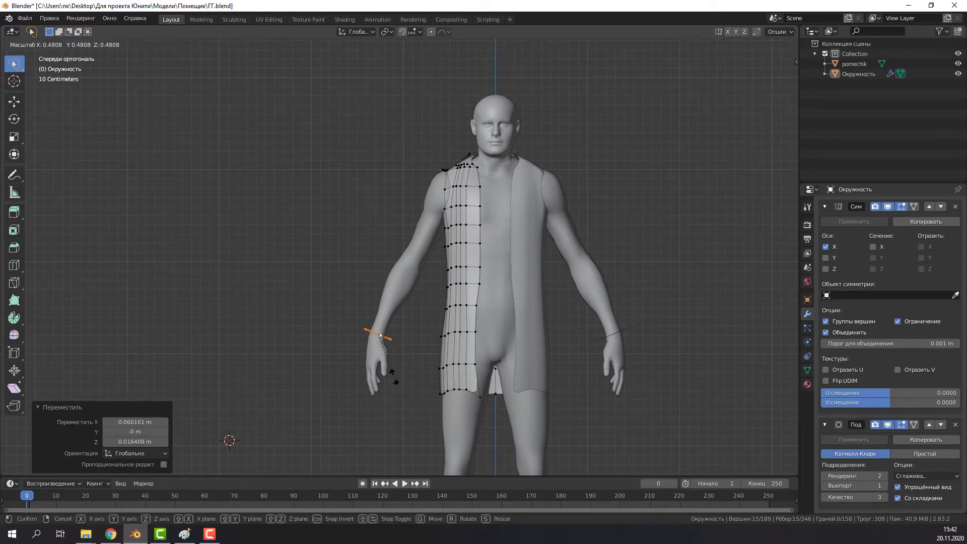
click(394, 376)
scroll(383, 342, up, 3)
key(ctrl+KP_3)
scroll(379, 332, up, 4)
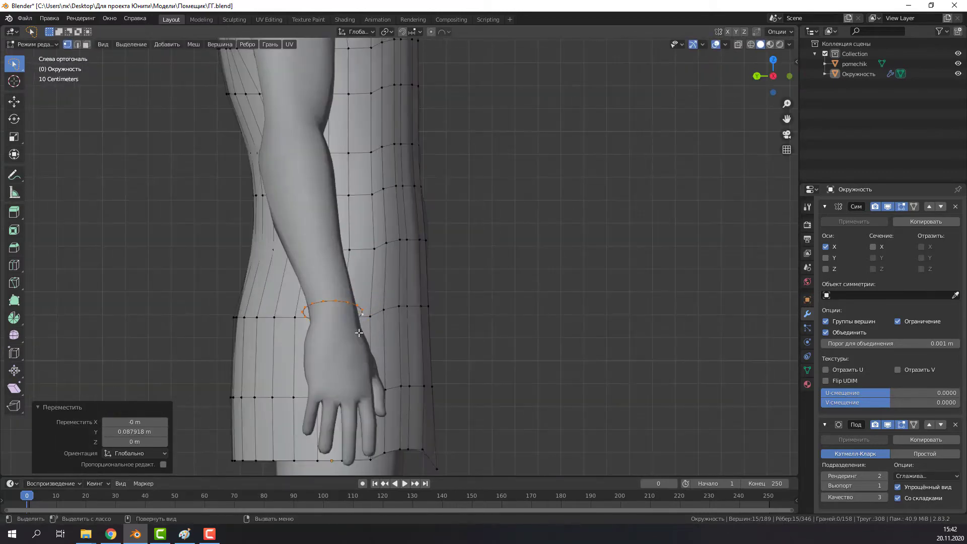
key(KP_1)
key(g)
scroll(301, 385, down, 4)
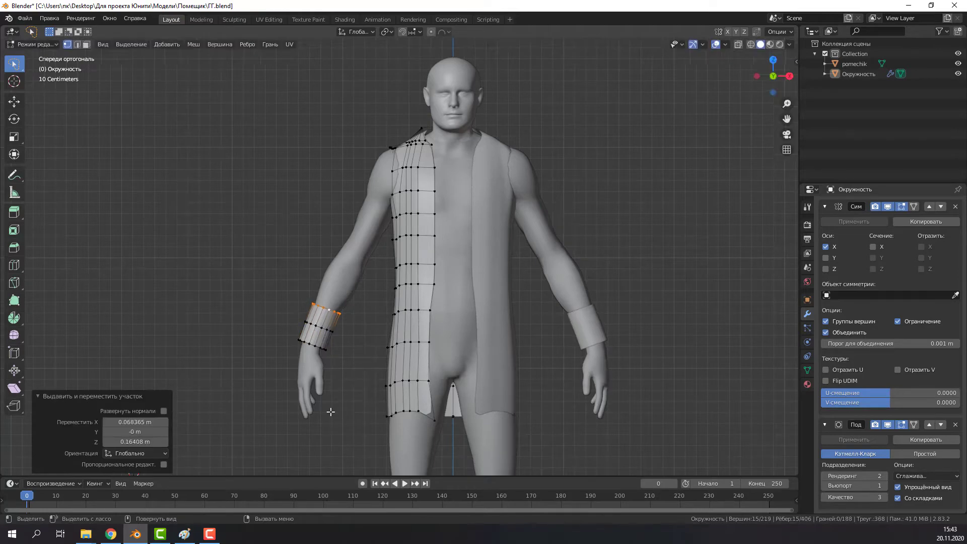
- Scale the sleeve's ring around the wrist to a new size
scroll(323, 317, up, 3)
key(s)
click(396, 307)
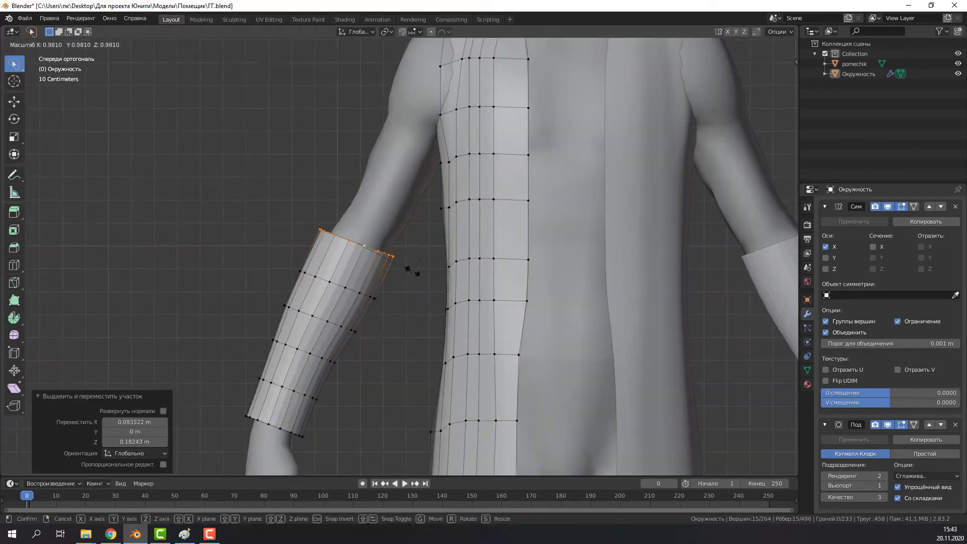
scroll(393, 287, down, 4)
- Orbit the arm, return to front view, then switch to Left Ortho side view
mouse_move(375, 282)
middle_down()
mouse_move(384, 371)
mouse_move(459, 395)
middle_up()
key(KP_1)
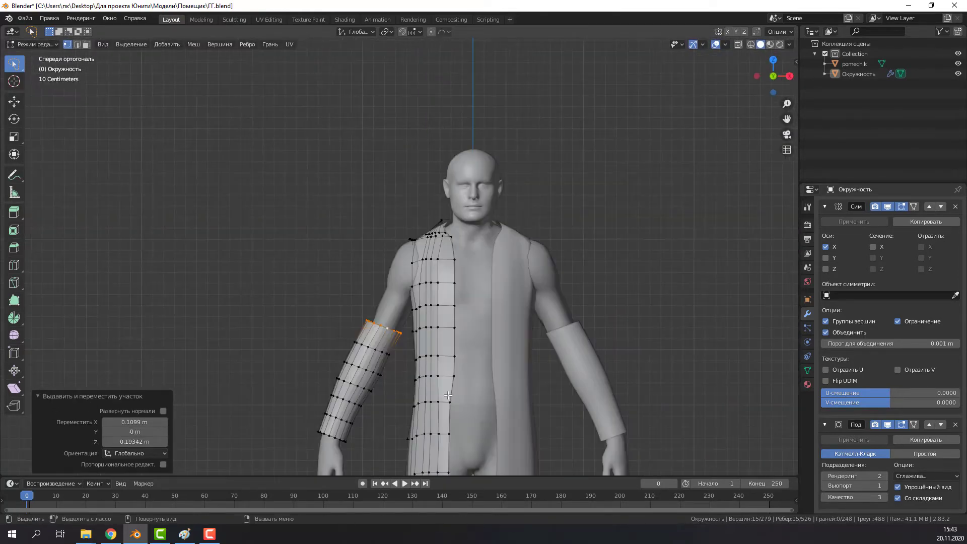
scroll(389, 371, up, 4)
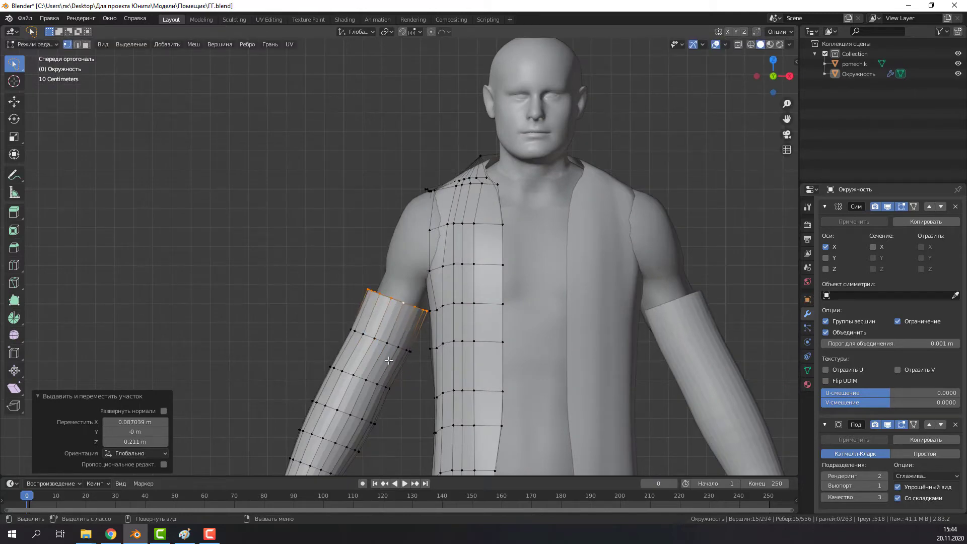
scroll(386, 360, down, 4)
key(ctrl+KP_3)
scroll(386, 365, up, 4)
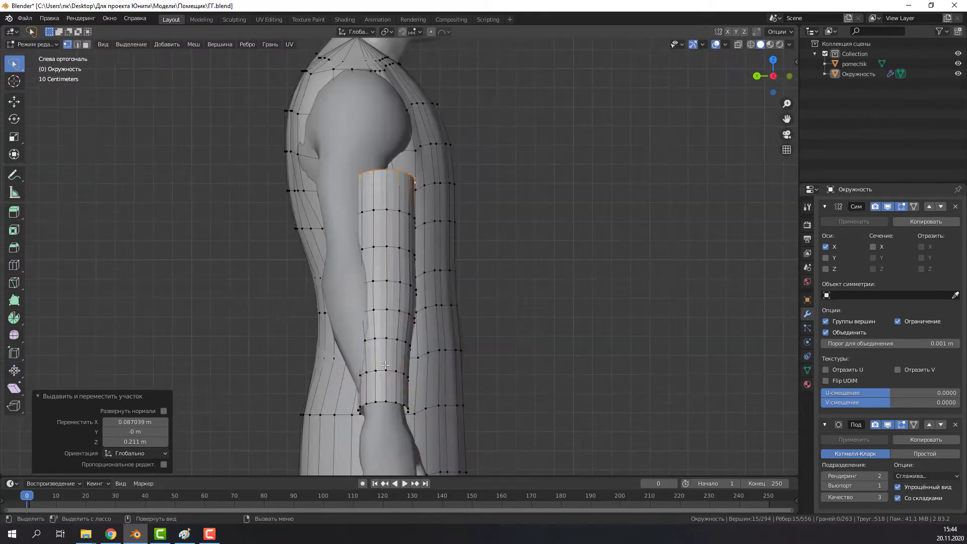
- Shift the sleeve tube into line, then move the elbow loop along Y and scale it up
key(s)
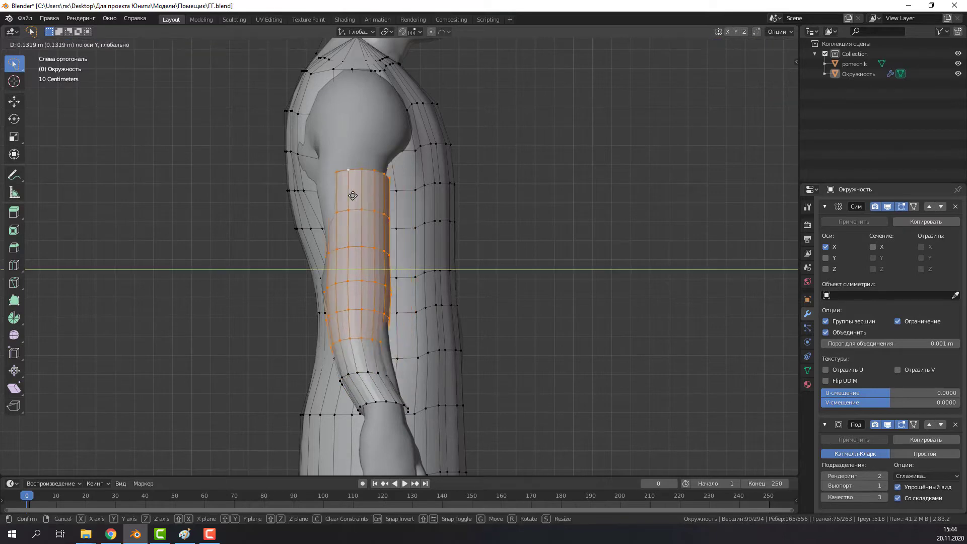
click(353, 194)
alt+click(376, 380)
key(g)
key(y)
click(364, 329)
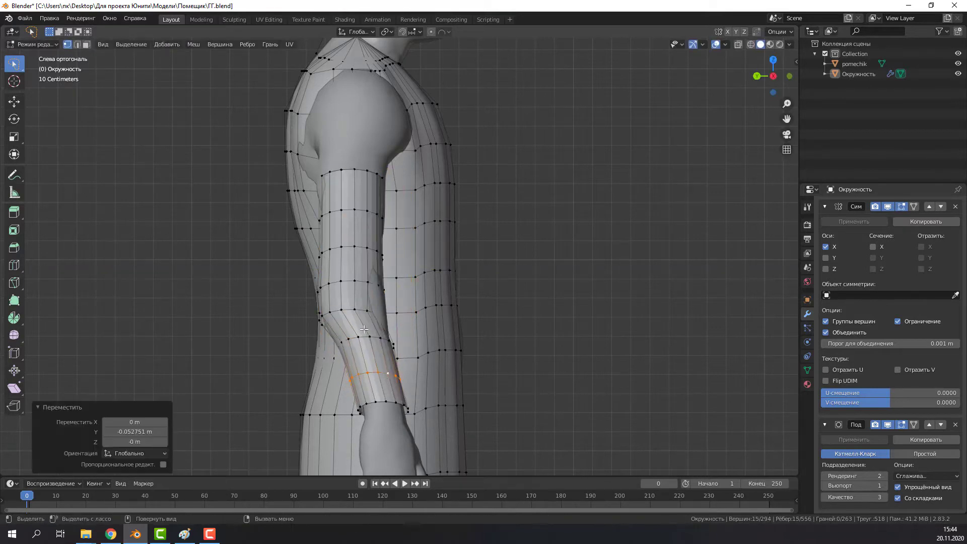
key(s)
click(385, 353)
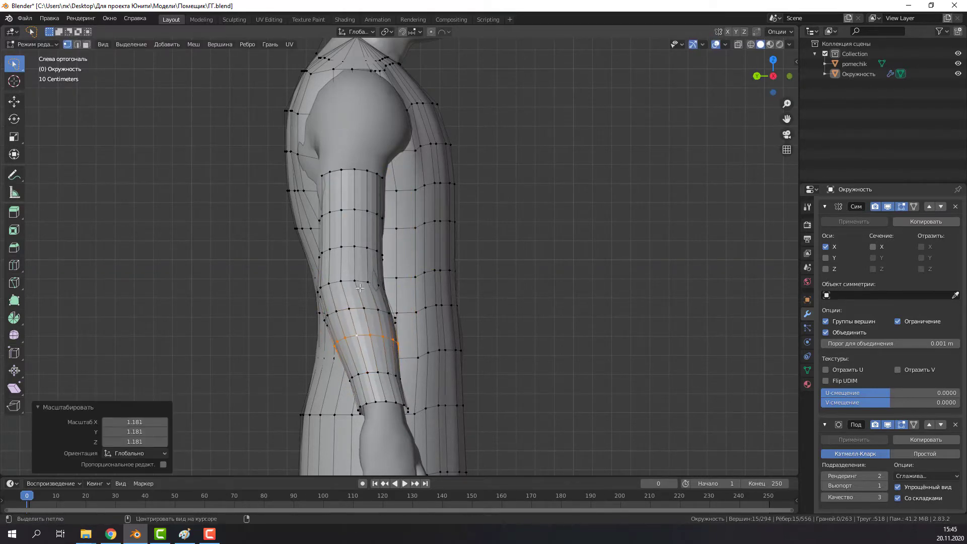
- Select the upper-arm loop and scale it to hug the arm
mouse_move(385, 353)
middle_down()
mouse_move(314, 358)
mouse_move(360, 323)
middle_up()
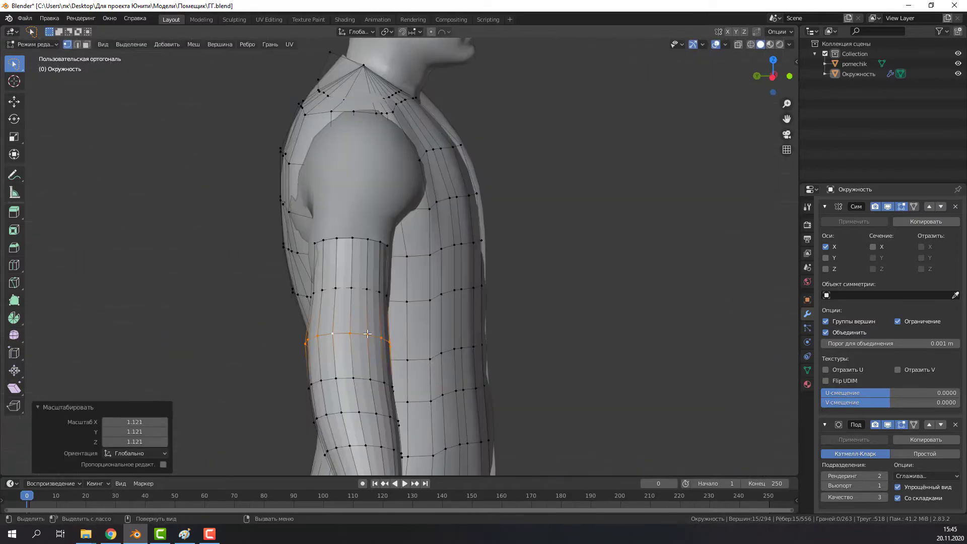
scroll(330, 335, down, 3)
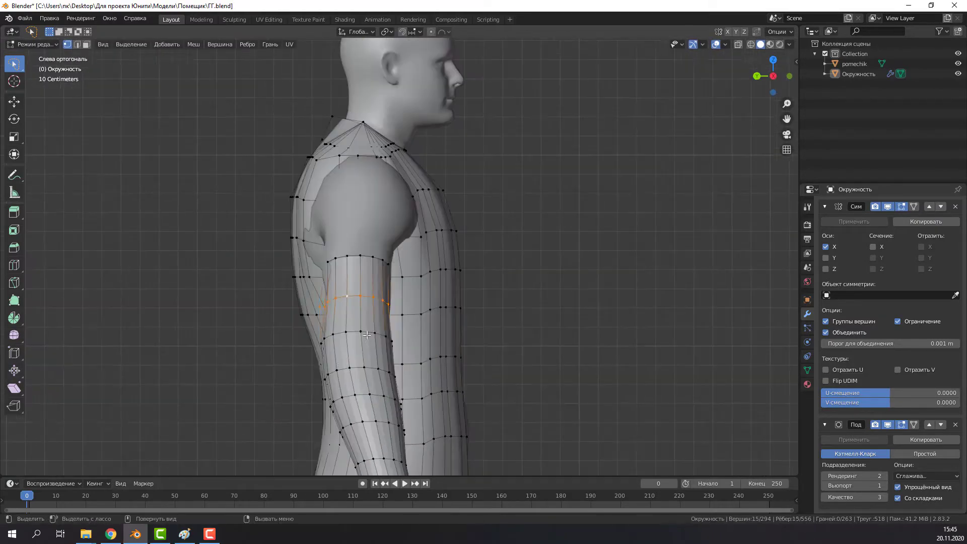
key(s)
click(393, 312)
alt+middle_drag(393, 313, 426, 314)
scroll(426, 313, down, 3)
- Toggle between Object and Edit Mode to check the mirrored sleeves on both arms
key(Tab)
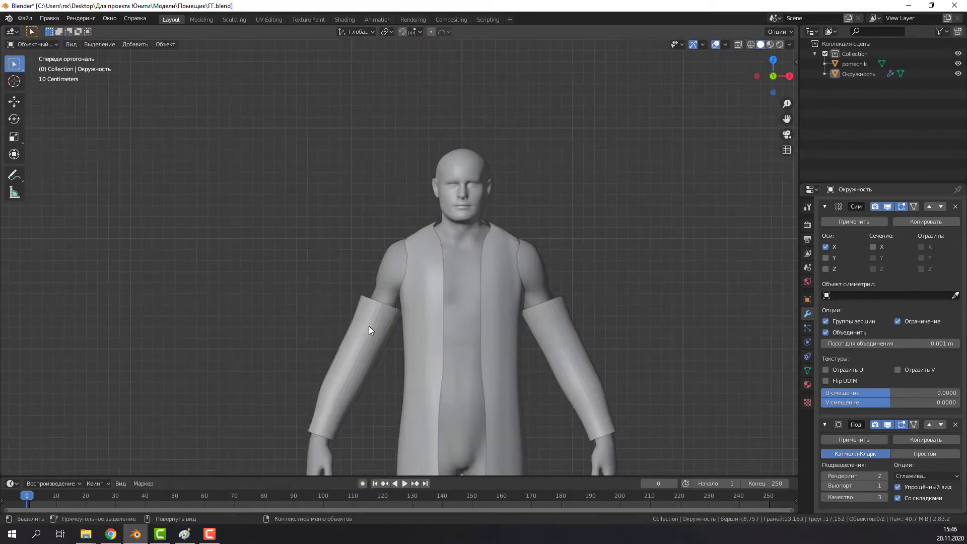
key(Tab)
scroll(368, 326, up, 3)
key(Tab)
mouse_move(368, 326)
middle_down()
mouse_move(349, 344)
mouse_move(405, 283)
mouse_move(327, 255)
middle_up()
scroll(360, 331, down, 3)
key(Tab)
scroll(405, 283, up, 3)
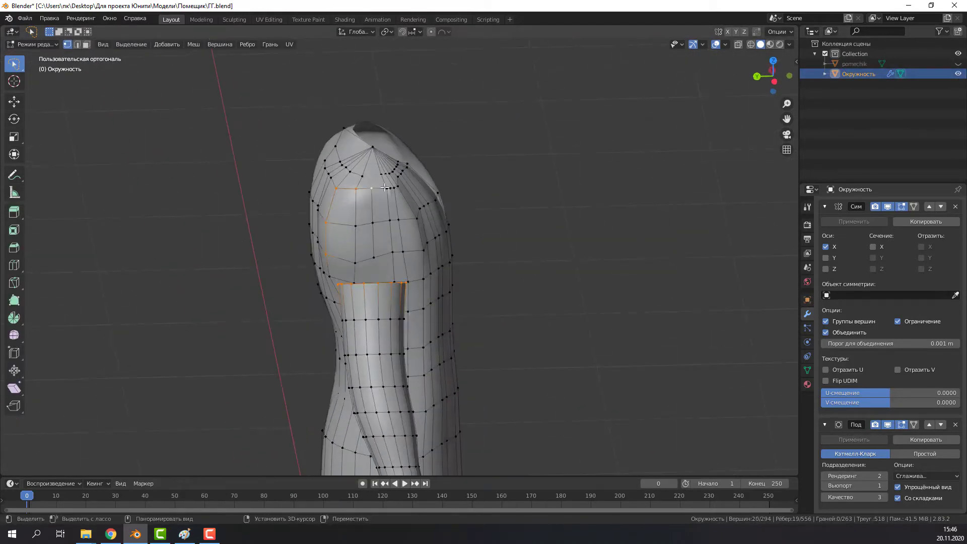
- Bridge the sleeve top to the shoulder opening with Bridge Edge Loops
middle_drag(414, 219, 416, 263)
ctrl+click(418, 258)
click(247, 44)
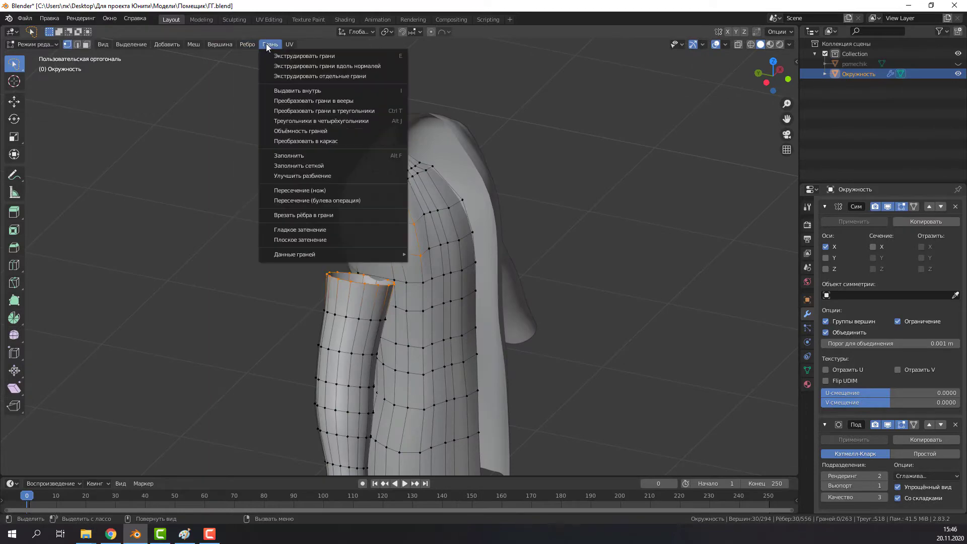
click(292, 74)
scroll(289, 188, down, 2)
mouse_move(289, 188)
middle_down()
mouse_move(264, 190)
mouse_move(383, 237)
middle_up()
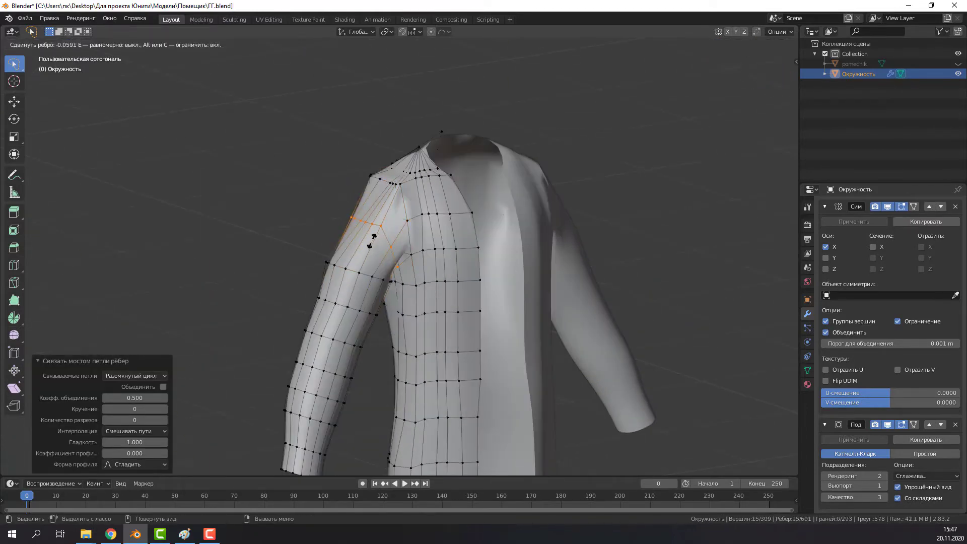
- Add a loop cut across the shoulder join and nudge a shoulder vertex
key(ctrl+r)
click(479, 276)
mouse_move(479, 276)
middle_down()
mouse_move(350, 287)
mouse_move(382, 261)
middle_up()
click(350, 287)
click(406, 267)
scroll(383, 272, down, 4)
- Toggle the body mesh visibility and nudge a shoulder vertex into place
click(958, 64)
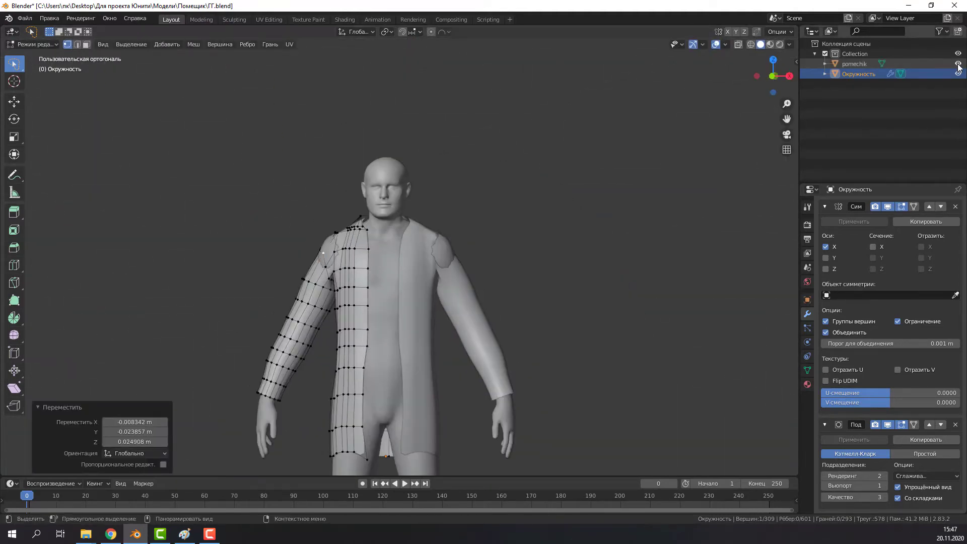
scroll(383, 272, up, 5)
middle_drag(594, 342, 360, 269)
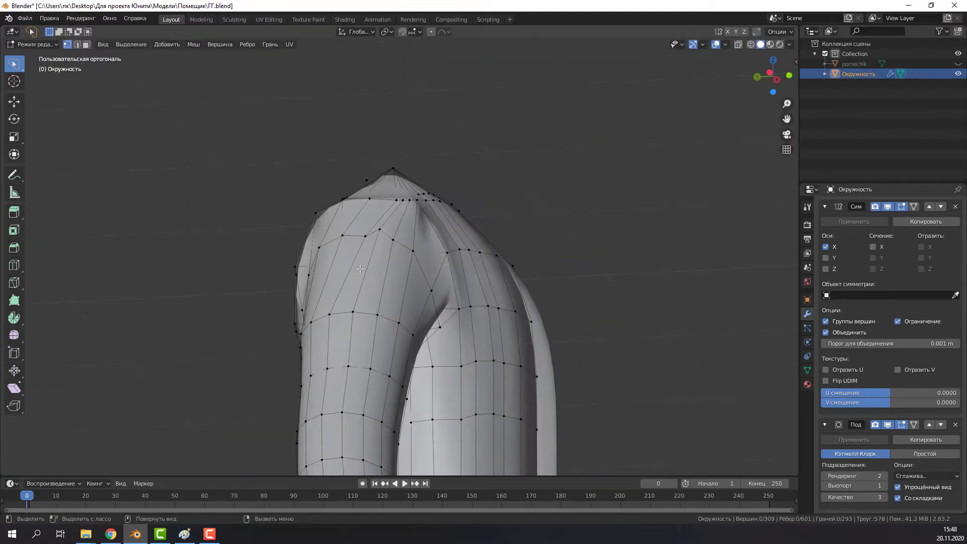
click(348, 277)
scroll(216, 328, down, 4)
middle_drag(216, 328, 719, 214)
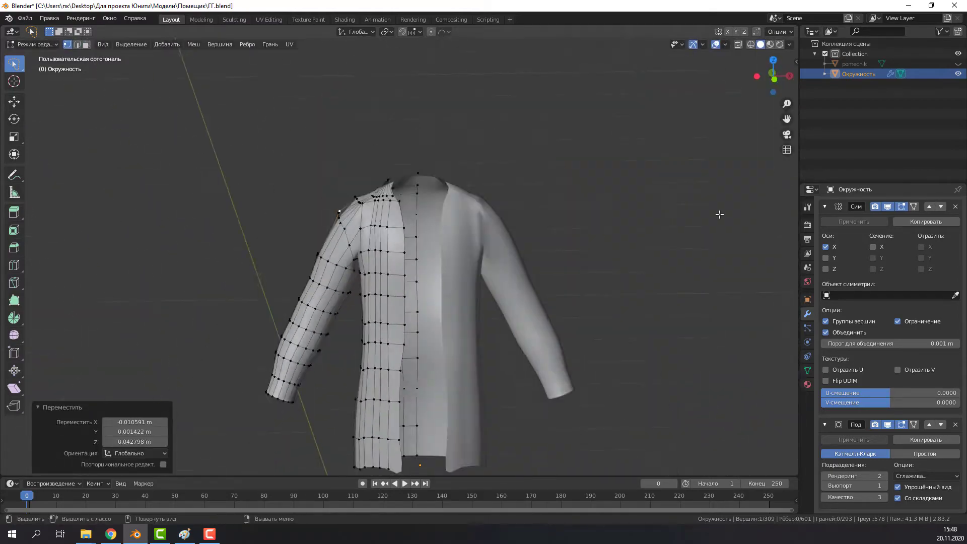
scroll(403, 226, up, 5)
mouse_move(403, 227)
middle_down()
mouse_move(413, 201)
mouse_move(415, 244)
middle_up()
- Move two more shoulder vertices to hug the body's shoulder
key(g)
click(411, 193)
key(g)
click(413, 221)
mouse_move(298, 251)
middle_down()
mouse_move(392, 232)
mouse_move(293, 274)
middle_up()
- Delete four stray shoulder vertices and return to Solid shading
key(x)
click(293, 259)
key(z)
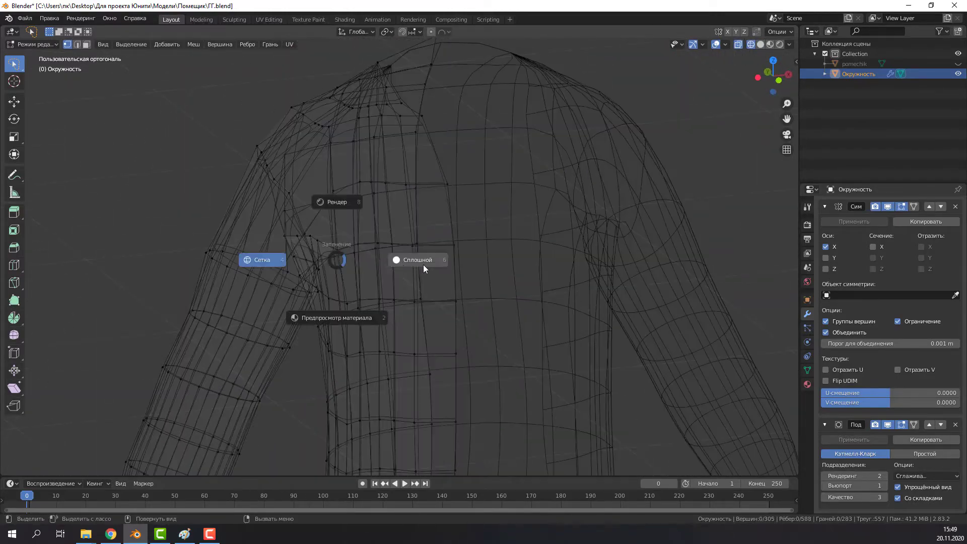
click(415, 259)
mouse_move(415, 259)
middle_down()
mouse_move(478, 268)
mouse_move(352, 252)
middle_up()
drag(302, 252, 307, 247)
- Select two more shoulder vertices, then undo the last change
scroll(265, 251, down, 5)
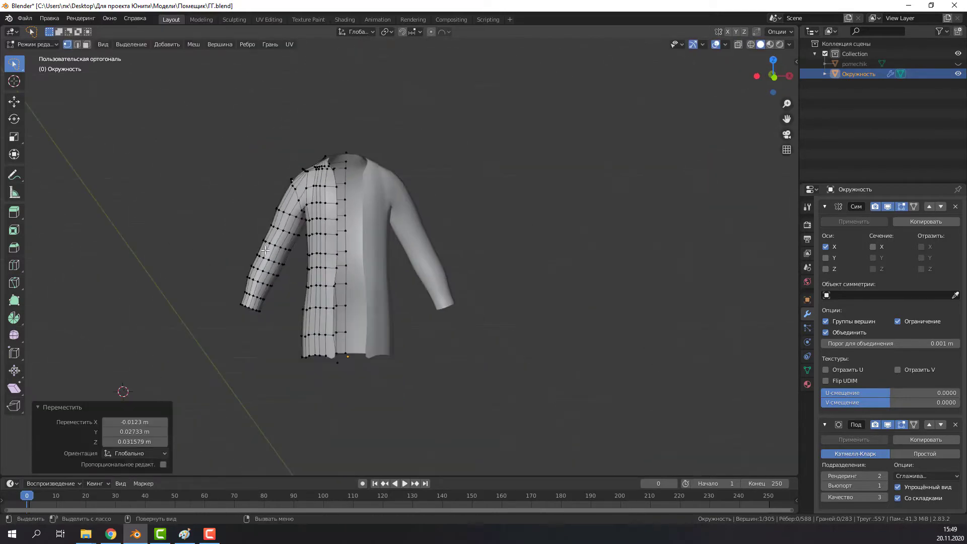
scroll(534, 223, up, 5)
shift+click(418, 256)
shift+click(383, 213)
mouse_move(534, 224)
middle_down()
mouse_move(403, 216)
mouse_move(311, 269)
middle_up()
key(ctrl+z)
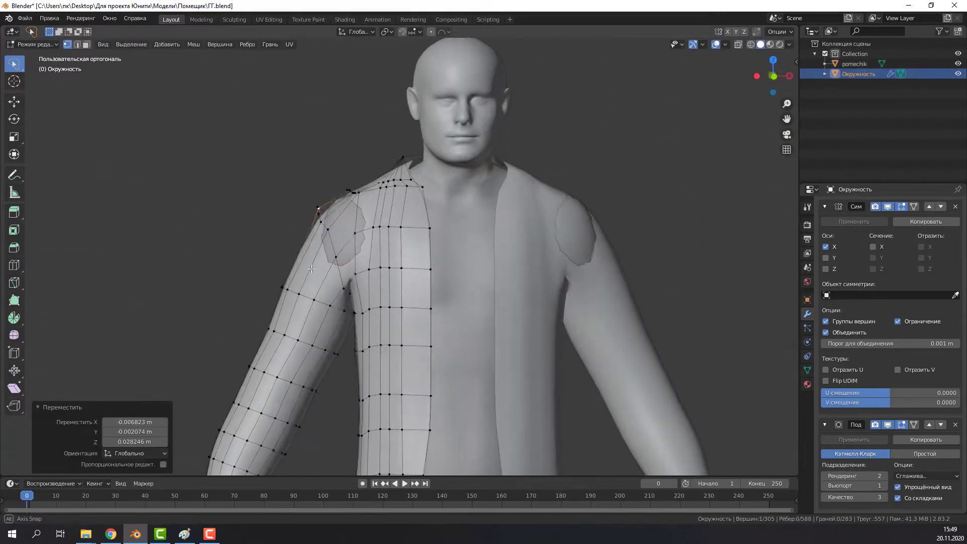
scroll(755, 150, down, 3)
scroll(403, 272, down, 5)
- Leave Edit Mode to inspect the coat, then return to editing
key(Tab)
scroll(568, 268, up, 6)
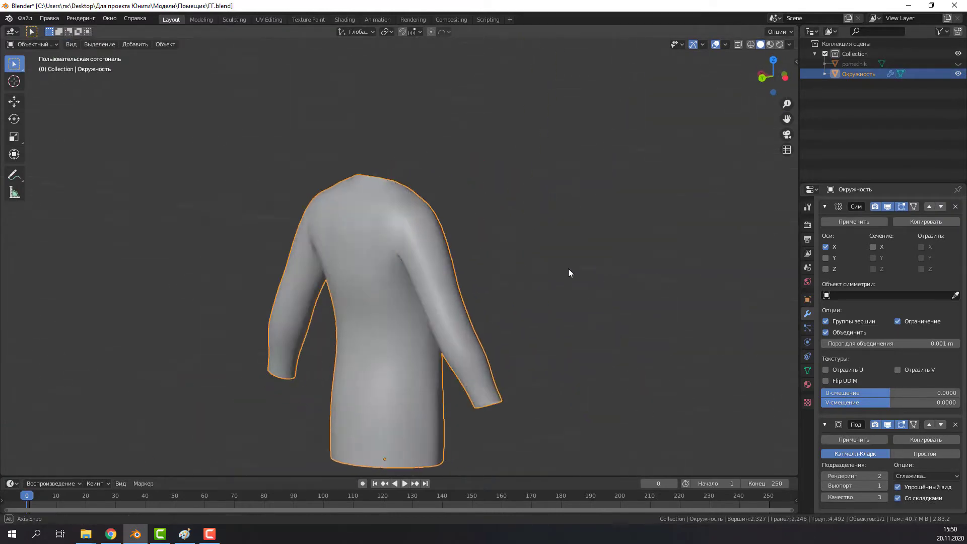
mouse_move(568, 268)
middle_down()
mouse_move(399, 270)
mouse_move(391, 291)
middle_up()
key(Tab)
scroll(399, 271, up, 3)
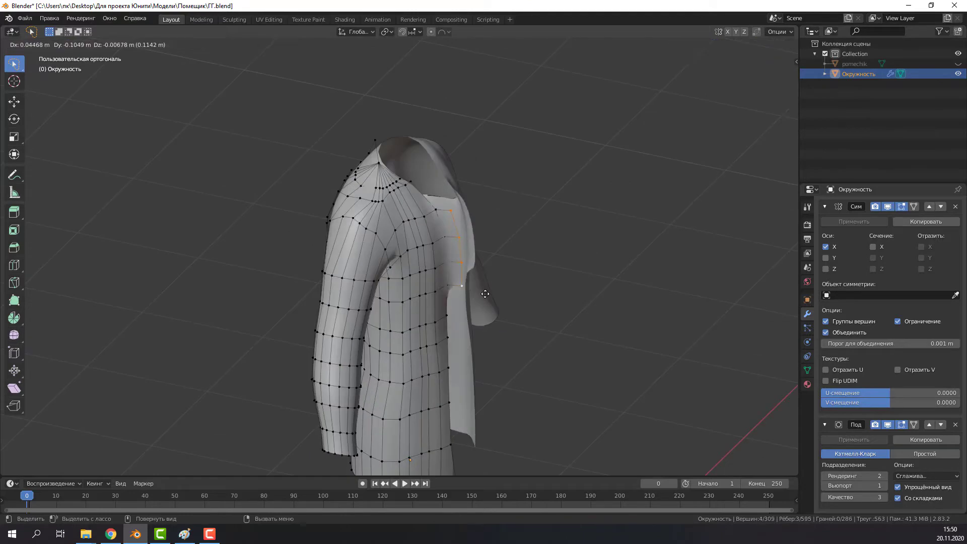
- Make small moves to single shoulder vertices
click(485, 294)
mouse_move(485, 294)
middle_down()
mouse_move(373, 226)
mouse_move(496, 297)
mouse_move(483, 314)
mouse_move(335, 272)
middle_up()
scroll(373, 227, up, 3)
click(484, 302)
key(g)
click(484, 302)
key(g)
click(483, 313)
- Place a new edge loop through the jacket front below the shoulder
click(398, 357)
middle_drag(398, 357, 515, 373)
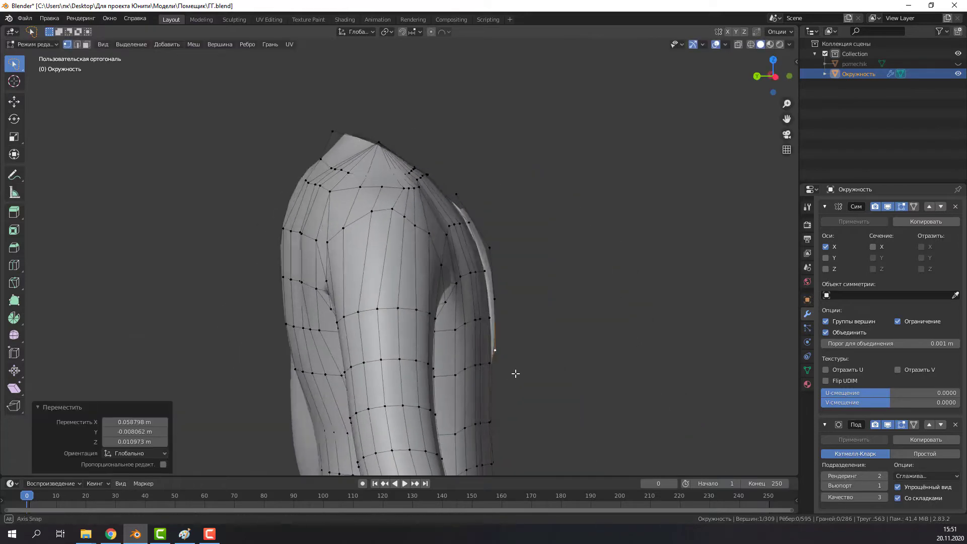
click(502, 192)
mouse_move(502, 193)
middle_down()
mouse_move(457, 356)
mouse_move(361, 287)
middle_up()
click(468, 371)
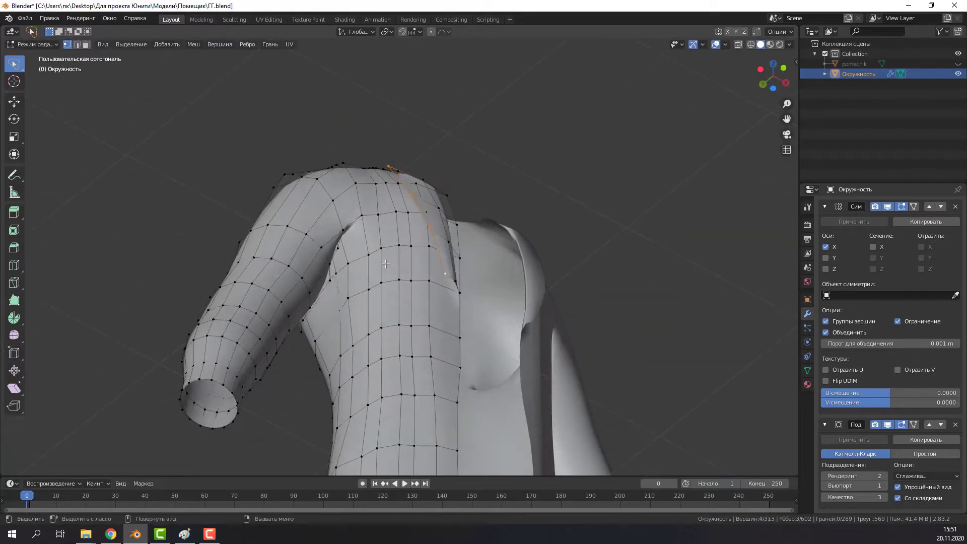
- Shift the front-edge vertices along Y and select a neckline vertex
key(g)
key(y)
click(361, 288)
scroll(361, 288, down, 5)
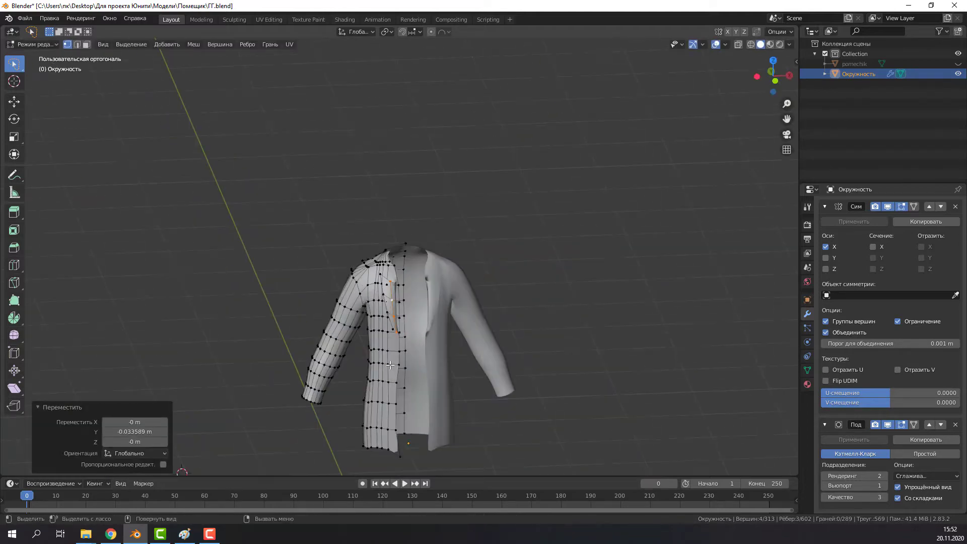
scroll(430, 347, up, 8)
middle_drag(403, 327, 429, 347)
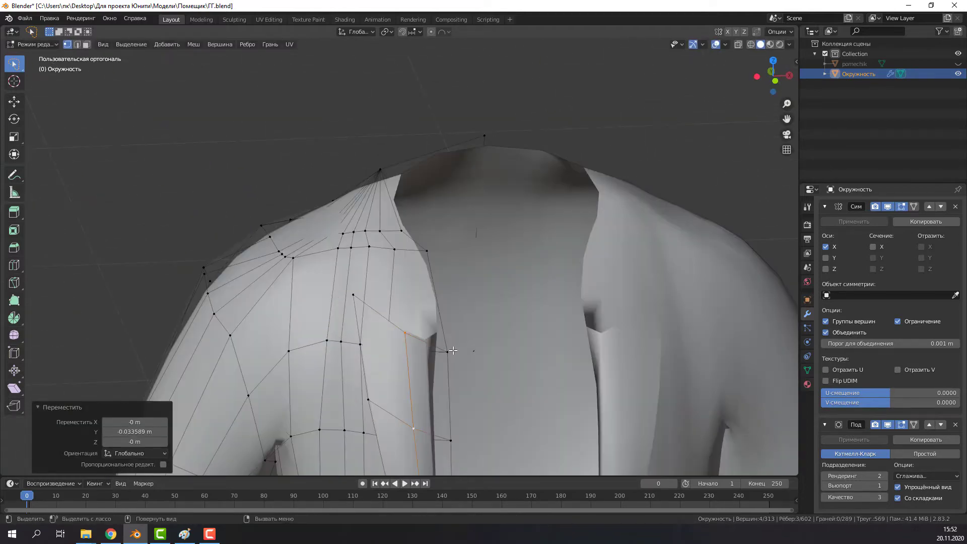
click(405, 333)
scroll(405, 332, down, 4)
scroll(405, 333, up, 2)
scroll(405, 332, up, 2)
- Turn the Face Orientation overlay on to check face directions, then off again
click(726, 44)
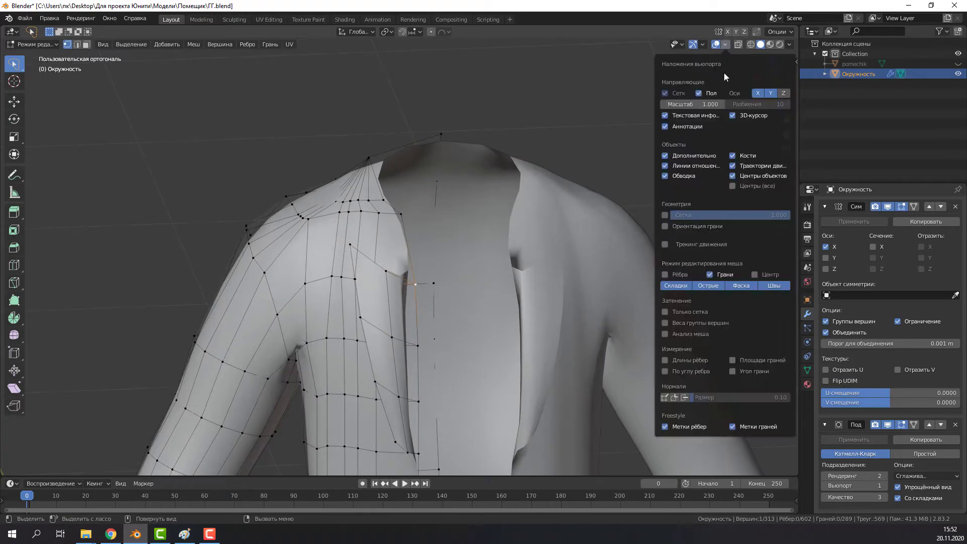
click(664, 227)
scroll(403, 252, down, 3)
mouse_move(403, 252)
middle_down()
mouse_move(252, 306)
mouse_move(403, 252)
middle_up()
scroll(403, 251, up, 3)
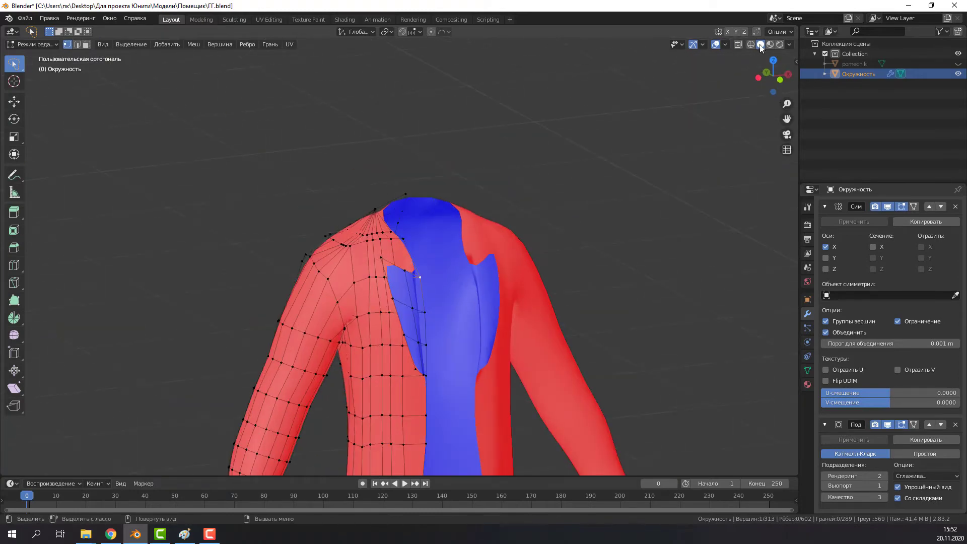
click(726, 44)
click(664, 226)
scroll(454, 227, down, 3)
- Select the neckline edge path and extrude it upward into a collar
middle_drag(454, 227, 454, 176)
scroll(454, 177, up, 5)
ctrl+click(381, 156)
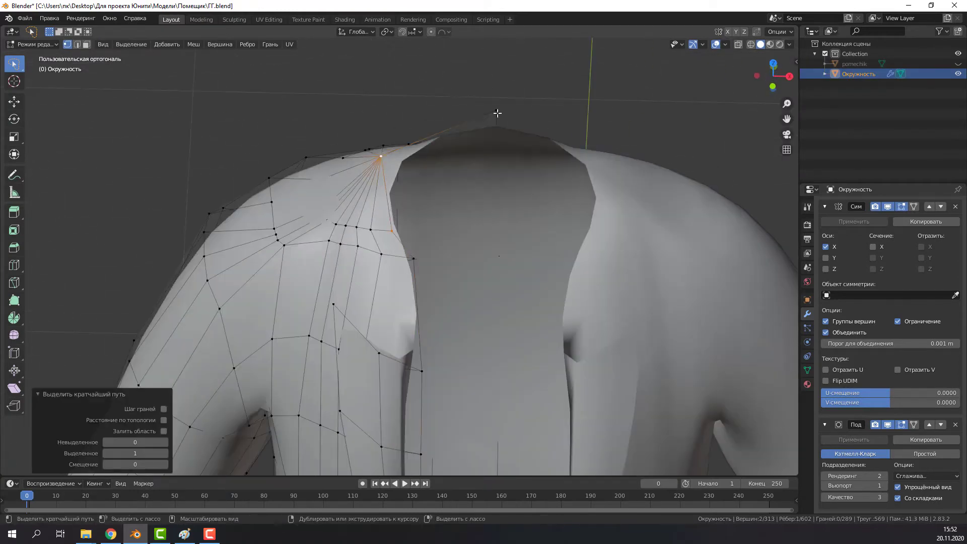
middle_drag(498, 112, 447, 296)
key(g)
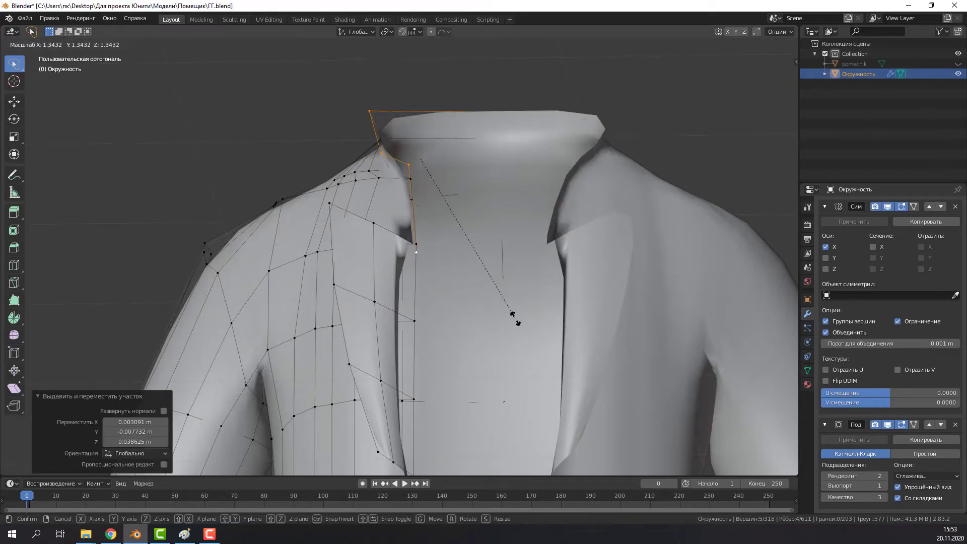
key(Escape)
- Reposition individual collar vertices to shape the lapel around the shoulder
mouse_move(515, 317)
middle_down()
mouse_move(398, 222)
mouse_move(402, 251)
middle_up()
click(394, 221)
key(g)
click(369, 233)
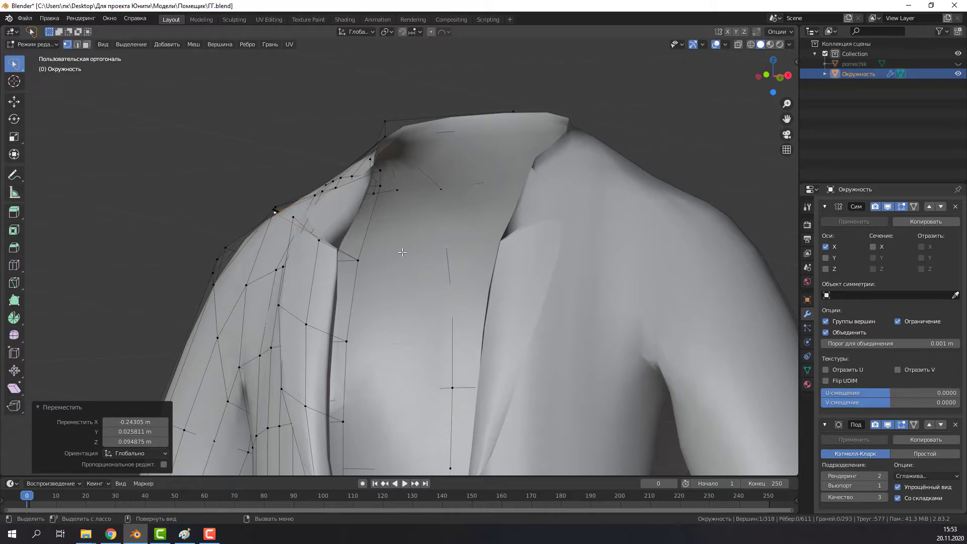
click(153, 535)
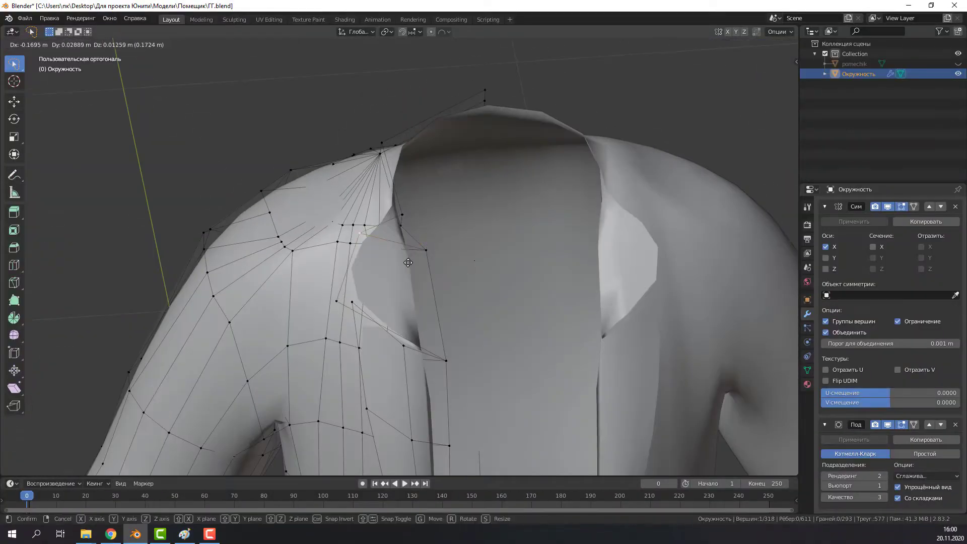
click(408, 263)
middle_drag(408, 263, 433, 143)
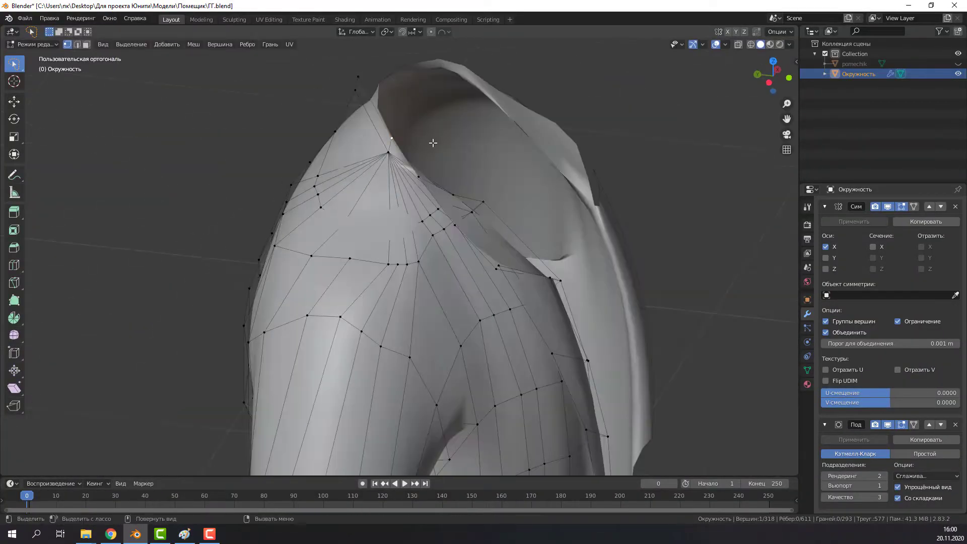
- Move a shoulder vertex of the coat and add a loop cut across the shoulder
key(g)
click(475, 168)
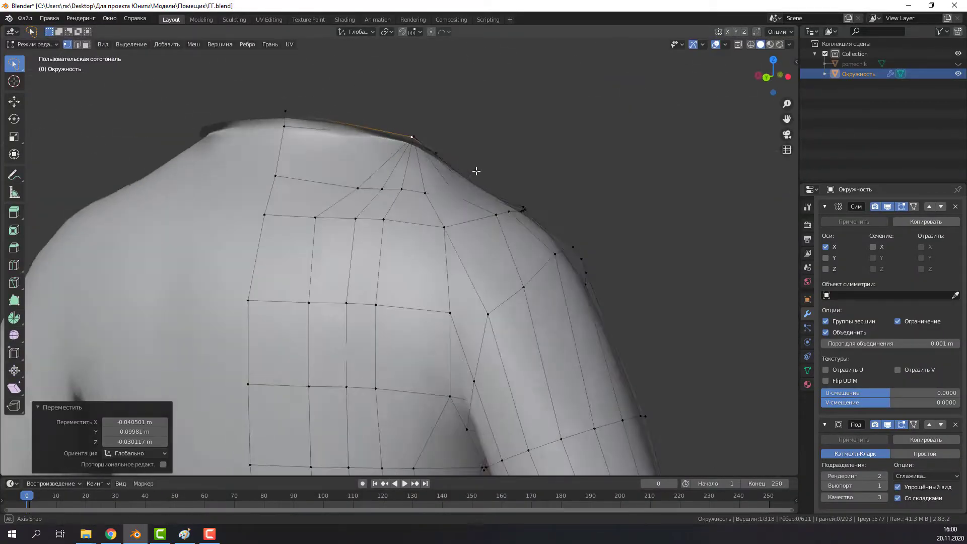
mouse_move(475, 168)
middle_down()
mouse_move(441, 169)
mouse_move(364, 258)
mouse_move(486, 259)
mouse_move(455, 135)
mouse_move(299, 131)
mouse_move(390, 114)
mouse_move(318, 53)
mouse_move(398, 166)
mouse_move(519, 156)
middle_up()
key(g)
click(441, 170)
key(ctrl+r)
click(401, 244)
- Move several more shoulder vertices to refine the coat's shoulder shape
key(g)
click(486, 259)
key(g)
click(455, 135)
click(419, 114)
click(398, 166)
key(g)
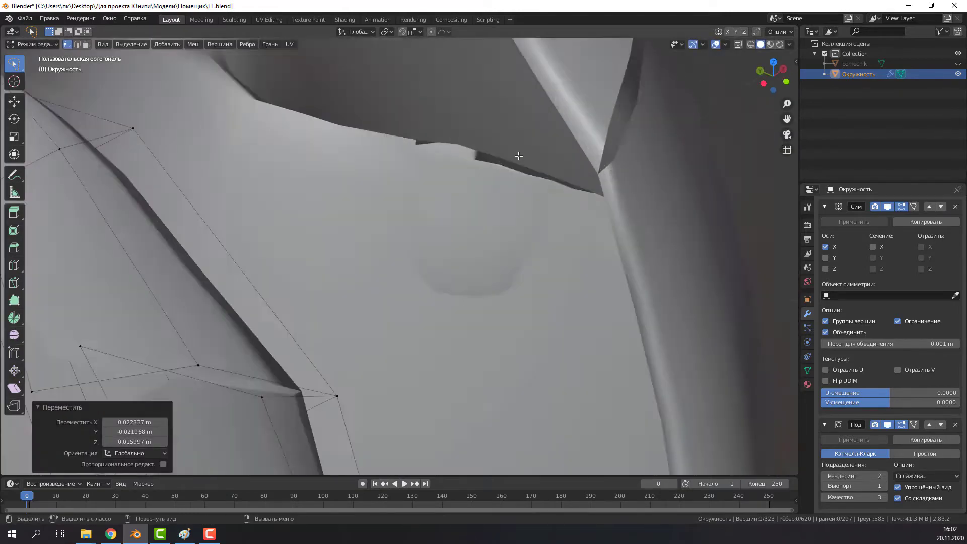
scroll(519, 156, down, 8)
scroll(415, 226, down, 3)
scroll(415, 225, up, 5)
- Hide the pomechik body so only the coat shows, and edit the coat in face select mode
key(Tab)
mouse_move(415, 225)
middle_down()
mouse_move(305, 242)
mouse_move(268, 315)
mouse_move(350, 281)
middle_up()
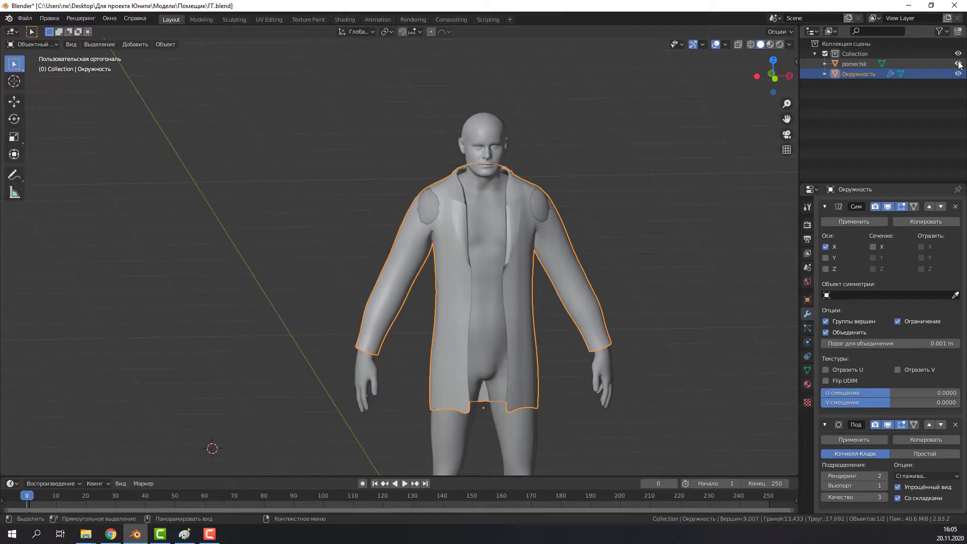
click(958, 63)
key(Tab)
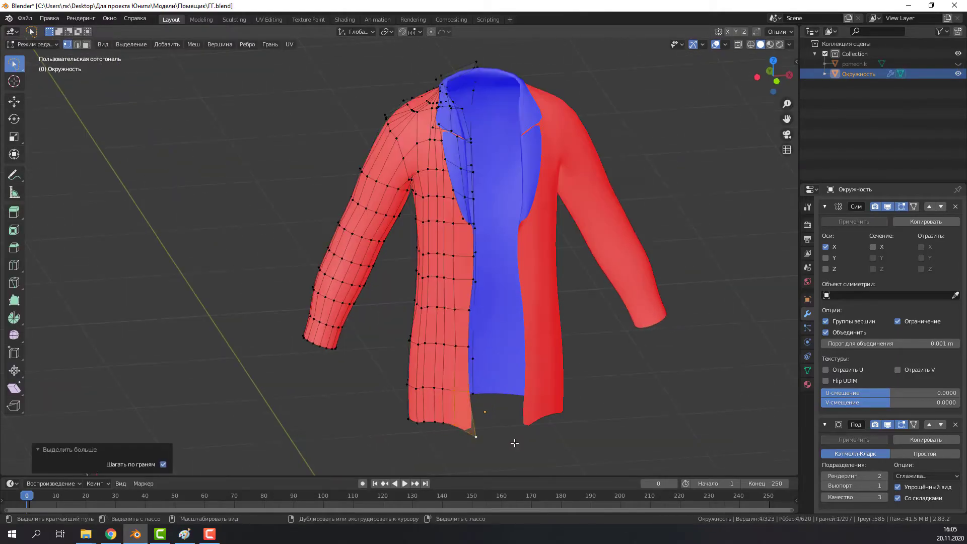
key(3)
middle_drag(479, 437, 470, 278)
scroll(470, 278, up, 2)
scroll(461, 163, up, 2)
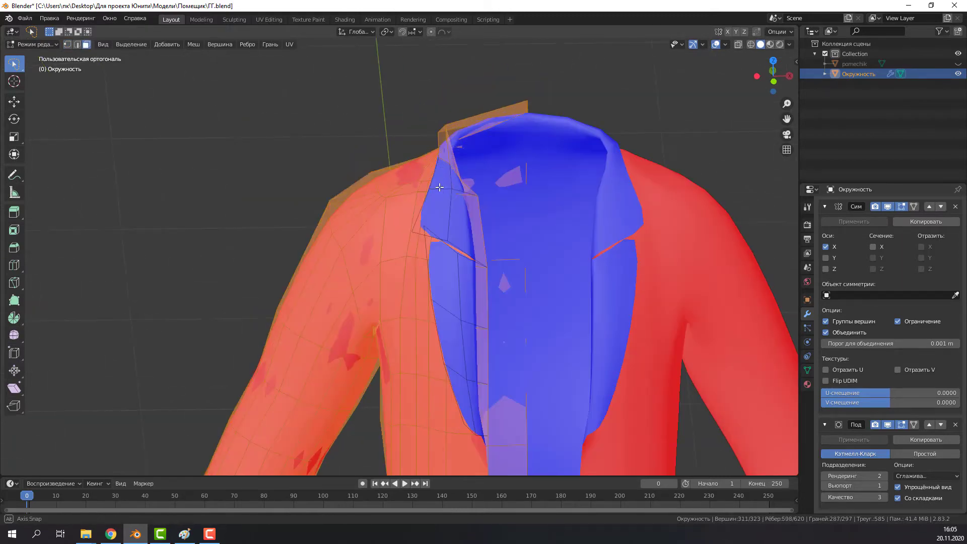
- Inspect the coat's collar and front from several angles, back in Object Mode
mouse_move(460, 163)
middle_down()
mouse_move(423, 163)
mouse_move(462, 143)
mouse_move(499, 204)
mouse_move(312, 248)
mouse_move(385, 406)
middle_up()
scroll(422, 163, up, 2)
scroll(462, 142, down, 5)
right_click(499, 204)
key(Escape)
key(Tab)
scroll(384, 406, down, 2)
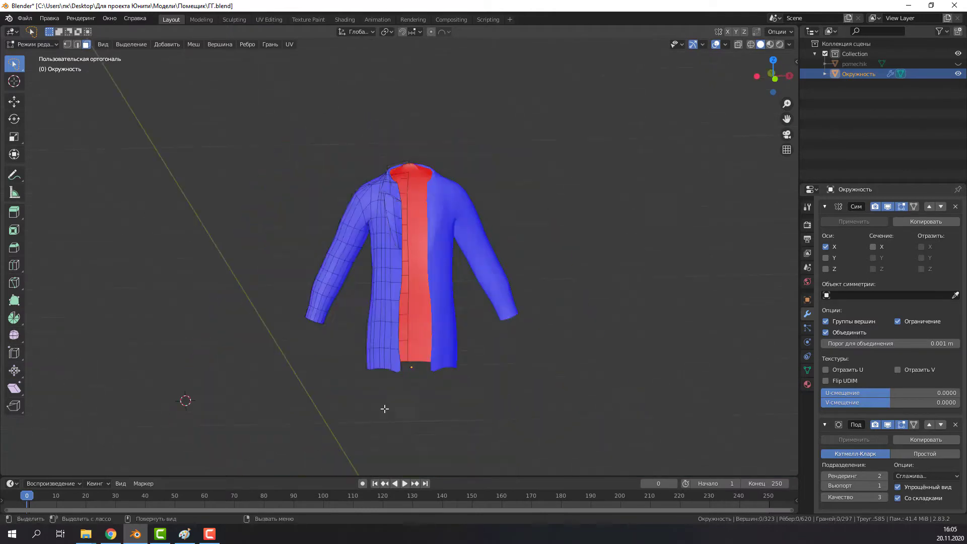
scroll(301, 328, up, 4)
scroll(296, 373, down, 2)
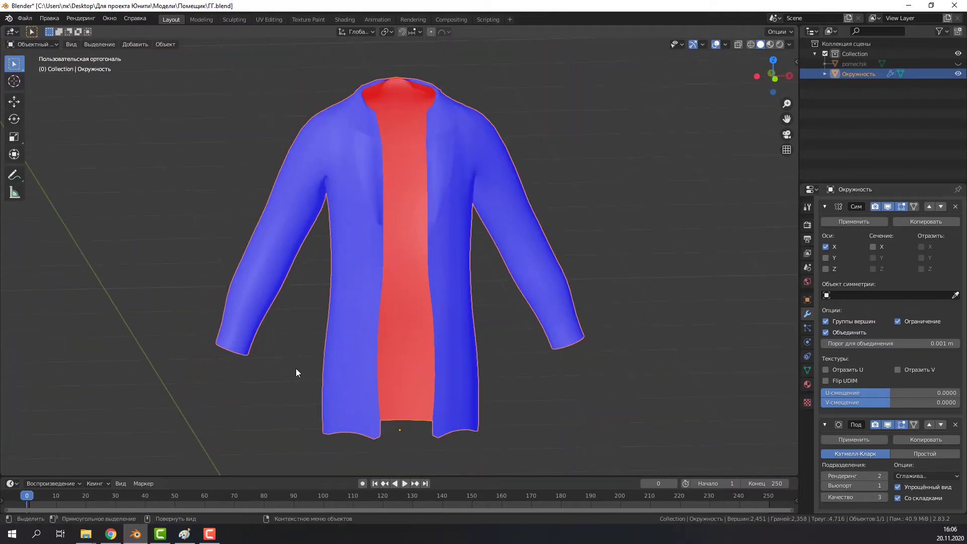
scroll(296, 368, down, 2)
scroll(319, 345, up, 3)
middle_drag(311, 307, 352, 277)
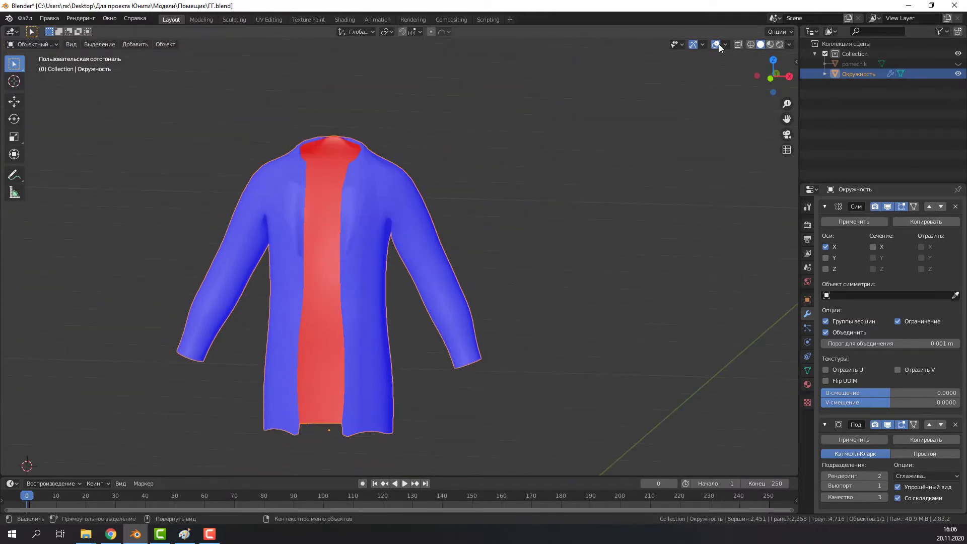
- Save the blend file via File > Save
key(Tab)
key(Tab)
middle_drag(461, 255, 419, 253)
click(25, 18)
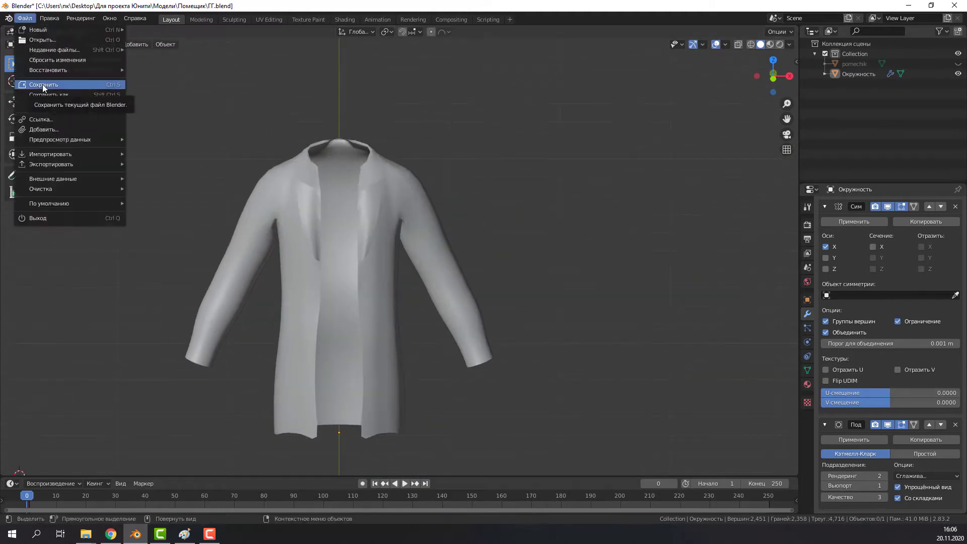
scroll(860, 222, up, 1)
key(Tab)
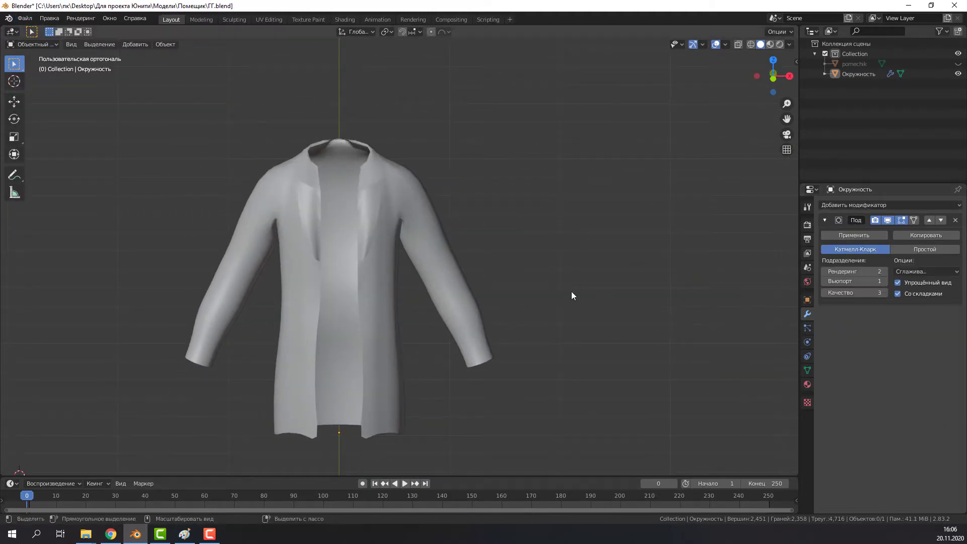
middle_drag(571, 291, 507, 319)
scroll(508, 320, up, 3)
scroll(508, 320, down, 5)
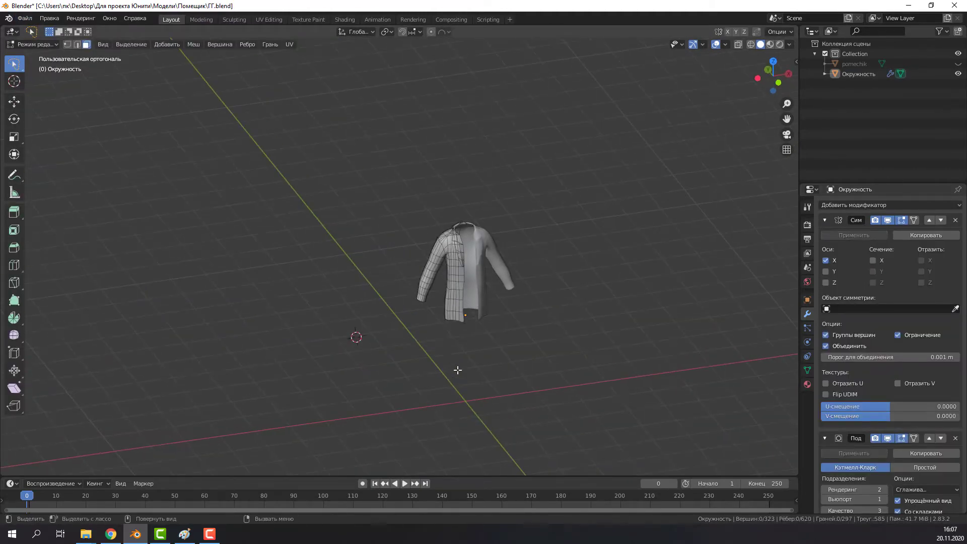
- Resize the circle and move it along the Y axis toward the coat
scroll(355, 344, up, 5)
key(s)
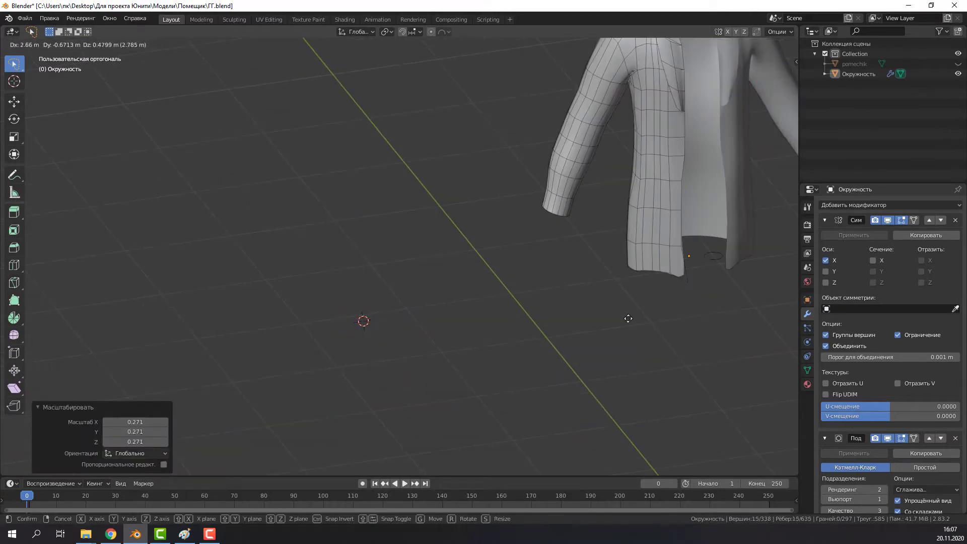
click(628, 318)
scroll(628, 318, down, 3)
middle_drag(438, 314, 402, 243)
scroll(362, 230, up, 3)
key(g)
key(y)
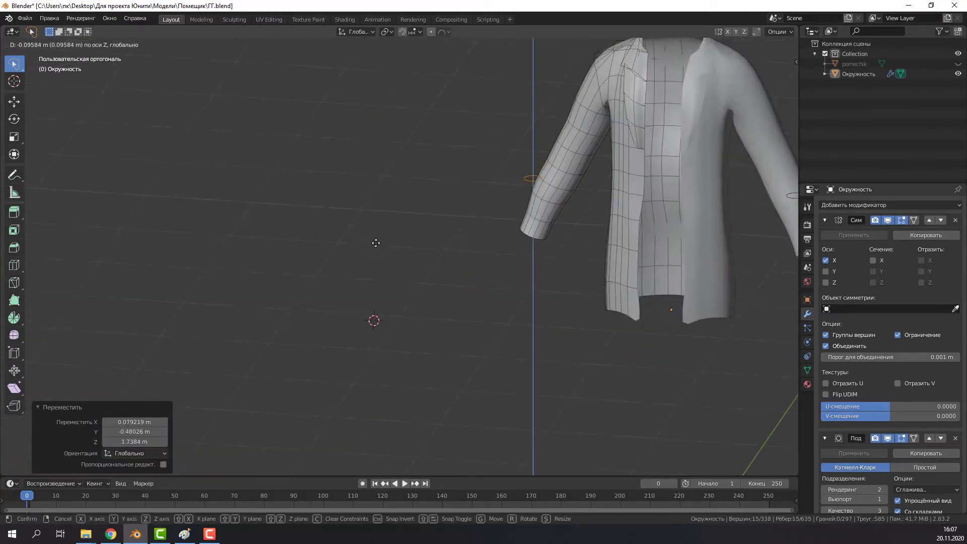
click(376, 242)
- Rotate the circle a quarter turn and shrink it to about half size
key(KP_3)
key(Escape)
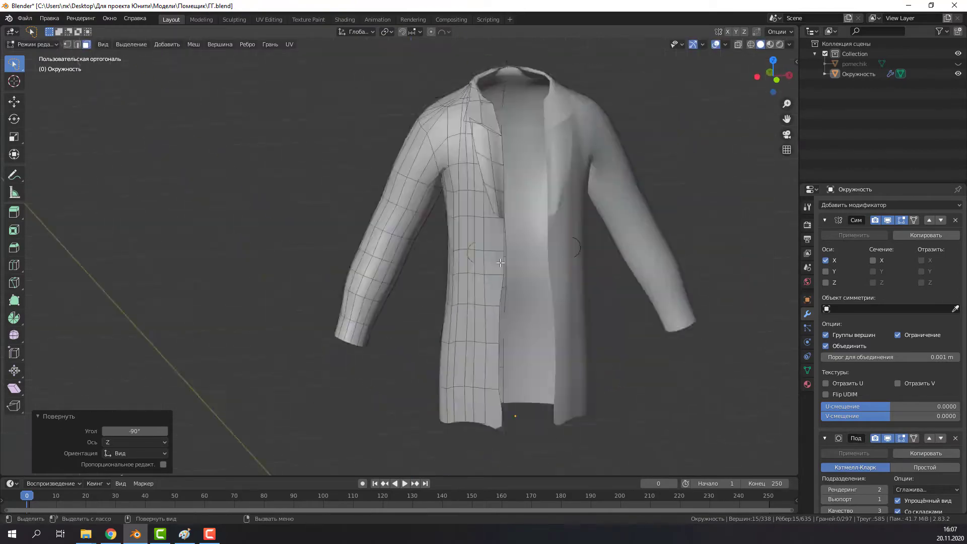
middle_drag(441, 292, 529, 324)
scroll(453, 297, up, 3)
key(ctrl+z)
key(s)
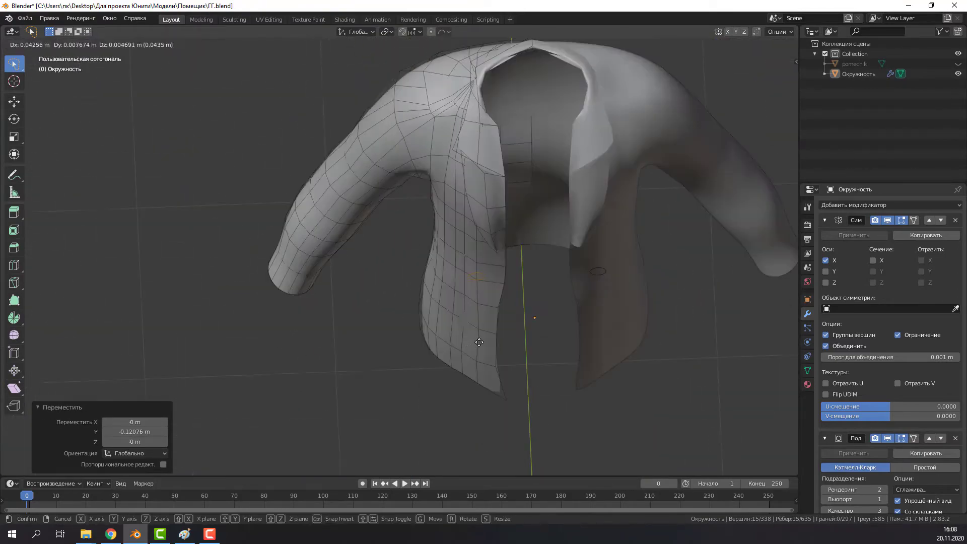
click(471, 249)
scroll(471, 248, up, 4)
scroll(453, 270, down, 2)
middle_drag(454, 270, 448, 268)
- Move the circle next to the coat, checking from side and top views
key(ctrl+KP_3)
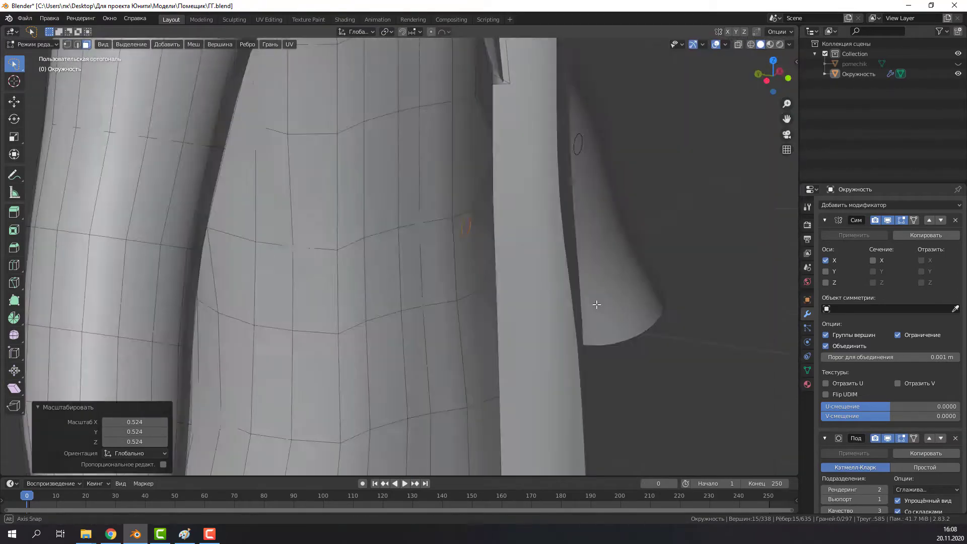
key(g)
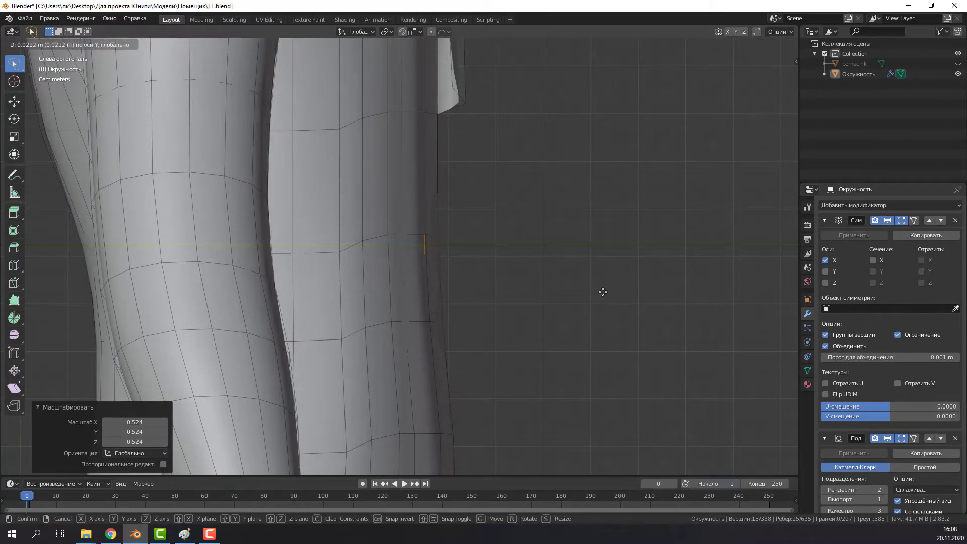
click(603, 292)
mouse_move(603, 292)
middle_down()
mouse_move(586, 312)
mouse_move(517, 335)
mouse_move(626, 322)
middle_up()
click(588, 312)
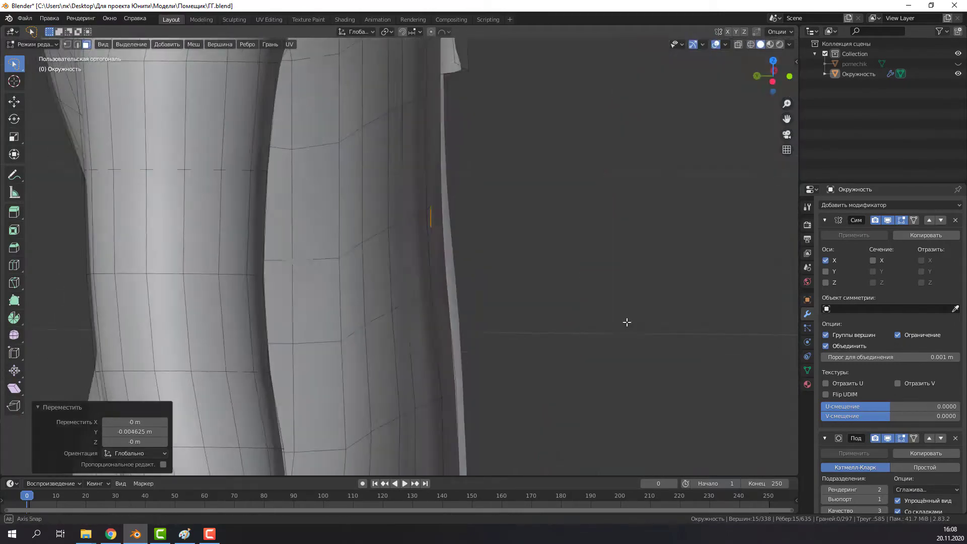
key(KP_7)
key(shift+z)
scroll(517, 349, up, 5)
key(z)
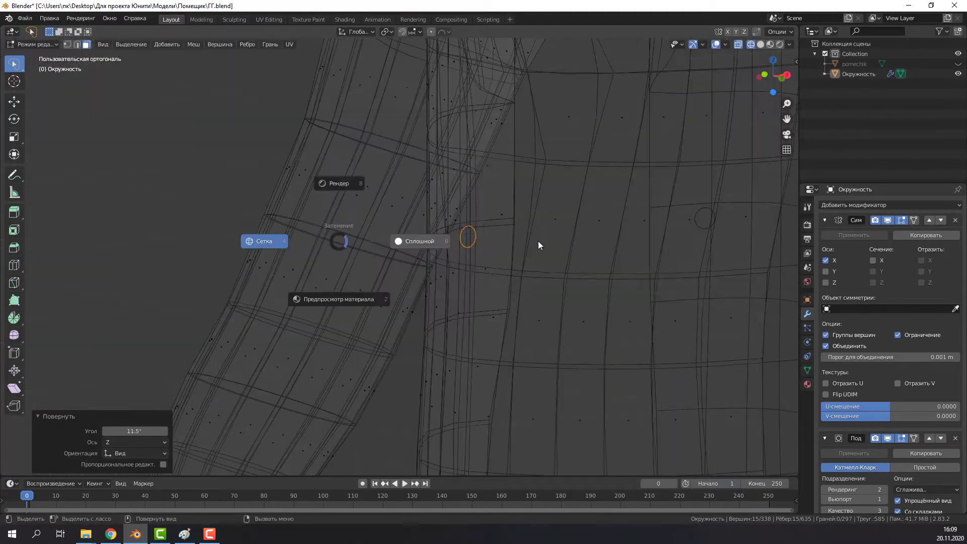
click(538, 254)
mouse_move(622, 341)
middle_down()
mouse_move(442, 313)
mouse_move(469, 318)
mouse_move(410, 335)
mouse_move(535, 339)
mouse_move(492, 389)
mouse_move(493, 404)
mouse_move(597, 380)
mouse_move(449, 287)
mouse_move(424, 342)
mouse_move(548, 375)
mouse_move(435, 326)
middle_up()
- Reposition the circle onto the coat's front panel
key(g)
key(g)
key(Escape)
key(g)
click(285, 351)
scroll(503, 388, down, 3)
scroll(398, 340, up, 3)
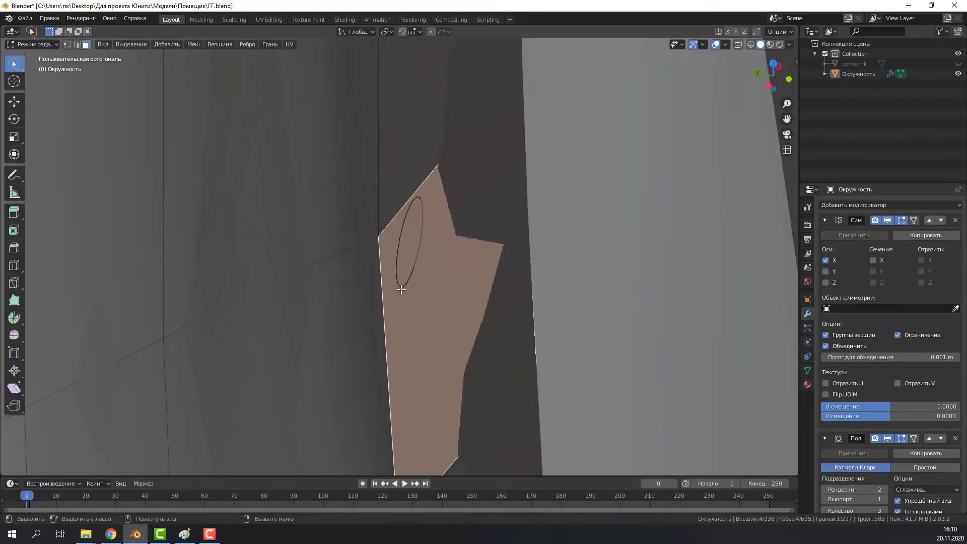
- Extrude the ring, Merge at Center, push the centre along Z, and add a loop cut
key(e)
mouse_move(398, 253)
middle_down()
mouse_move(414, 331)
mouse_move(420, 322)
mouse_move(233, 345)
mouse_move(370, 304)
mouse_move(432, 245)
middle_up()
click(419, 332)
click(400, 340)
key(g)
key(z)
click(249, 343)
click(337, 318)
- Check the button in wireframe from above, then turn on the Face Orientation overlay
alt+shift+click(446, 294)
key(KP_7)
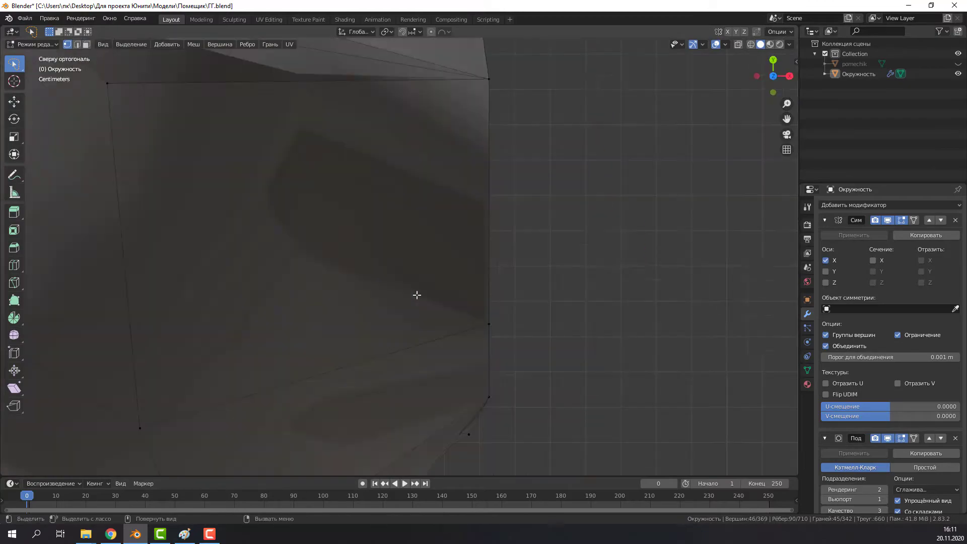
key(shift+z)
scroll(359, 313, down, 3)
middle_drag(352, 352, 344, 341)
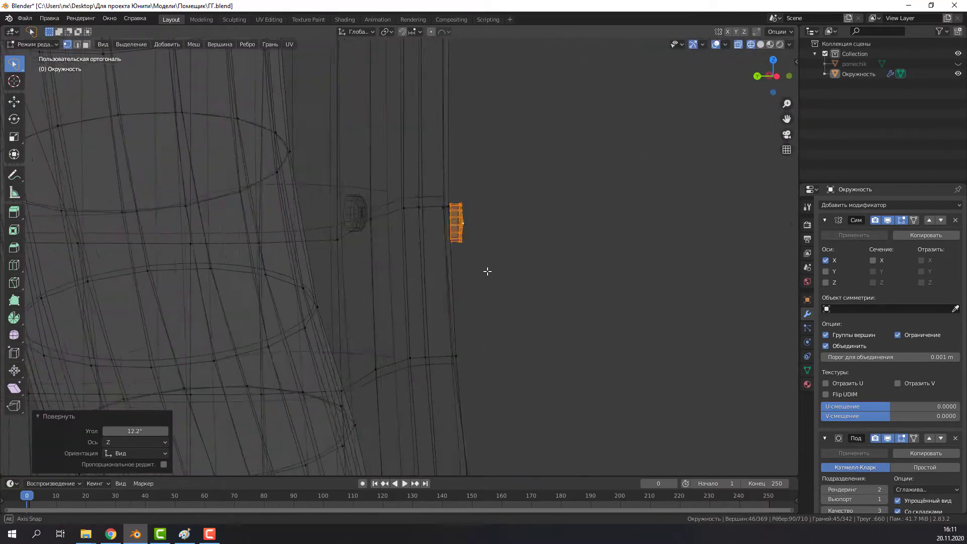
scroll(344, 341, up, 4)
key(shift+z)
click(726, 44)
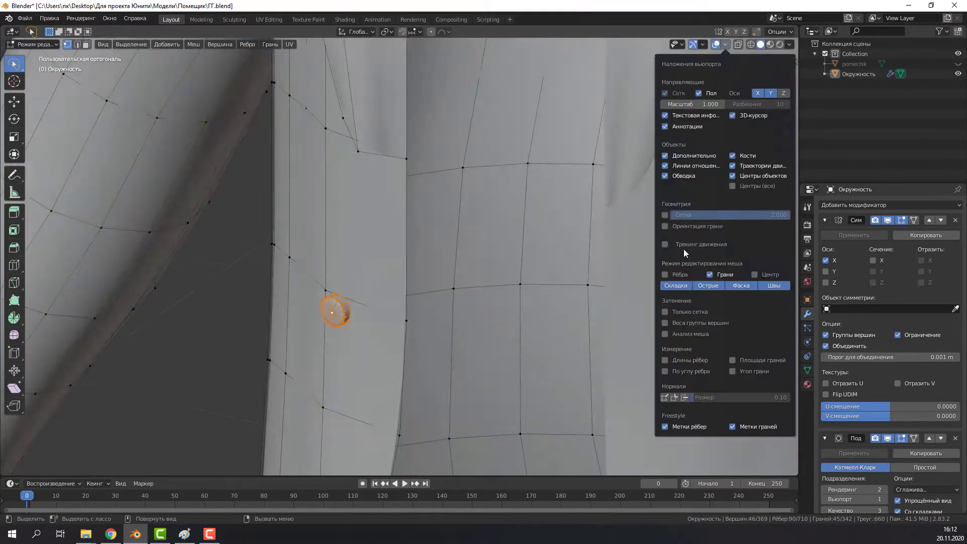
click(687, 253)
middle_drag(324, 320, 353, 323)
scroll(353, 323, down, 5)
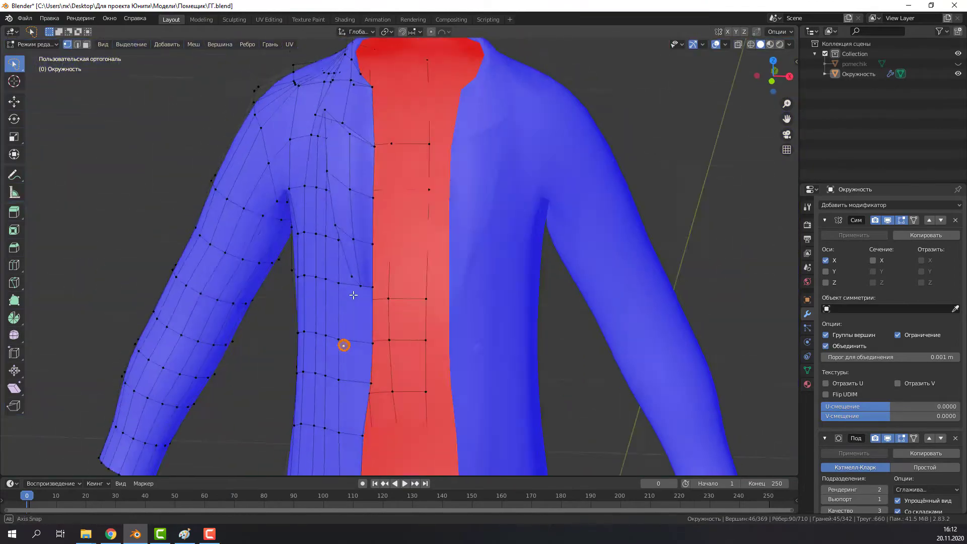
- Turn off the Face Orientation overlay and view the coat front straight on
click(725, 44)
click(687, 253)
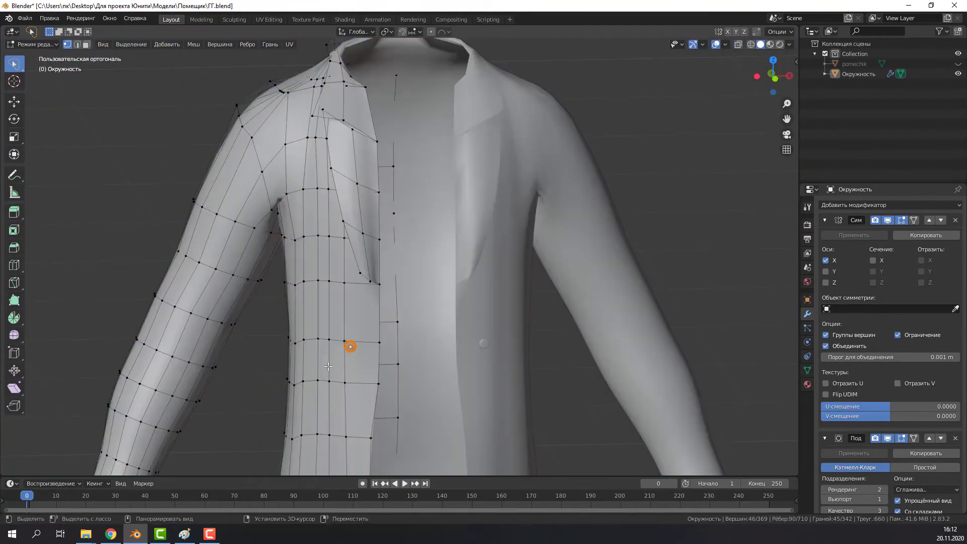
click(331, 320)
middle_drag(331, 320, 367, 402)
key(KP_1)
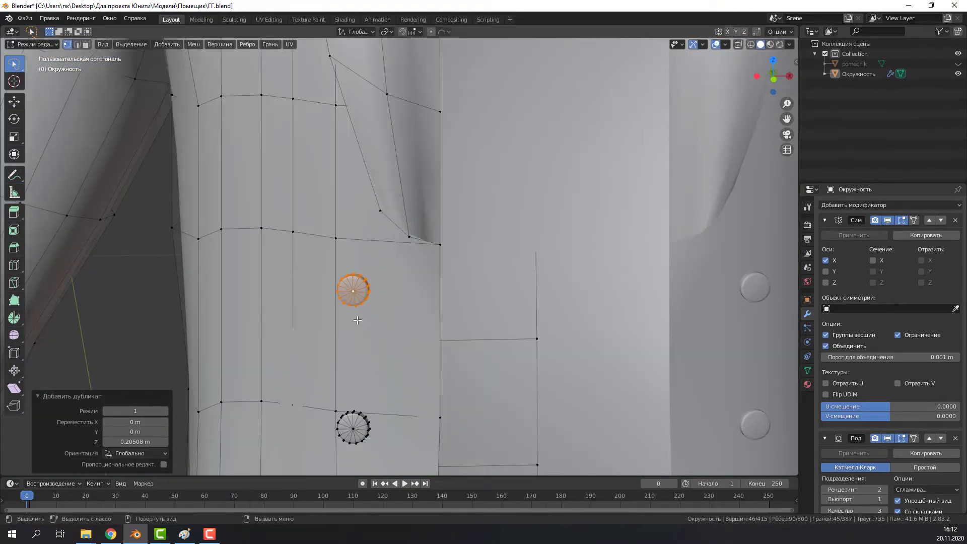
scroll(359, 363, down, 1)
scroll(360, 363, down, 3)
middle_drag(361, 363, 375, 358)
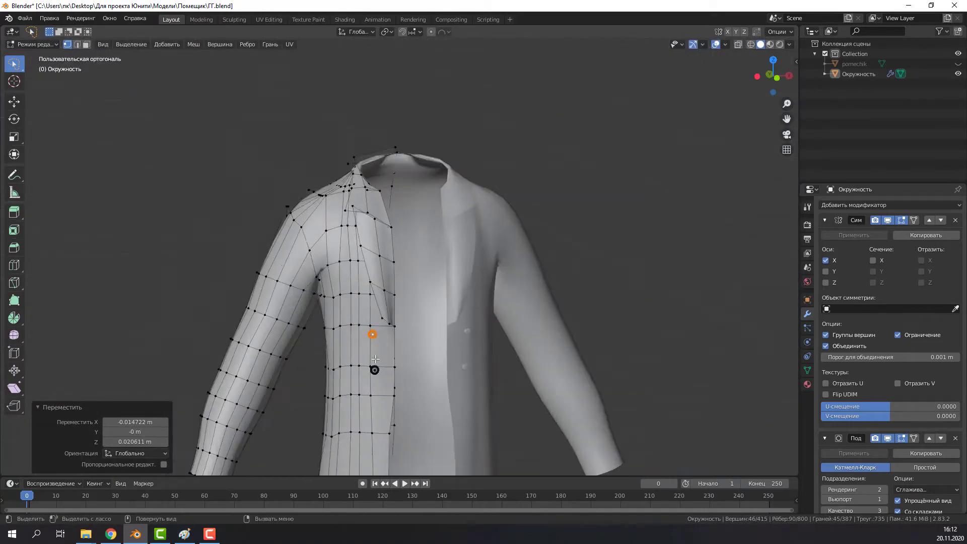
scroll(375, 358, up, 3)
- Duplicate the button higher up the coat front with Shift+D and tilt it slightly
key(shift+d)
click(371, 300)
key(KP_1)
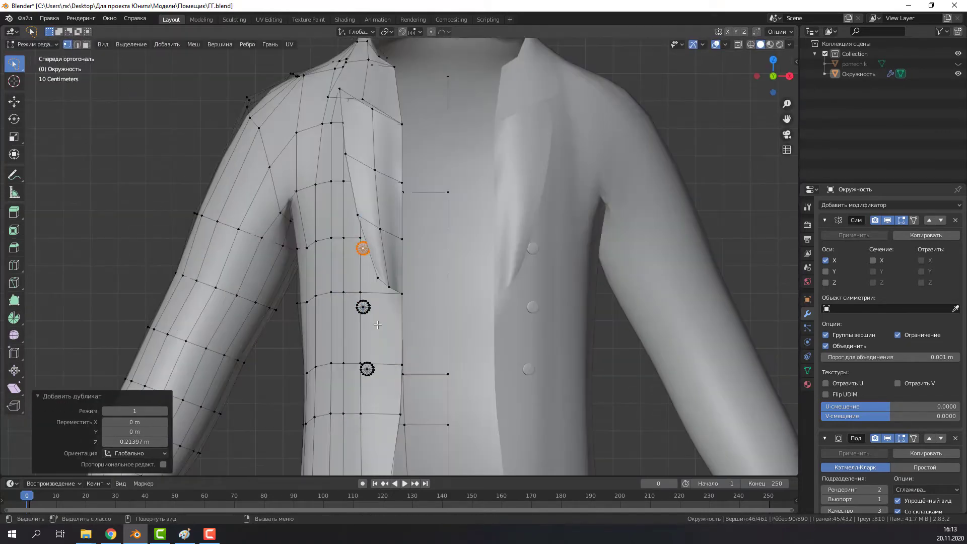
click(366, 324)
mouse_move(366, 324)
middle_down()
mouse_move(492, 425)
mouse_move(457, 326)
mouse_move(341, 345)
mouse_move(583, 273)
mouse_move(479, 292)
mouse_move(474, 393)
mouse_move(529, 430)
mouse_move(529, 371)
mouse_move(562, 278)
mouse_move(570, 362)
mouse_move(406, 373)
mouse_move(524, 301)
mouse_move(384, 377)
middle_up()
key(r)
click(473, 330)
click(584, 273)
- Select the linked button and move it into its final position
key(l)
key(g)
click(528, 371)
key(g)
click(570, 362)
scroll(570, 362, down, 6)
scroll(406, 373, up, 3)
- Return to Object Mode, save with Ctrl+S, and view the body wearing the buttoned coat
key(Tab)
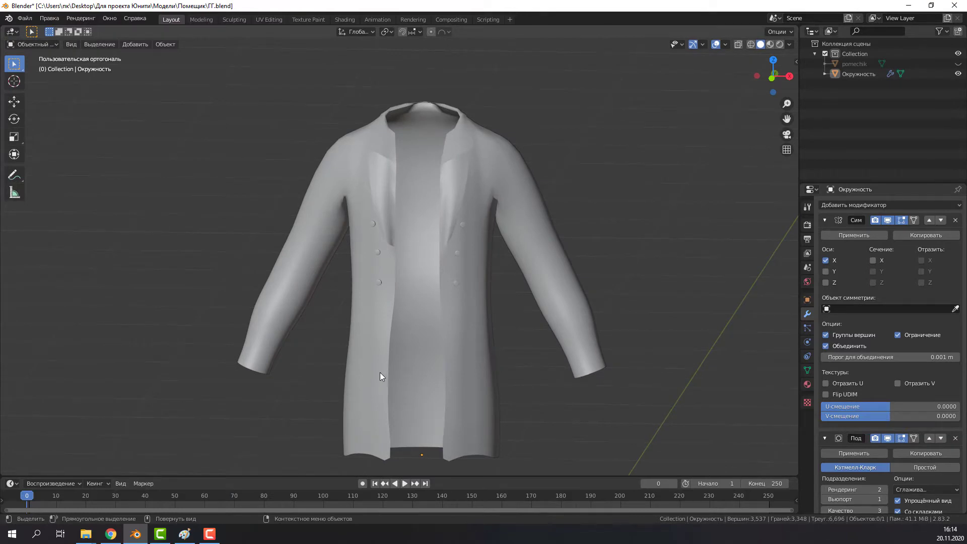
scroll(383, 375, down, 3)
scroll(412, 319, up, 4)
key(ctrl+s)
mouse_move(412, 320)
middle_down()
mouse_move(418, 195)
mouse_move(253, 215)
middle_up()
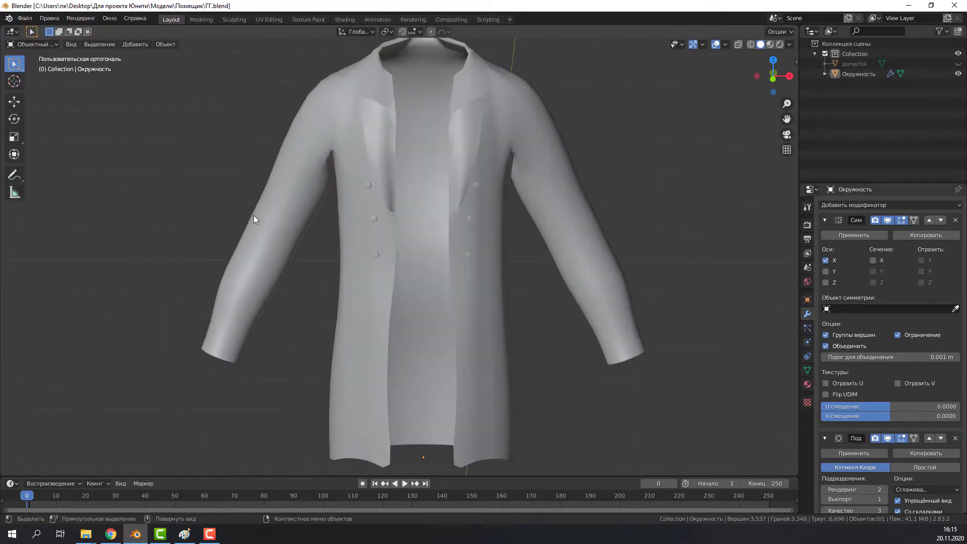
scroll(684, 329, down, 4)
scroll(499, 294, up, 3)
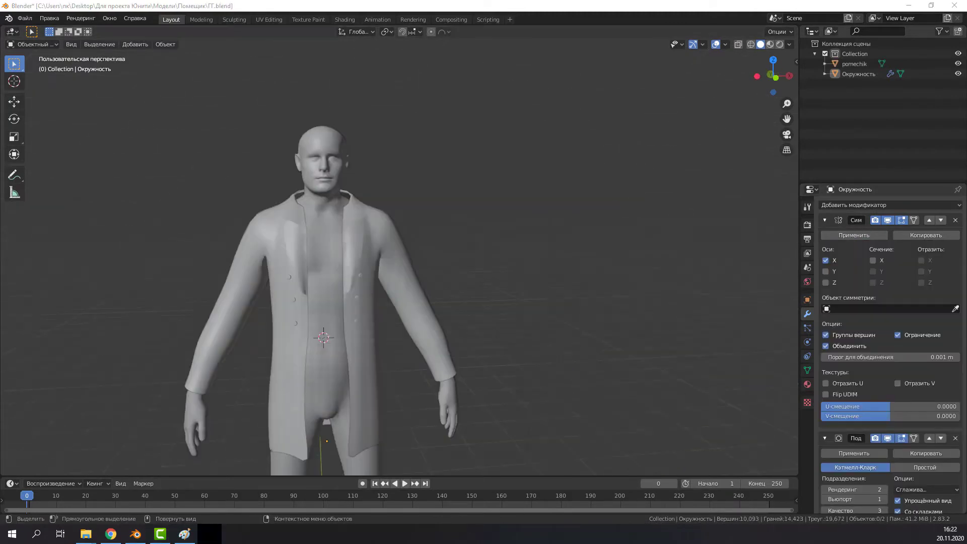
mouse_move(294, 280)
middle_down()
mouse_move(319, 319)
mouse_move(525, 330)
mouse_move(335, 316)
middle_up()
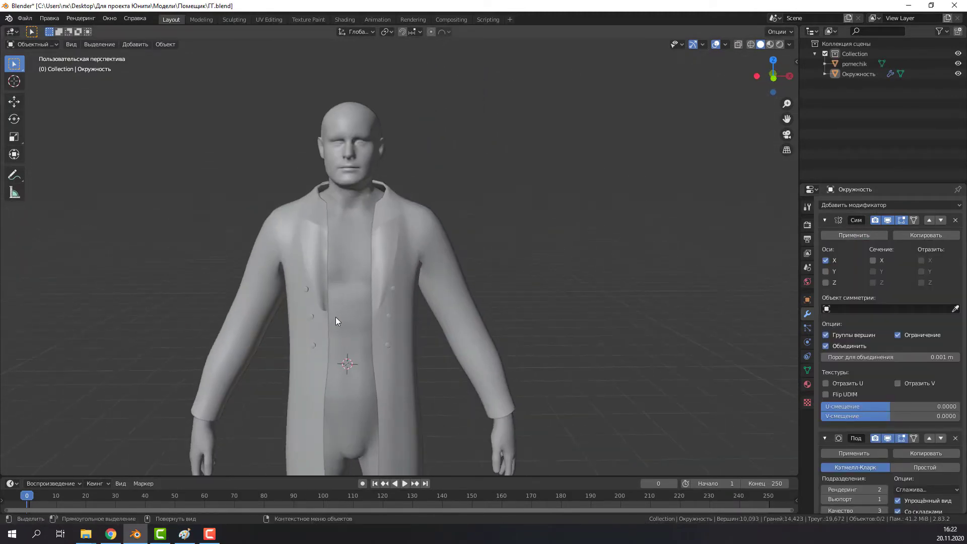
- Add a new plane to the scene beside the character
scroll(350, 315, up, 4)
key(shift+a)
click(396, 315)
scroll(376, 255, down, 4)
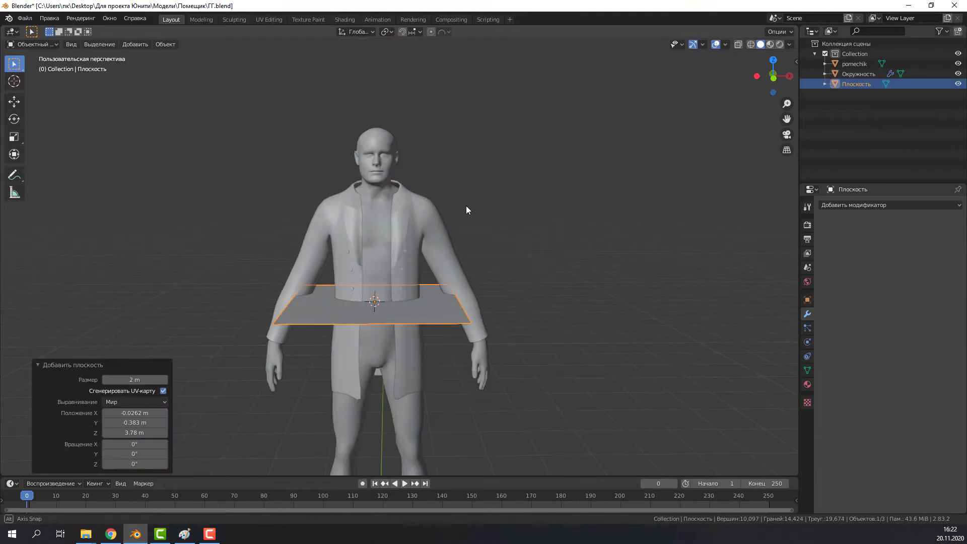
key(KP_3)
key(g)
click(381, 274)
- Move and scale the plane up to chest height, viewed from the front
key(KP_1)
mouse_move(381, 274)
middle_down()
mouse_move(325, 301)
mouse_move(387, 285)
mouse_move(453, 333)
mouse_move(382, 301)
middle_up()
key(s)
click(372, 305)
scroll(355, 305, up, 3)
key(KP_1)
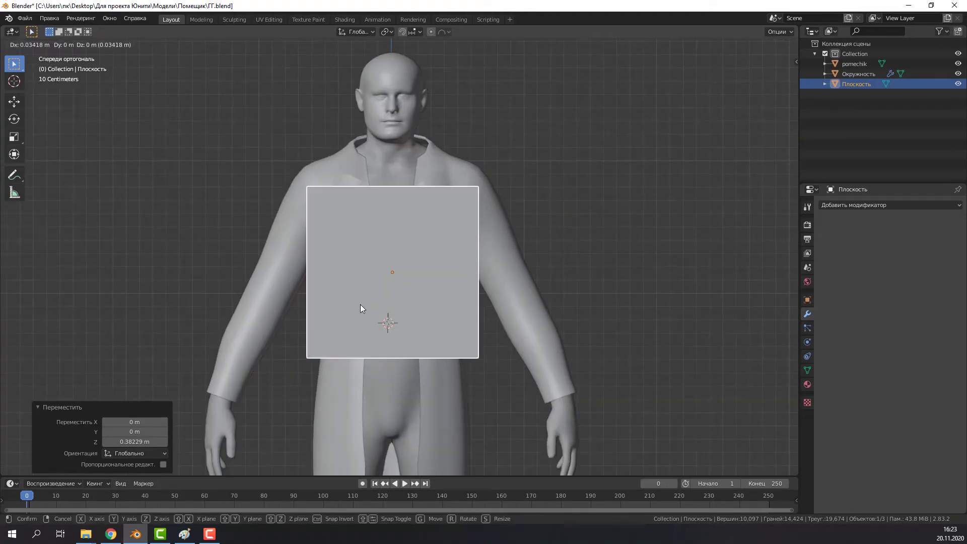
- In Edit Mode, cut the plane down the middle, delete its left half, and add a Mirror modifier
key(Tab)
scroll(361, 304, up, 1)
key(ctrl+r)
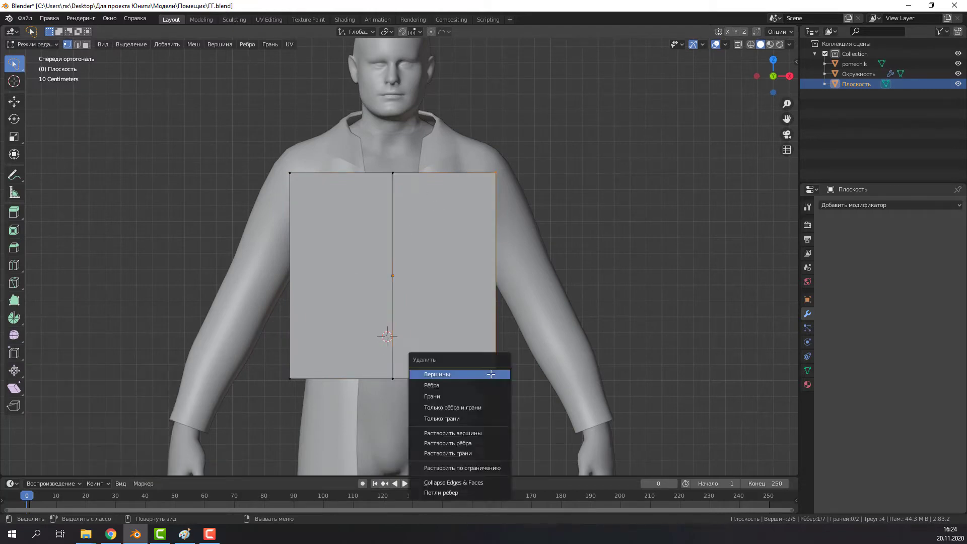
click(491, 374)
click(889, 205)
click(757, 301)
middle_drag(383, 312, 327, 315)
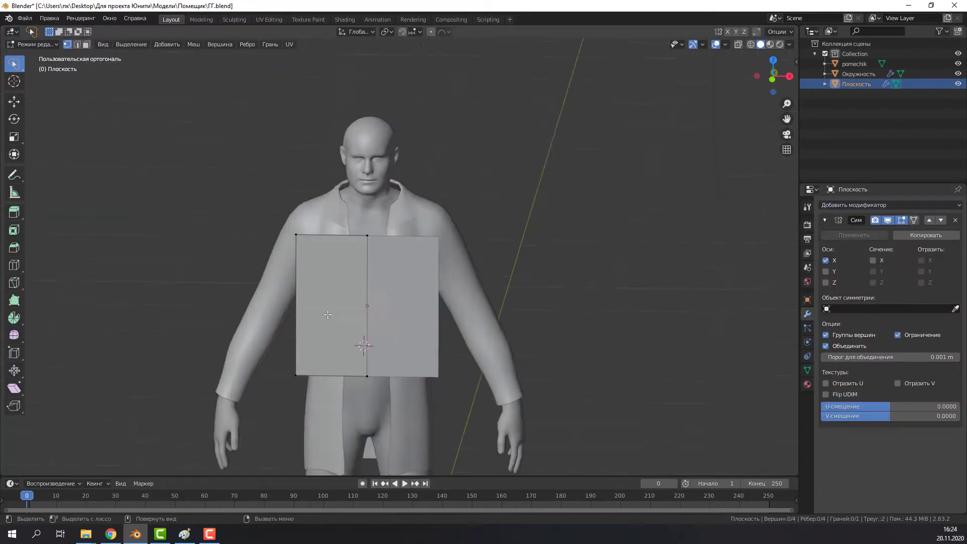
scroll(328, 315, up, 2)
- Add centred vertical edge loops across the mirrored half-plane
key(ctrl+r)
click(322, 291)
right_click(322, 291)
click(284, 248)
mouse_move(284, 248)
middle_down()
mouse_move(438, 384)
mouse_move(373, 332)
middle_up()
key(ctrl+r)
click(333, 312)
right_click(332, 312)
scroll(355, 294, up, 2)
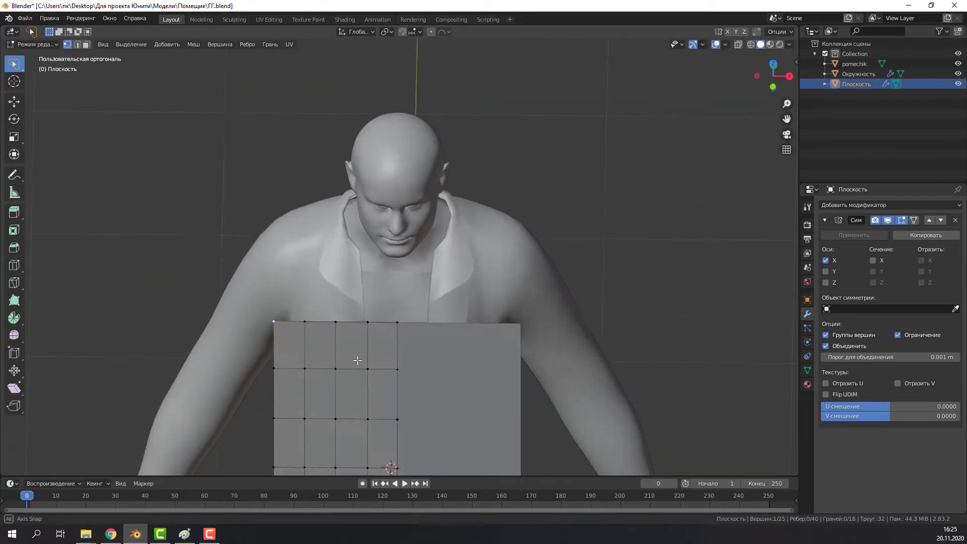
mouse_move(355, 295)
middle_down()
mouse_move(308, 320)
mouse_move(649, 176)
middle_up()
- Bend the edge loops around the torso and reposition a vertex
key(g)
click(308, 321)
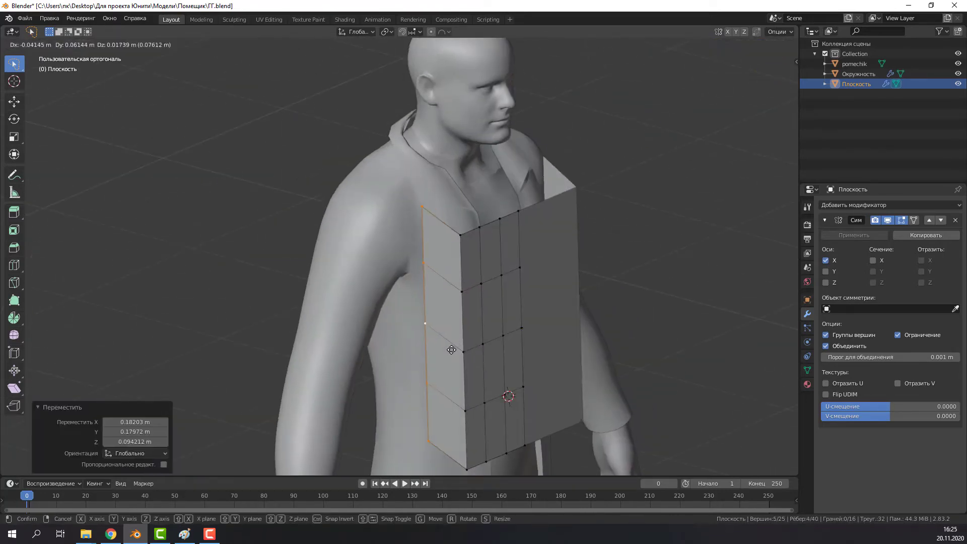
alt+click(463, 320)
middle_drag(463, 320, 401, 356)
key(g)
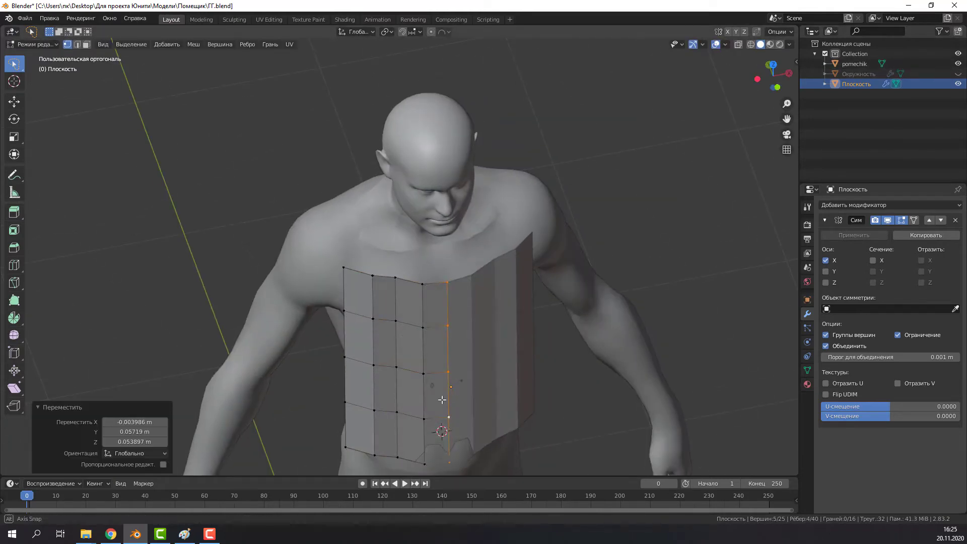
mouse_move(442, 399)
middle_down()
mouse_move(413, 390)
mouse_move(418, 181)
mouse_move(372, 167)
mouse_move(505, 281)
middle_up()
click(413, 390)
key(g)
click(407, 365)
- Shape the V-neckline by moving neck vertices and filling a corner face
scroll(377, 172, up, 3)
ctrl+click(398, 141)
key(g)
click(377, 172)
key(f)
scroll(377, 172, down, 3)
scroll(371, 162, up, 3)
click(371, 162)
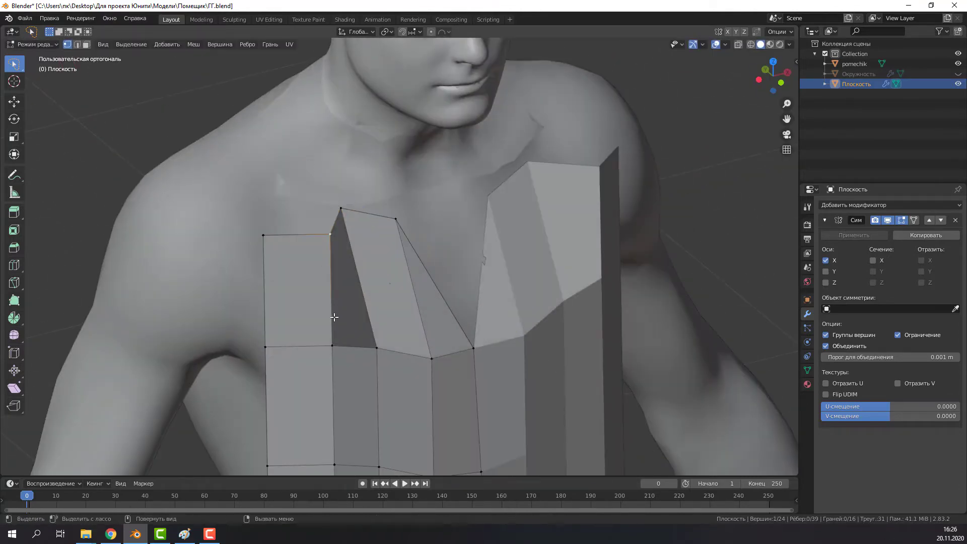
mouse_move(334, 317)
middle_down()
mouse_move(503, 388)
mouse_move(308, 241)
mouse_move(353, 297)
mouse_move(383, 282)
middle_up()
- Nudge an edge vertex and add a Subdivision Surface modifier to the chest panel
click(352, 297)
key(g)
click(356, 307)
click(889, 205)
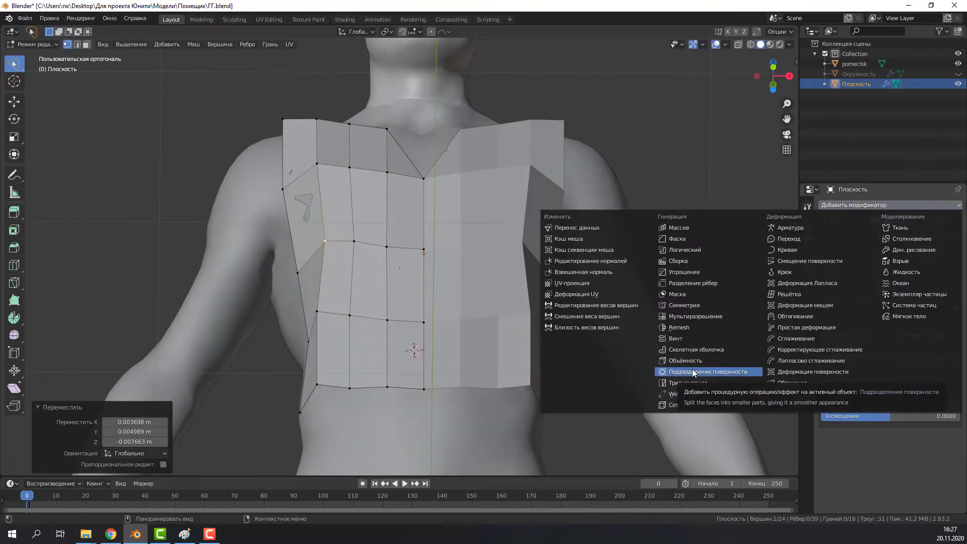
click(697, 387)
mouse_move(700, 367)
middle_down()
mouse_move(358, 216)
mouse_move(368, 262)
mouse_move(374, 192)
mouse_move(284, 138)
mouse_move(408, 181)
mouse_move(379, 272)
mouse_move(319, 322)
middle_up()
- Add an edge loop across the panel and reposition its vertices
click(385, 289)
key(g)
click(388, 287)
key(ctrl+r)
click(374, 191)
click(284, 138)
click(378, 284)
click(384, 323)
mouse_move(383, 322)
middle_down()
mouse_move(390, 244)
mouse_move(414, 441)
mouse_move(483, 373)
mouse_move(344, 330)
middle_up()
scroll(398, 262, down, 4)
scroll(398, 262, up, 6)
- Push panel vertices in depth along Y to fit the torso
key(g)
key(y)
click(504, 368)
key(g)
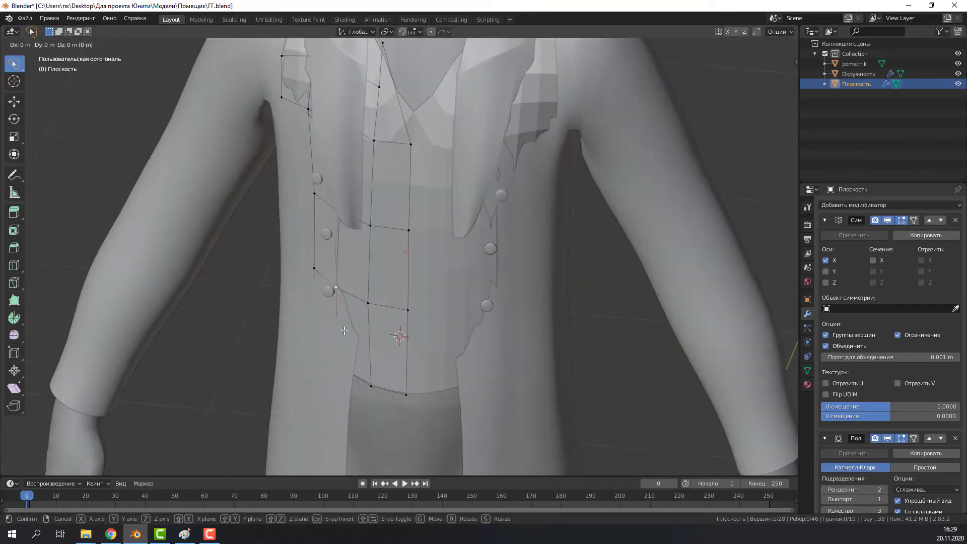
click(388, 273)
middle_drag(387, 273, 364, 216)
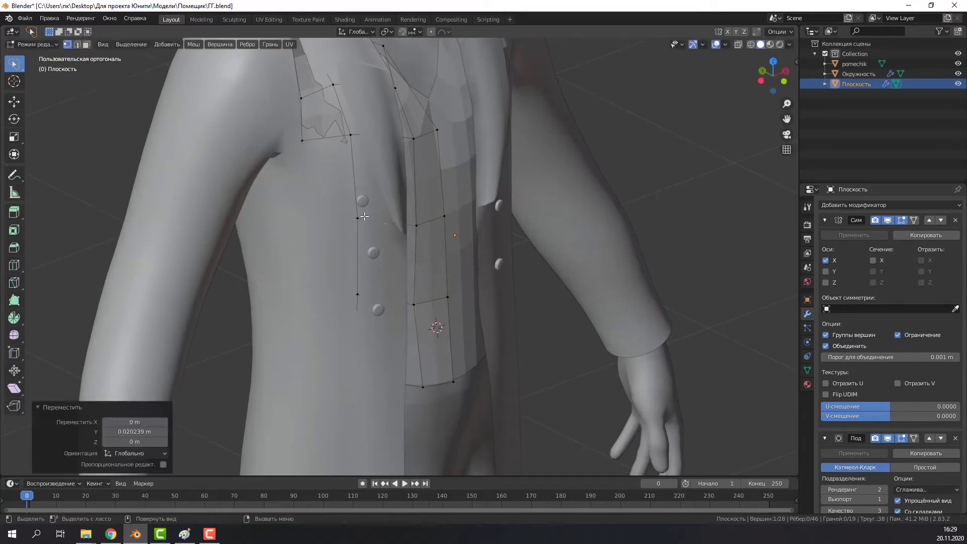
click(427, 336)
middle_drag(427, 337, 355, 327)
scroll(356, 327, down, 3)
scroll(355, 327, up, 4)
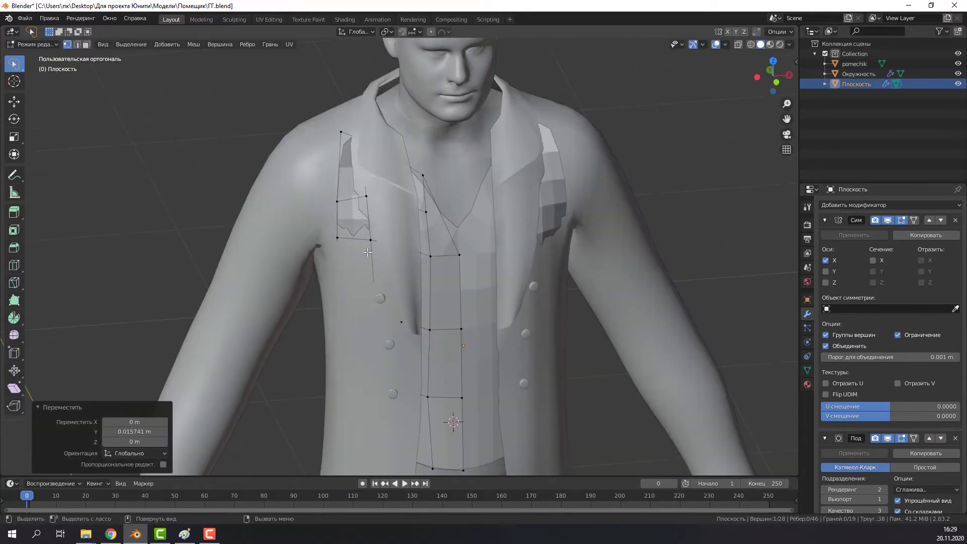
scroll(356, 327, down, 1)
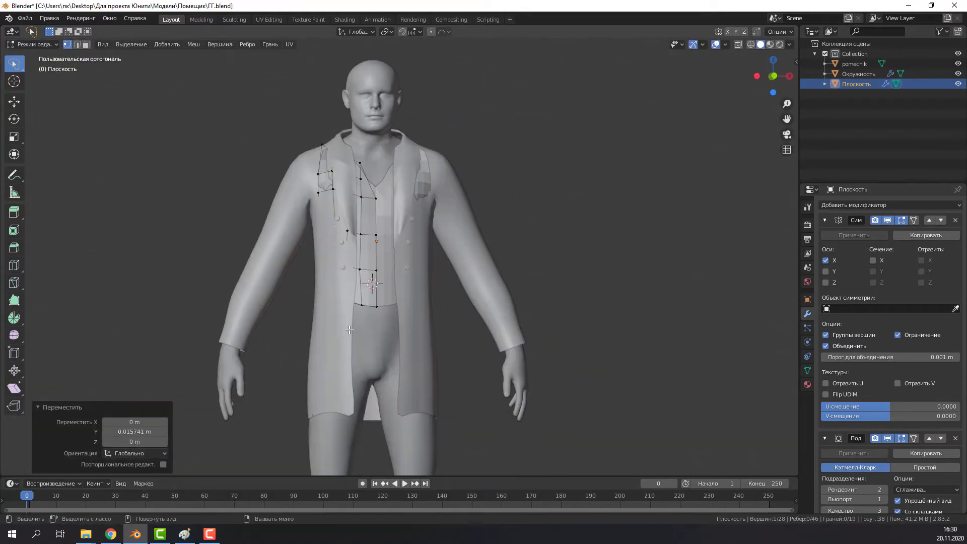
scroll(350, 329, up, 4)
- Extend the panel's bottom edge downward and push vertices inward along Y
click(355, 340)
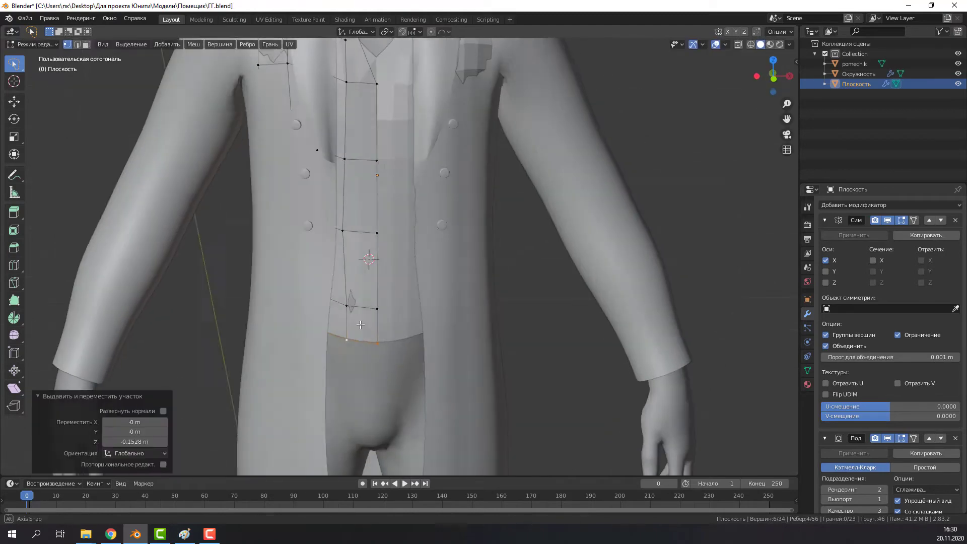
scroll(355, 340, down, 2)
middle_drag(354, 340, 369, 270)
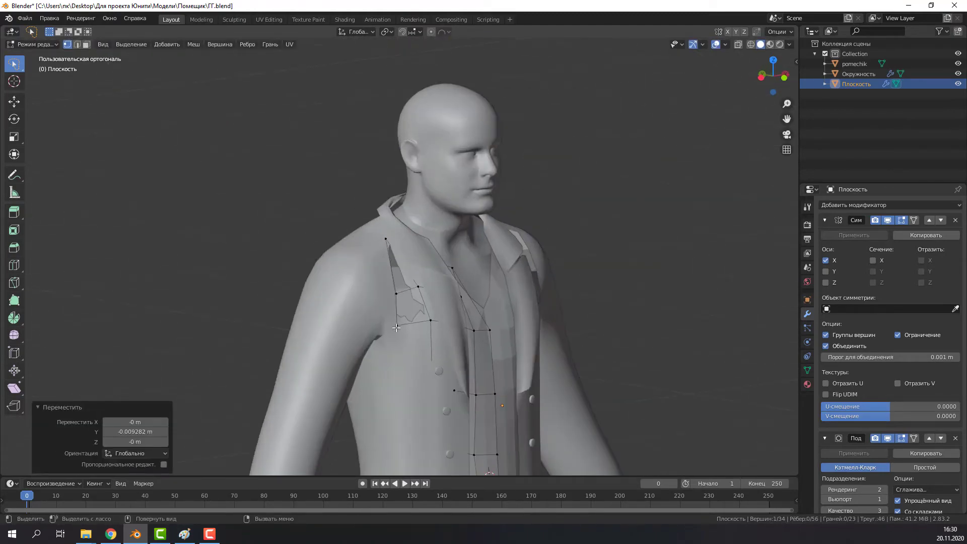
click(483, 299)
mouse_move(483, 299)
middle_down()
mouse_move(453, 303)
mouse_move(485, 305)
mouse_move(453, 312)
mouse_move(446, 331)
mouse_move(468, 322)
mouse_move(311, 339)
mouse_move(333, 327)
mouse_move(318, 316)
mouse_move(370, 151)
middle_up()
key(g)
key(g)
click(494, 320)
scroll(453, 312, up, 2)
- Push the collar vertex in depth along Y and check the collar from above
key(g)
key(y)
click(445, 331)
scroll(469, 322, down, 2)
scroll(492, 327, down, 3)
scroll(493, 326, up, 6)
scroll(318, 316, up, 5)
key(g)
key(y)
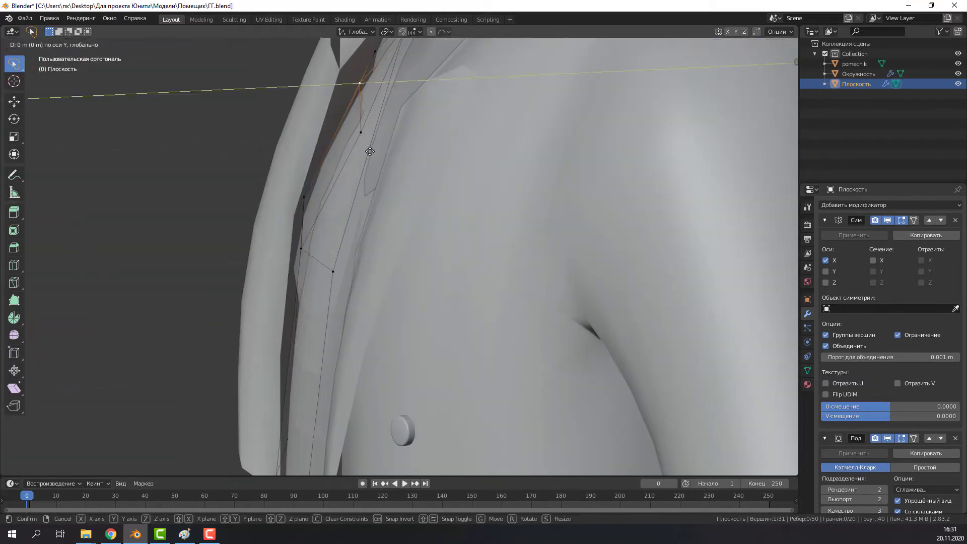
click(360, 207)
scroll(360, 207, down, 4)
middle_drag(360, 208, 373, 302)
scroll(373, 353, up, 5)
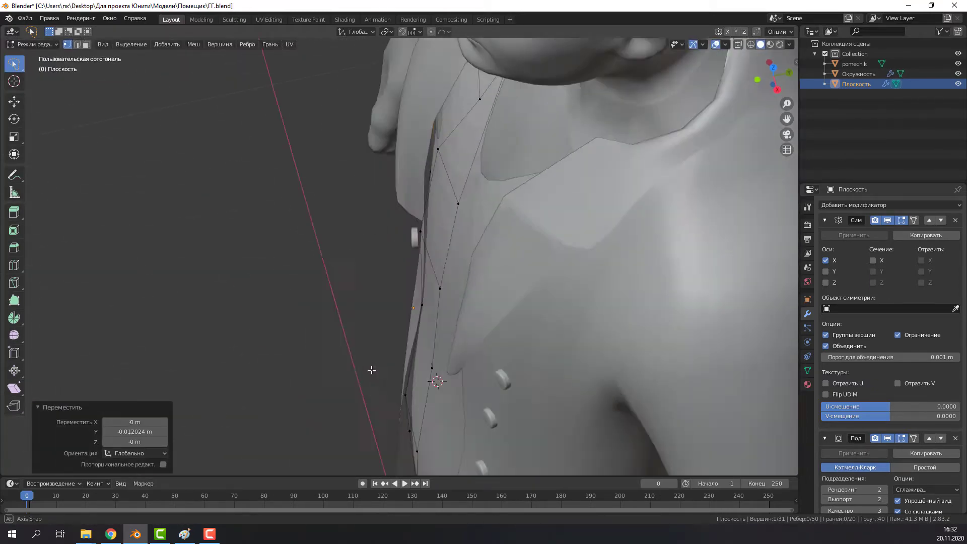
mouse_move(371, 369)
middle_down()
mouse_move(385, 241)
mouse_move(494, 197)
mouse_move(393, 181)
mouse_move(403, 212)
middle_up()
scroll(385, 241, down, 5)
scroll(383, 168, up, 2)
scroll(383, 168, down, 2)
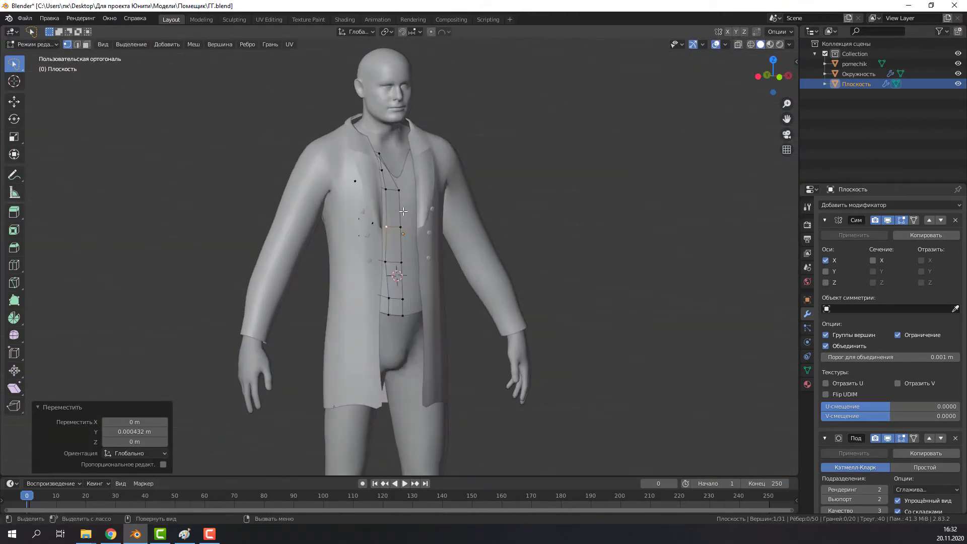
scroll(391, 274, up, 2)
mouse_move(393, 292)
middle_down()
mouse_move(383, 240)
mouse_move(388, 249)
middle_up()
- Shift a vest vertex sideways and add a vertical loop cut at factor 0.493
key(Tab)
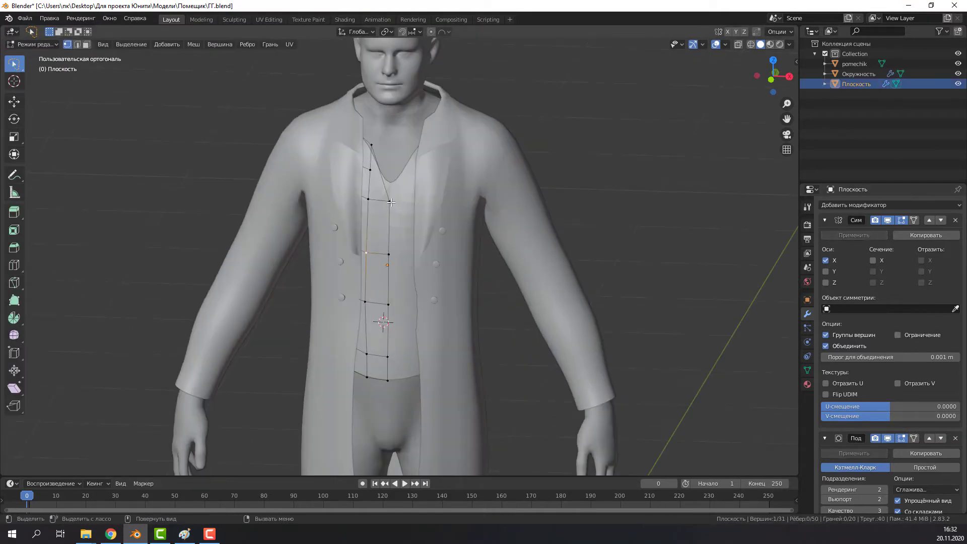
click(395, 375)
scroll(383, 262, down, 3)
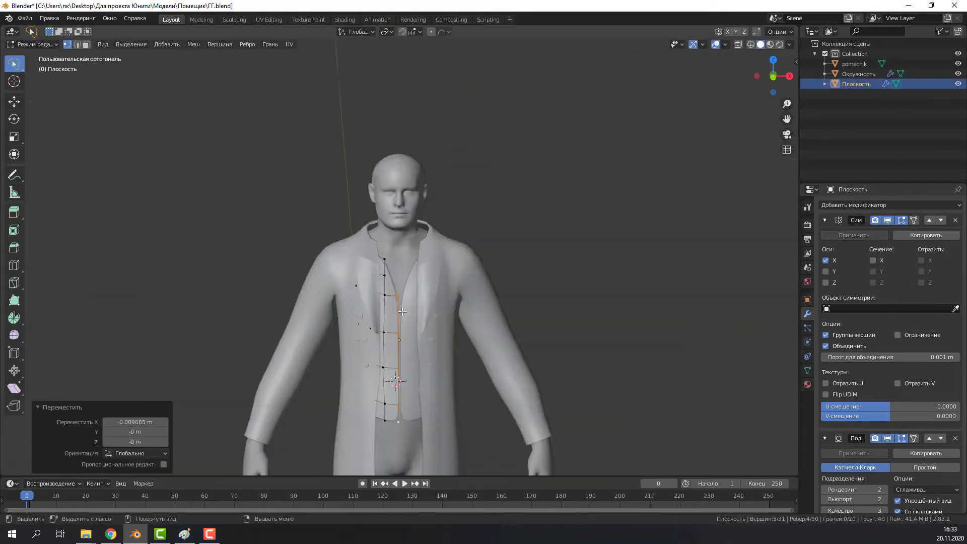
scroll(369, 263, up, 4)
key(ctrl+r)
click(377, 250)
scroll(382, 261, down, 3)
- Move the selected vest vertices and return to Object Mode
scroll(388, 282, up, 2)
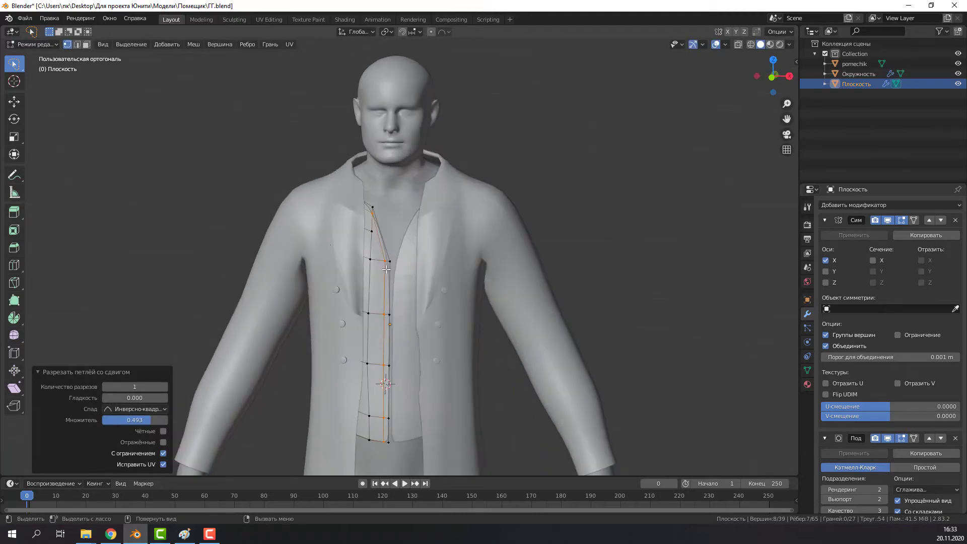
scroll(398, 302, up, 2)
key(g)
click(405, 305)
middle_drag(406, 305, 475, 282)
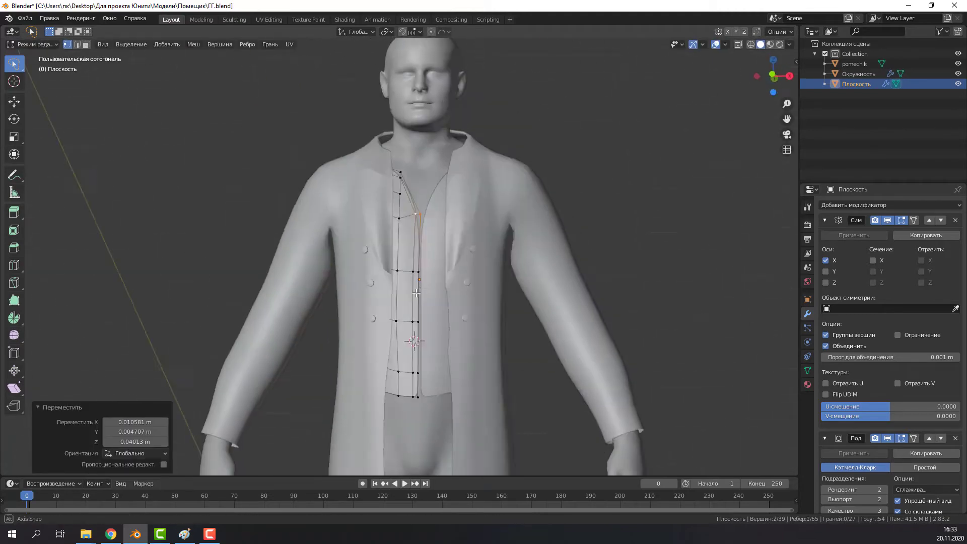
key(Tab)
key(Tab)
- Select the vertices along the vest front's centre seam from a top-down view
scroll(554, 284, up, 3)
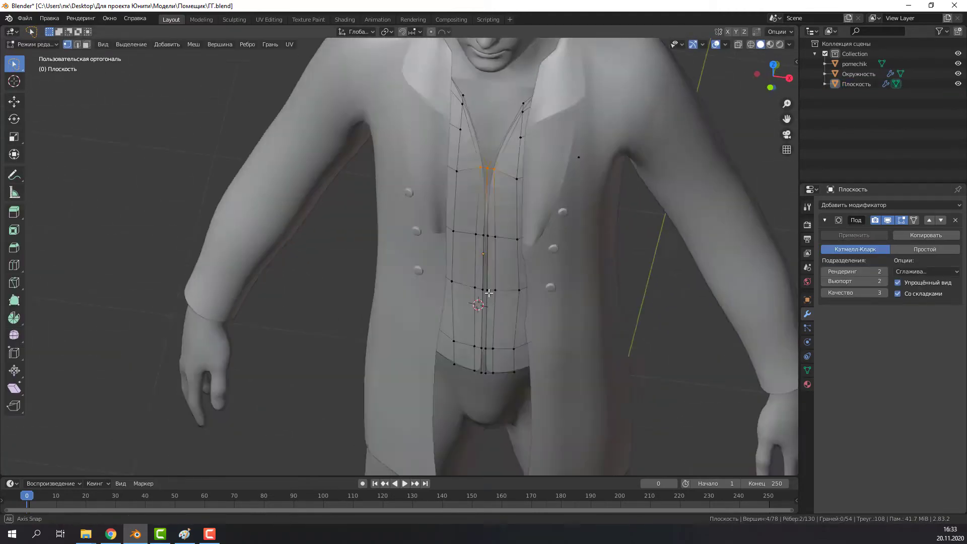
scroll(454, 211, up, 3)
scroll(485, 234, up, 2)
scroll(485, 234, down, 5)
ctrl+click(481, 353)
middle_drag(481, 353, 480, 236)
- Shift the centre seam vertices sideways along X and push them in depth along Y
scroll(481, 235, up, 3)
key(g)
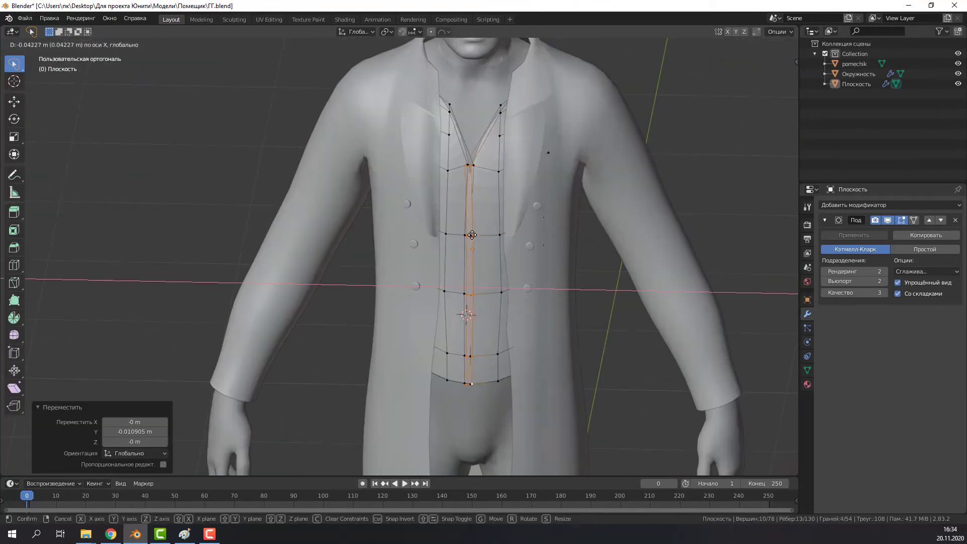
click(472, 235)
scroll(472, 235, down, 3)
scroll(478, 296, up, 3)
click(477, 296)
middle_drag(477, 296, 442, 332)
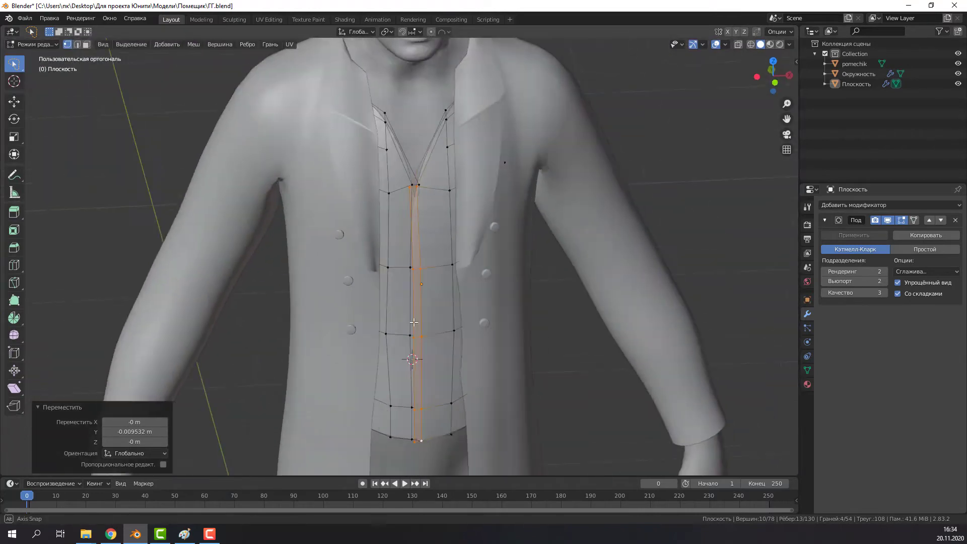
scroll(441, 332, up, 2)
- Slide a new edge loop along the centre seam and leave Edit Mode
key(g)
key(g)
click(441, 332)
scroll(442, 332, down, 2)
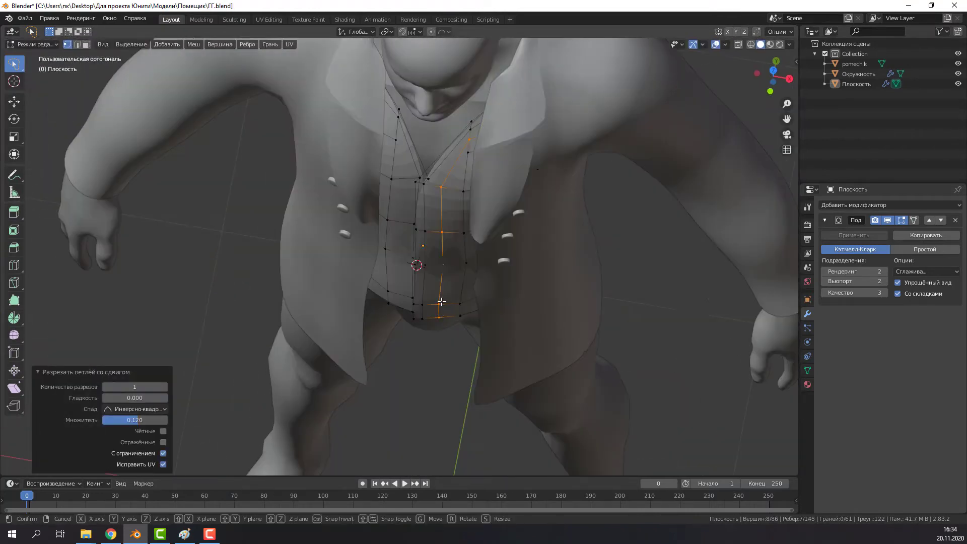
scroll(441, 332, down, 3)
key(Tab)
- Re-check the 86-vertex vest panel from a side view, then return to Object Mode
scroll(404, 318, up, 4)
mouse_move(404, 317)
middle_down()
mouse_move(523, 296)
mouse_move(459, 318)
mouse_move(524, 259)
mouse_move(374, 288)
mouse_move(393, 269)
mouse_move(319, 371)
middle_up()
key(Tab)
scroll(458, 318, up, 2)
scroll(458, 319, down, 1)
scroll(374, 288, down, 4)
scroll(374, 288, up, 4)
scroll(393, 268, down, 4)
key(Tab)
scroll(319, 372, up, 4)
scroll(366, 350, down, 4)
scroll(326, 344, up, 4)
scroll(326, 344, down, 4)
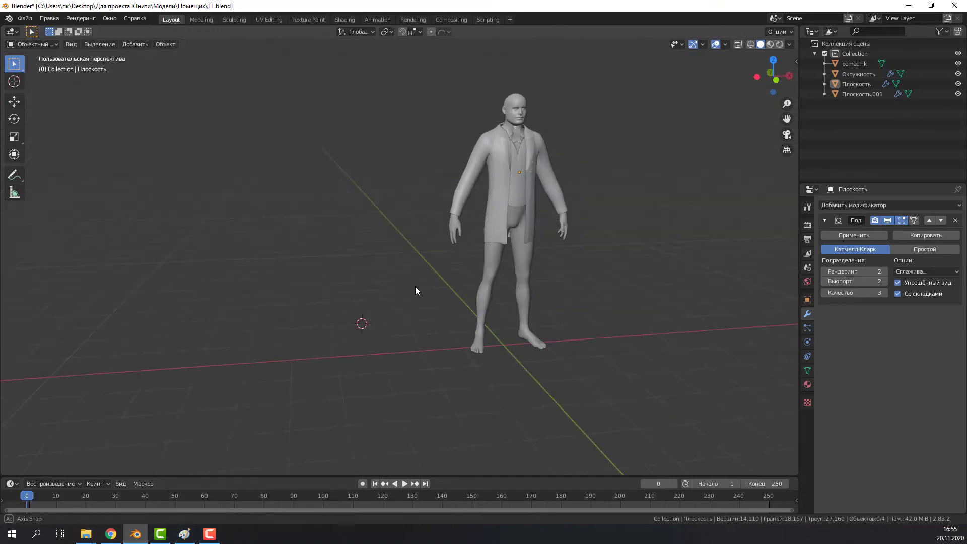
scroll(415, 286, up, 4)
key(shift+a)
- Add a new plane and taper its bottom edge into a trapezoid in top view
click(443, 315)
key(Tab)
key(KP_7)
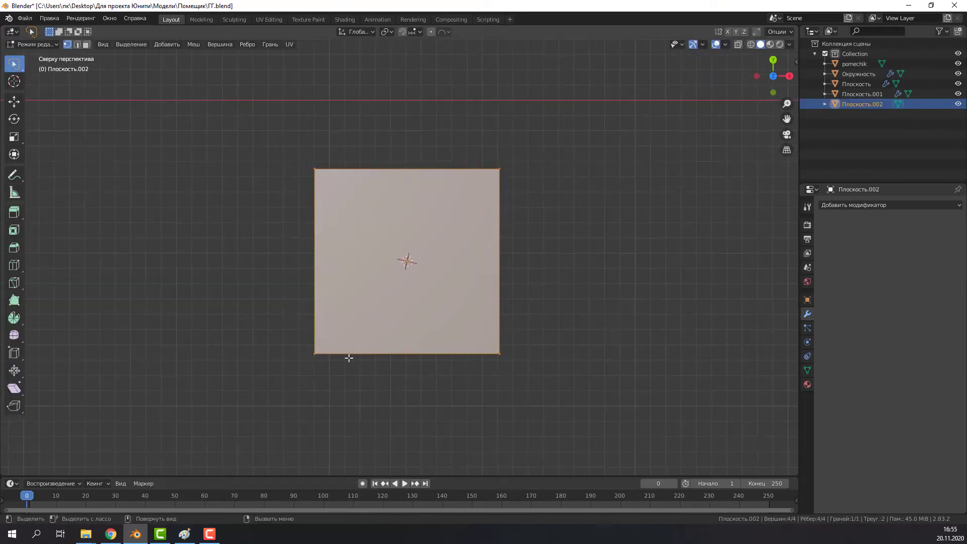
click(348, 354)
key(s)
click(366, 365)
- Extrude the plane's top edge upward and scale it to lengthen the sole outline
shift+scroll(344, 239, up, 3)
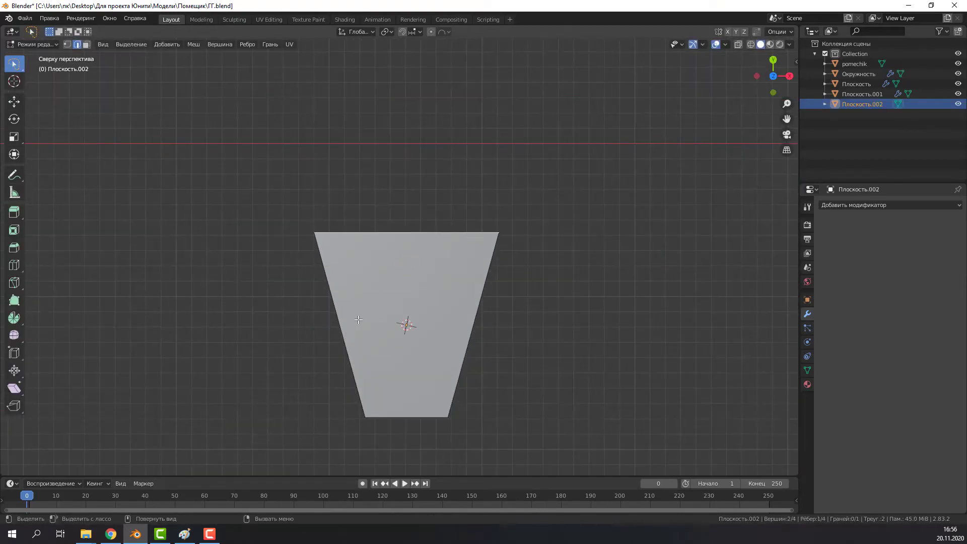
click(371, 178)
scroll(388, 227, down, 3)
key(s)
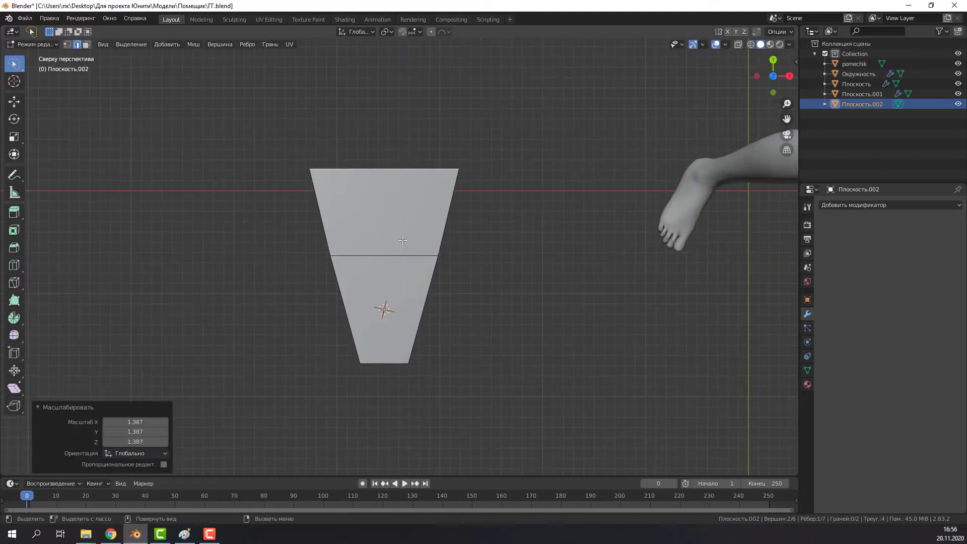
scroll(403, 240, down, 1)
key(e)
click(417, 324)
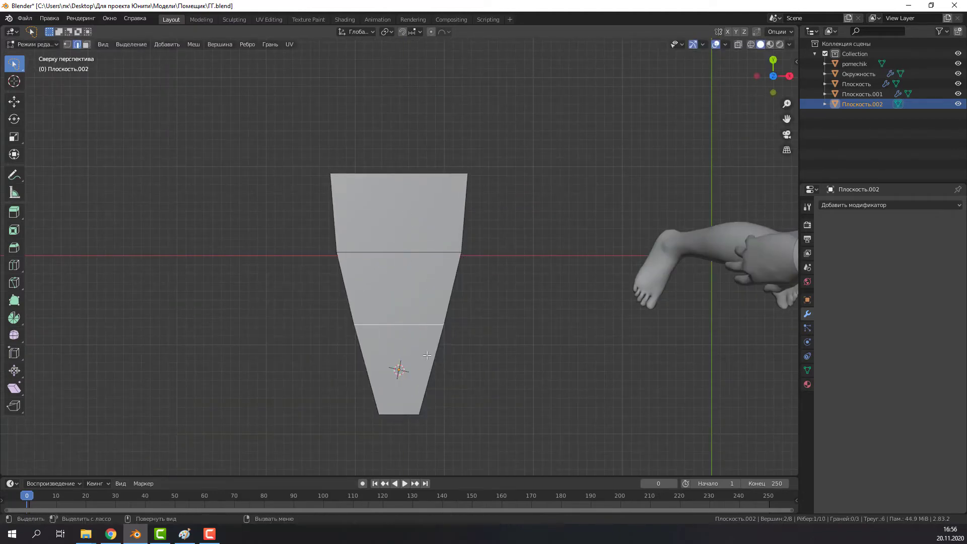
shift+middle_drag(411, 272, 421, 324)
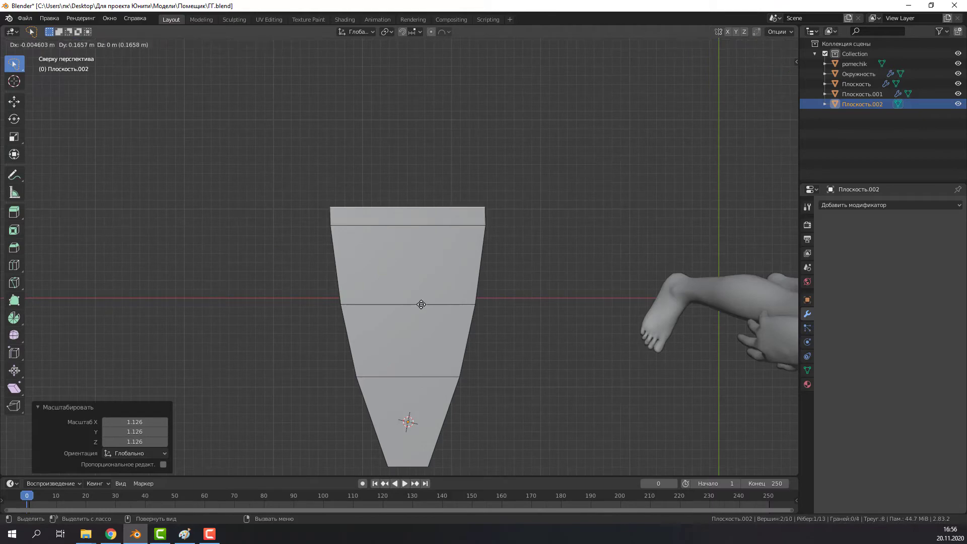
click(421, 258)
- Extrude further tapered sections of the sole, scaling the top edge to 0.941
scroll(421, 258, down, 2)
key(s)
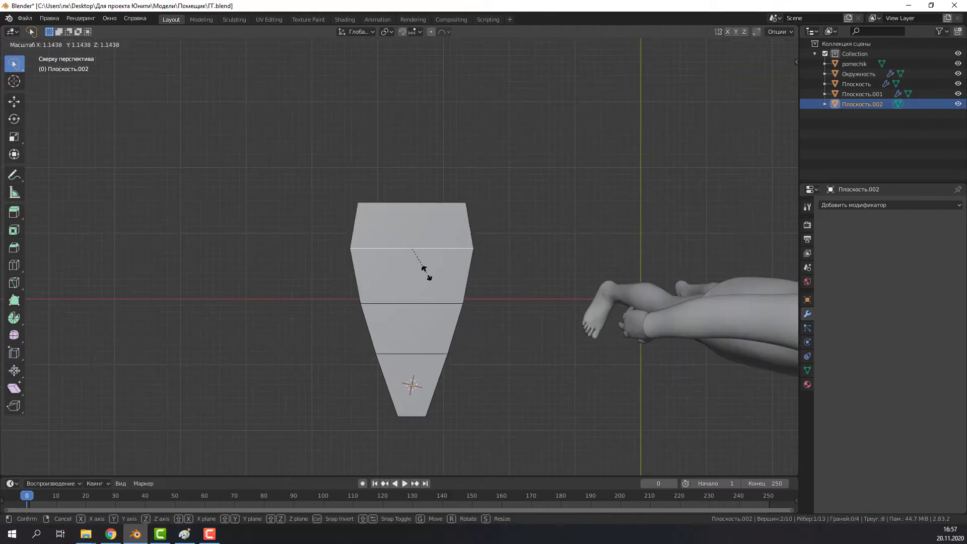
scroll(399, 257, up, 2)
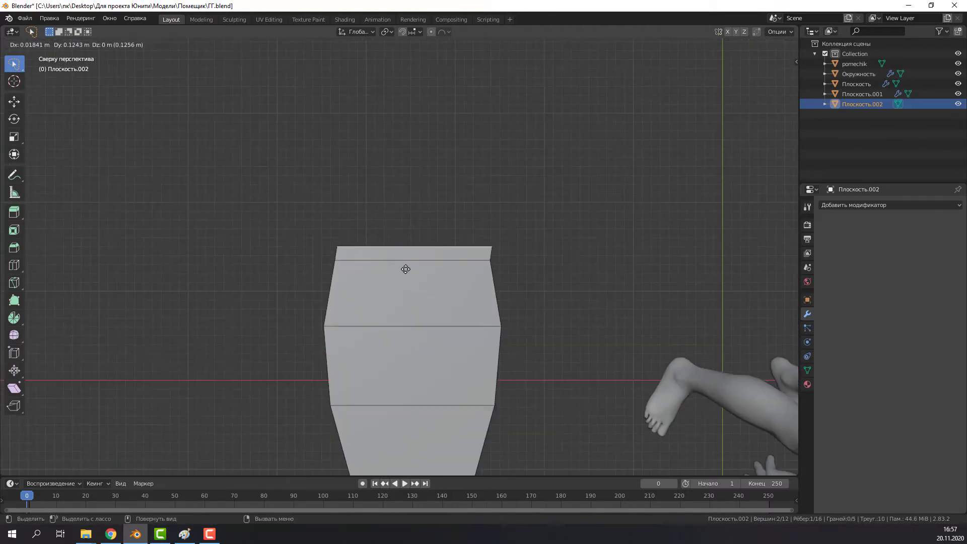
key(e)
click(403, 270)
scroll(403, 269, down, 2)
key(s)
click(404, 303)
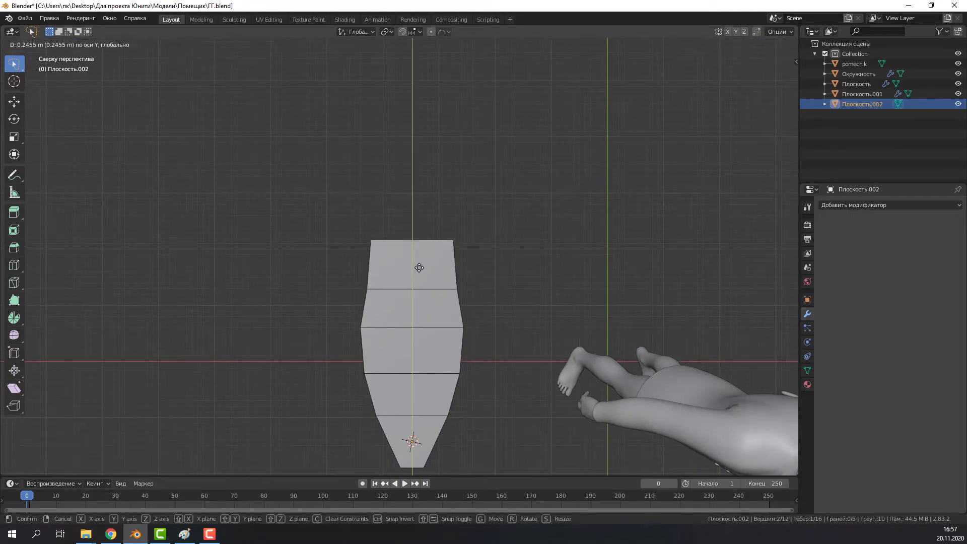
scroll(446, 306, down, 1)
key(s)
click(426, 313)
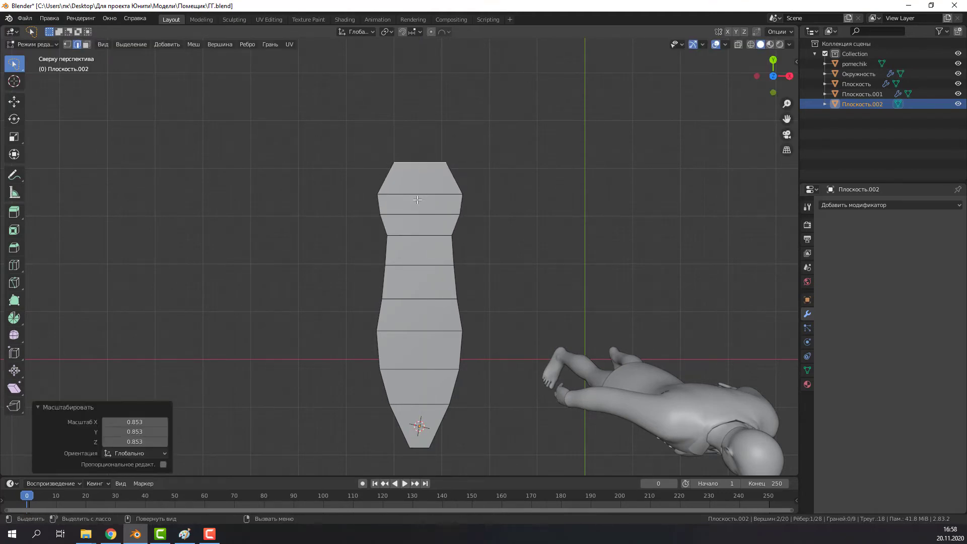
- Lower part of the strip along Z and inspect the footprint shape beside the figure
mouse_move(432, 244)
middle_down()
mouse_move(516, 149)
mouse_move(501, 244)
mouse_move(417, 333)
mouse_move(424, 285)
middle_up()
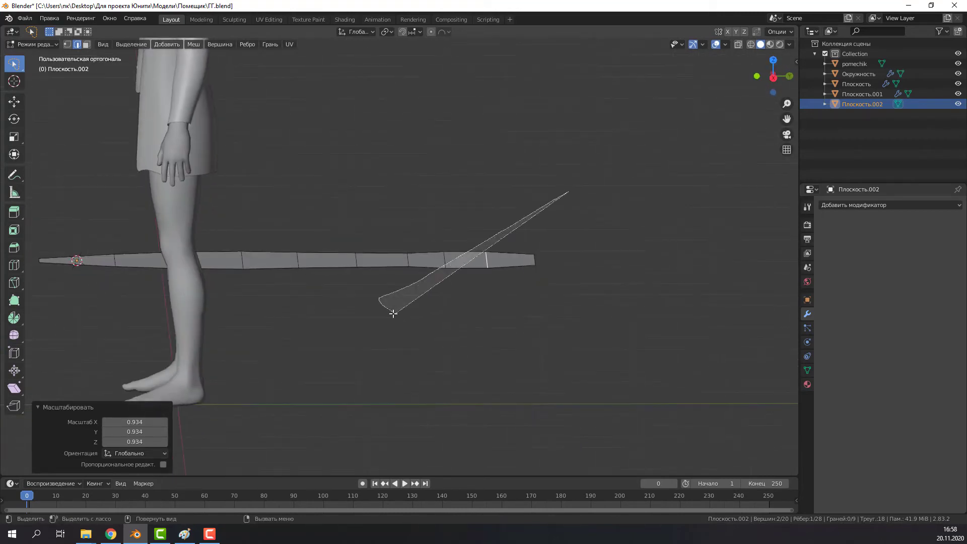
key(ctrl+z)
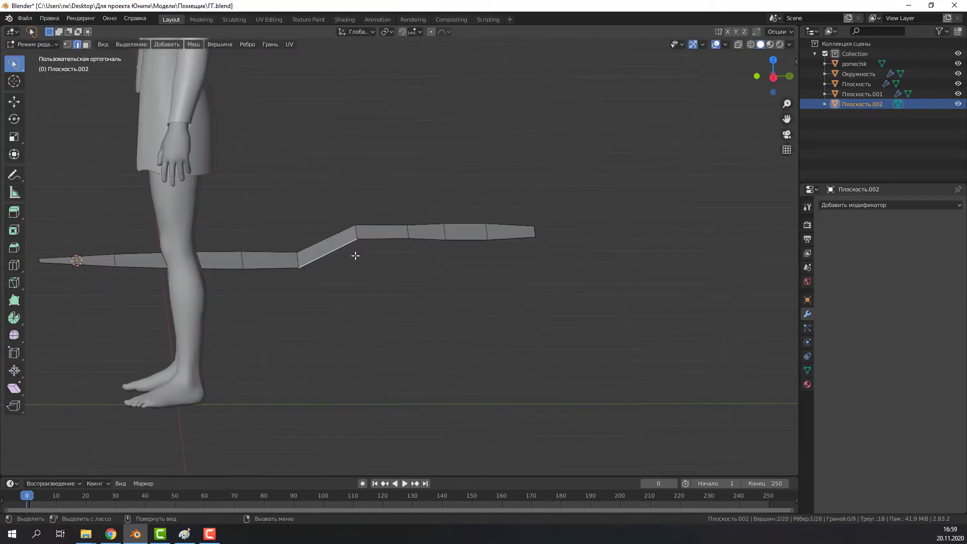
click(358, 267)
mouse_move(358, 268)
middle_down()
mouse_move(600, 296)
mouse_move(489, 307)
middle_up()
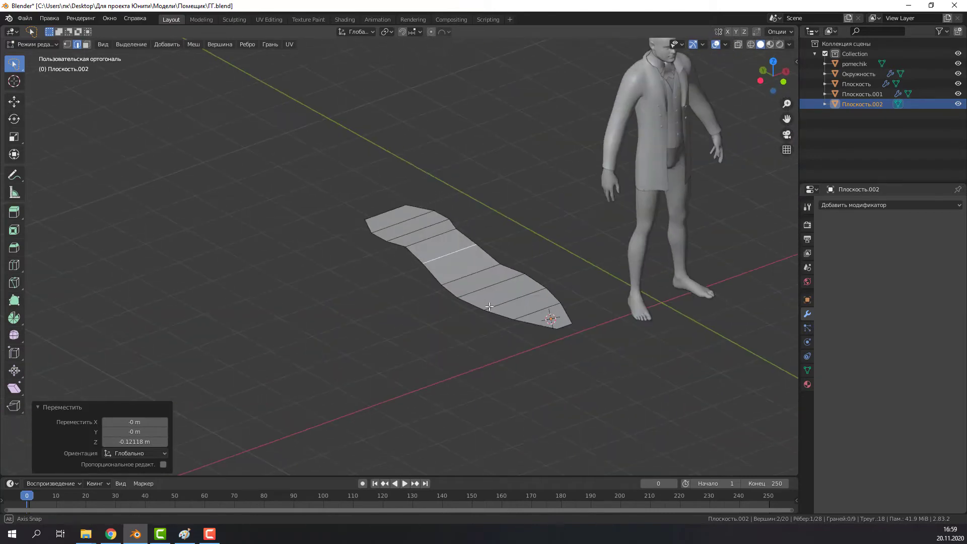
mouse_move(702, 371)
middle_down()
mouse_move(557, 335)
mouse_move(430, 324)
middle_up()
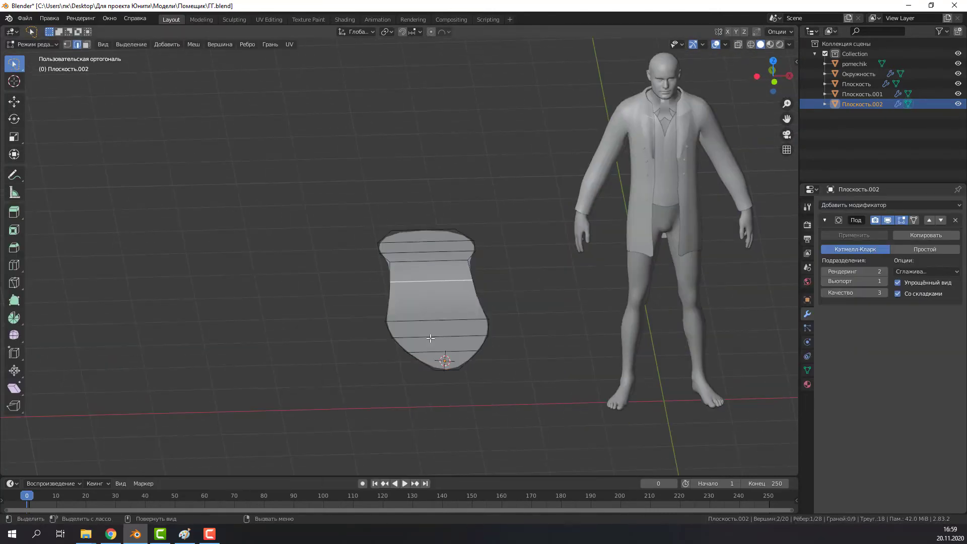
mouse_move(390, 297)
middle_down()
mouse_move(449, 302)
mouse_move(488, 274)
mouse_move(431, 285)
middle_up()
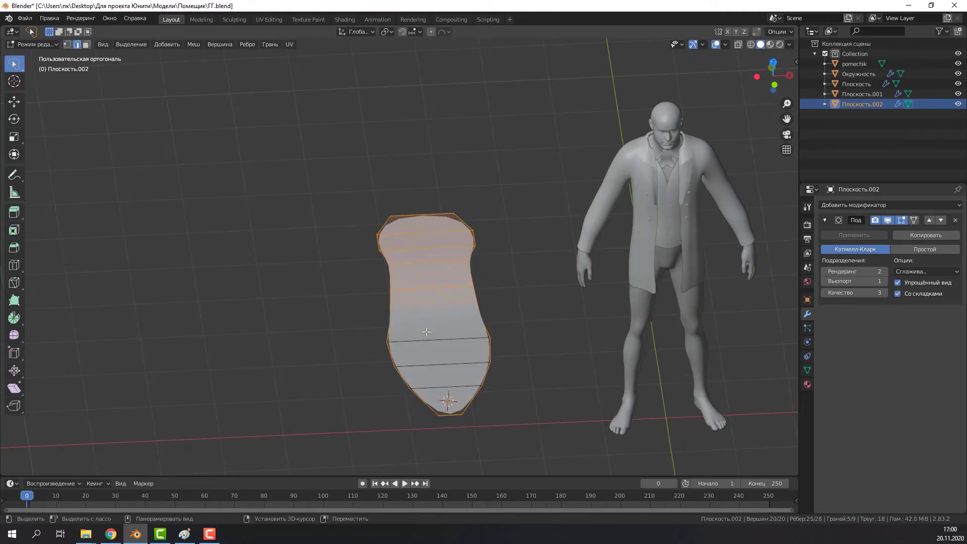
- Extrude the sole outline upward to form a rim around the footprint
middle_drag(419, 318, 420, 325)
key(e)
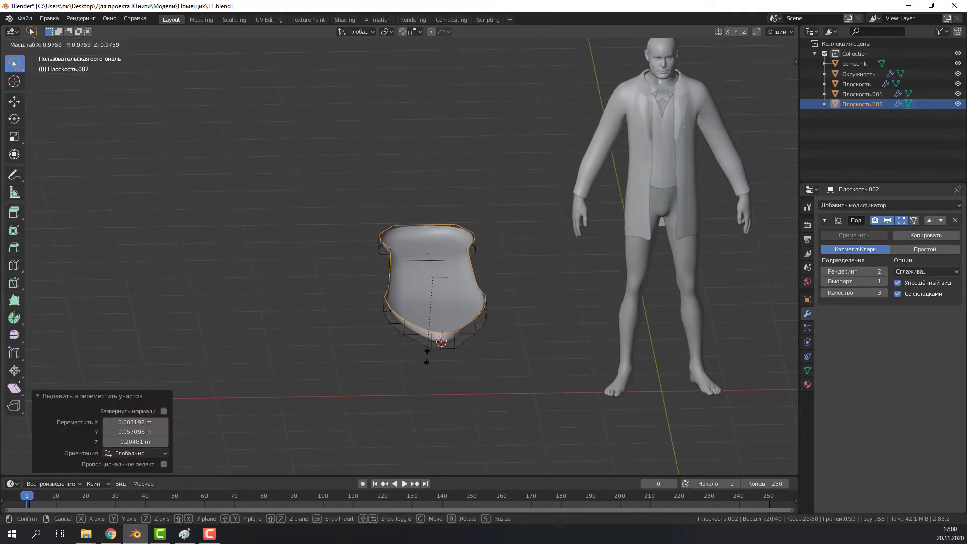
middle_drag(420, 358, 464, 331)
scroll(421, 350, up, 3)
click(466, 322)
key(e)
click(445, 348)
key(x)
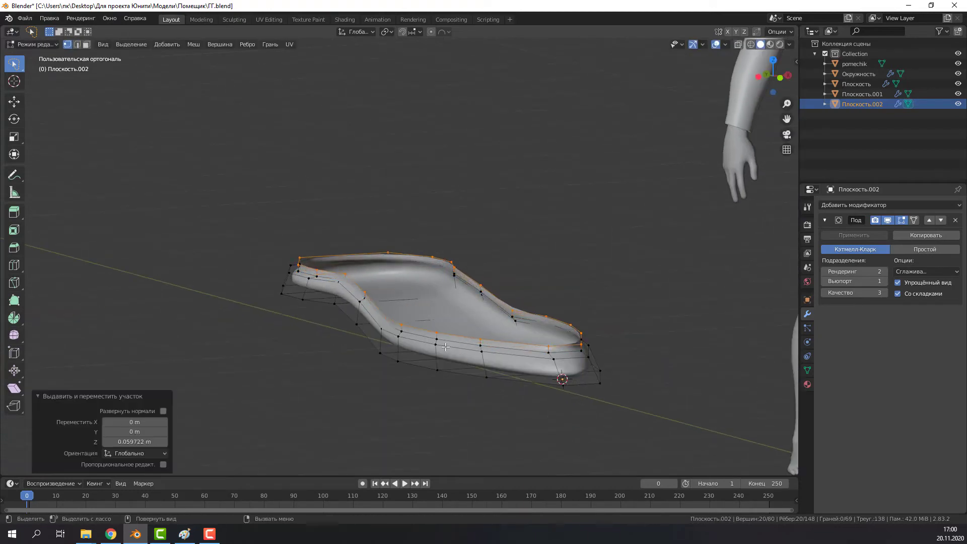
click(454, 334)
mouse_move(454, 334)
middle_down()
mouse_move(503, 352)
mouse_move(727, 358)
mouse_move(378, 356)
mouse_move(411, 358)
mouse_move(294, 228)
middle_up()
- Extrude the shoe walls and shrink the top loops to 0.904 and 0.466
key(e)
click(410, 340)
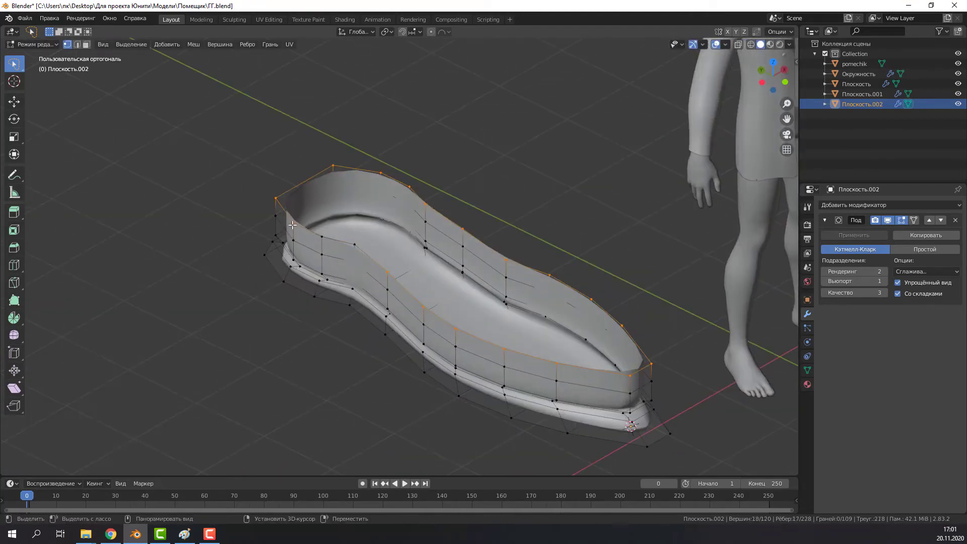
key(s)
click(409, 319)
mouse_move(408, 319)
middle_down()
mouse_move(352, 322)
mouse_move(404, 323)
middle_up()
key(e)
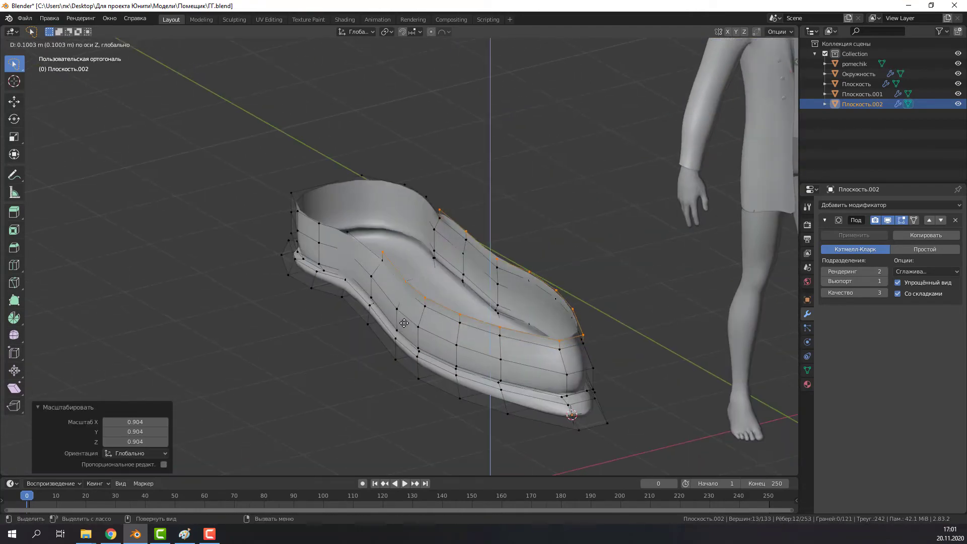
click(444, 275)
mouse_move(444, 275)
middle_down()
mouse_move(441, 351)
mouse_move(524, 317)
mouse_move(491, 334)
mouse_move(470, 313)
mouse_move(483, 313)
middle_up()
- Shift the scaled top loop along Y in two moves
key(g)
click(441, 351)
key(g)
click(491, 333)
mouse_move(484, 265)
middle_down()
mouse_move(453, 302)
mouse_move(410, 321)
mouse_move(461, 324)
mouse_move(484, 296)
mouse_move(262, 357)
mouse_move(322, 428)
mouse_move(385, 372)
middle_up()
scroll(454, 303, down, 3)
- Raise the selected vertices along Z and fill a face across them
shift+click(444, 308)
key(g)
key(z)
click(433, 313)
scroll(436, 324, up, 3)
key(f)
key(f)
- Extrude the heel collar loop, shrink it slightly, and move the back edge along Y
alt+click(484, 296)
key(e)
click(443, 304)
key(s)
click(352, 327)
key(g)
key(y)
click(312, 398)
- Raise the boot opening loop along Z into a tall ankle shaft
scroll(345, 333, up, 4)
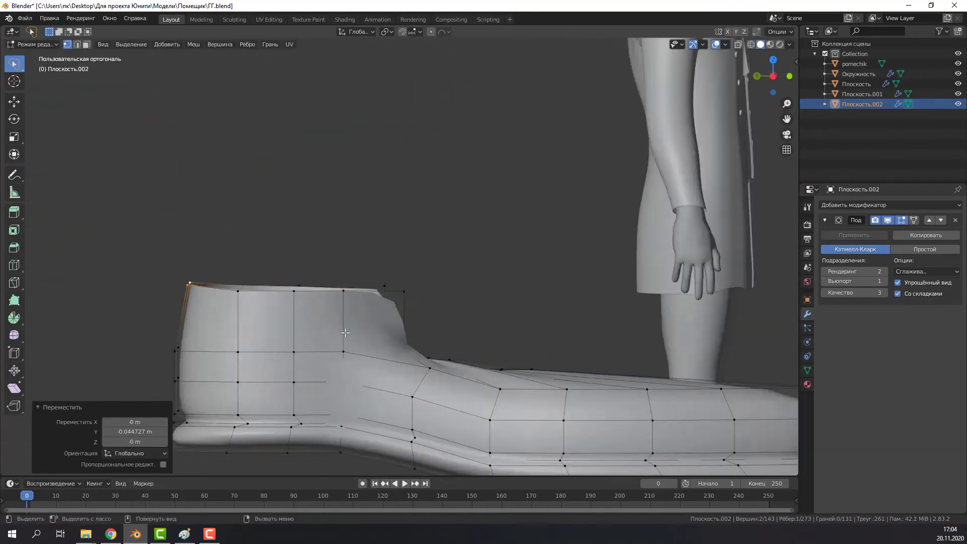
scroll(345, 333, down, 3)
mouse_move(345, 333)
middle_down()
mouse_move(282, 318)
mouse_move(347, 317)
mouse_move(373, 382)
middle_up()
scroll(312, 317, up, 5)
key(z)
click(341, 310)
- Extrude a path of front vertices into a tongue edge and position it
scroll(376, 388, up, 2)
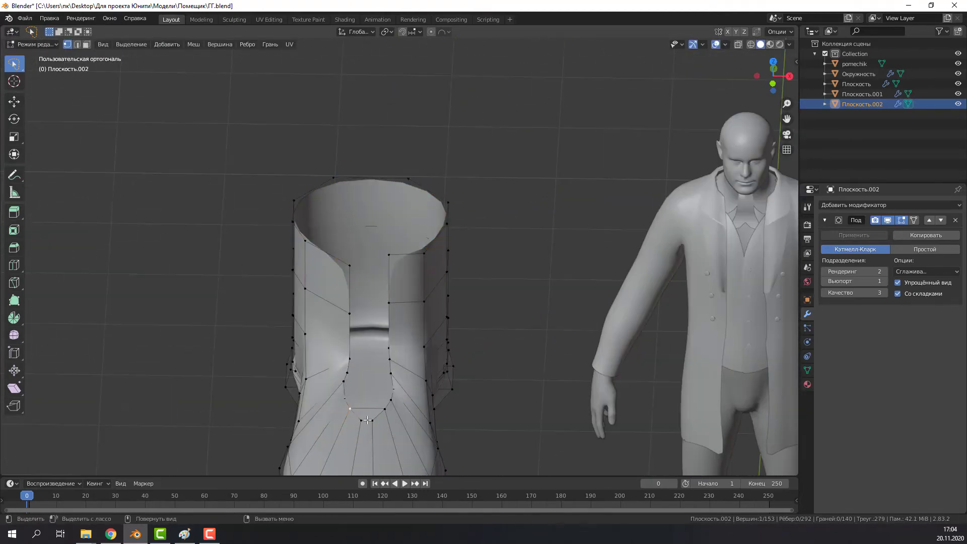
mouse_move(367, 419)
middle_down()
mouse_move(333, 403)
mouse_move(287, 356)
mouse_move(485, 388)
middle_up()
ctrl+click(337, 399)
key(e)
click(331, 404)
scroll(287, 356, up, 3)
key(g)
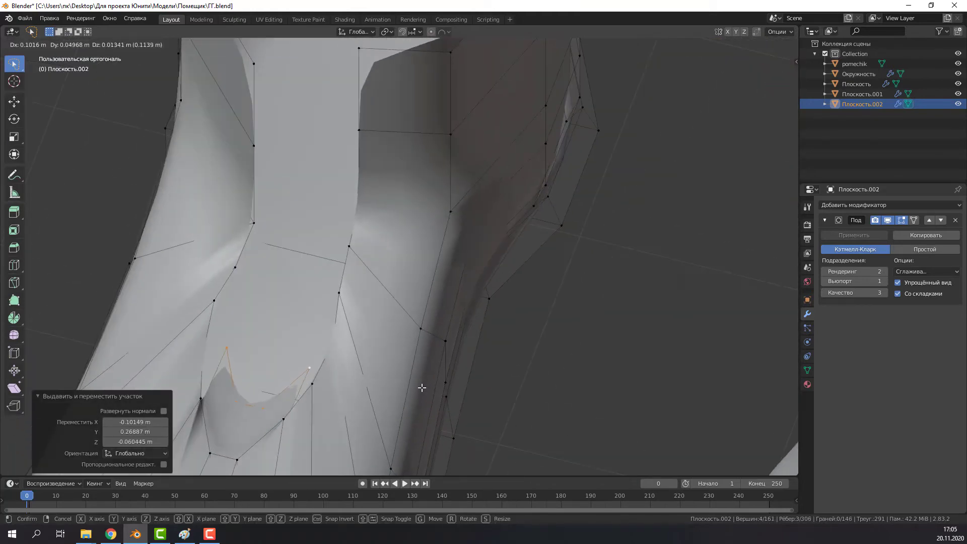
click(422, 388)
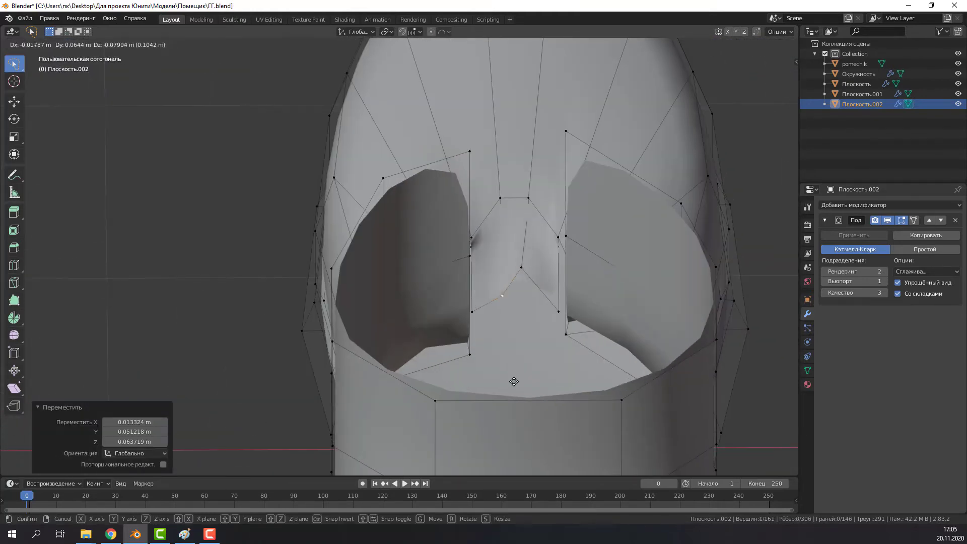
- Move the selected shaft vertices straight upward along Z
mouse_move(422, 387)
middle_down()
mouse_move(425, 372)
mouse_move(325, 321)
middle_up()
scroll(325, 321, down, 2)
click(344, 406)
mouse_move(344, 406)
middle_down()
mouse_move(365, 397)
mouse_move(342, 214)
mouse_move(182, 332)
mouse_move(296, 244)
mouse_move(278, 311)
mouse_move(412, 356)
mouse_move(454, 322)
mouse_move(454, 359)
middle_up()
key(g)
key(z)
click(342, 214)
click(277, 254)
- Add a loop cut around the boot shaft
key(ctrl+r)
click(289, 290)
scroll(483, 300, down, 5)
click(484, 301)
scroll(484, 300, up, 5)
scroll(454, 360, up, 3)
- Select and move short edge chains on the boot shaft
alt+click(454, 359)
click(508, 328)
middle_drag(507, 328, 468, 358)
click(468, 358)
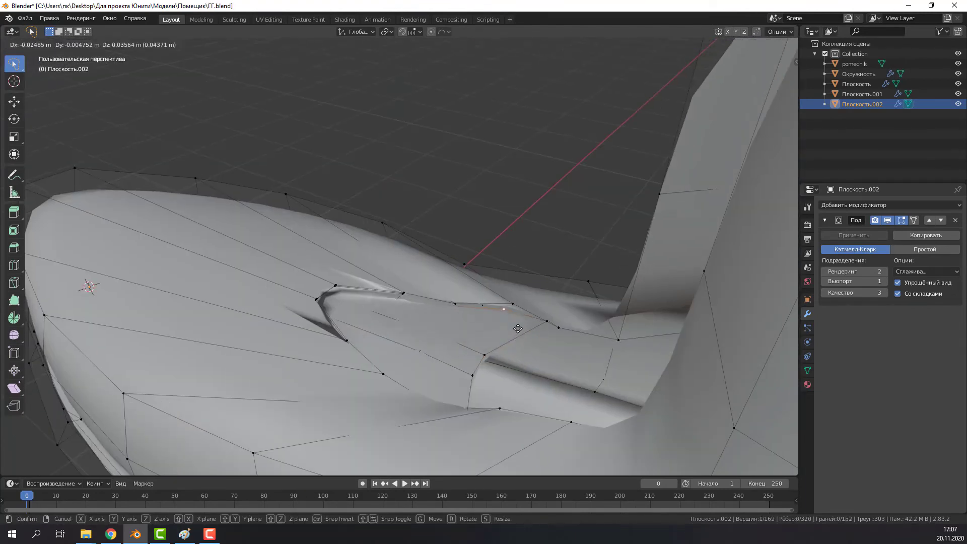
middle_drag(553, 395, 712, 349)
alt+click(391, 401)
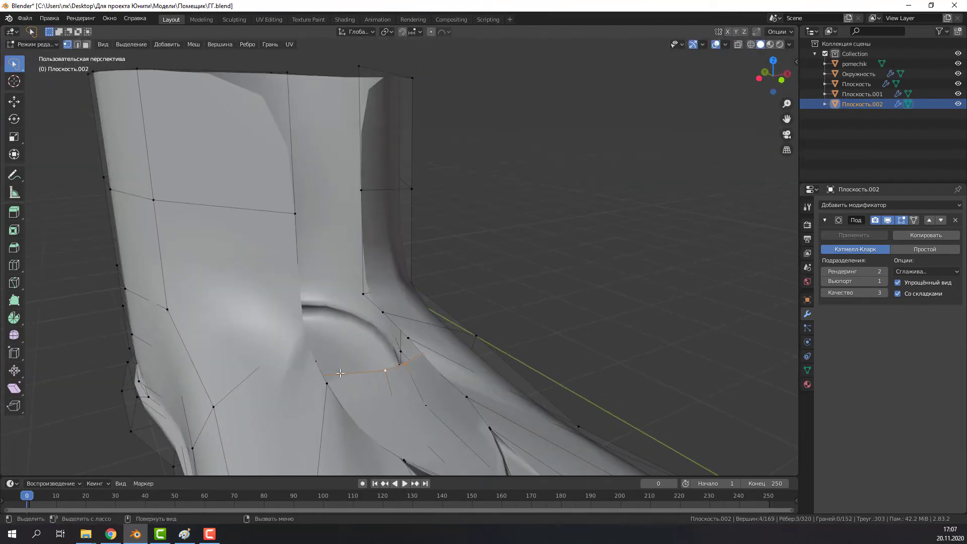
- Reposition a single shaft vertex vertically, undoing a misstep first
middle_drag(340, 373, 373, 422)
middle_drag(473, 406, 459, 289)
click(460, 288)
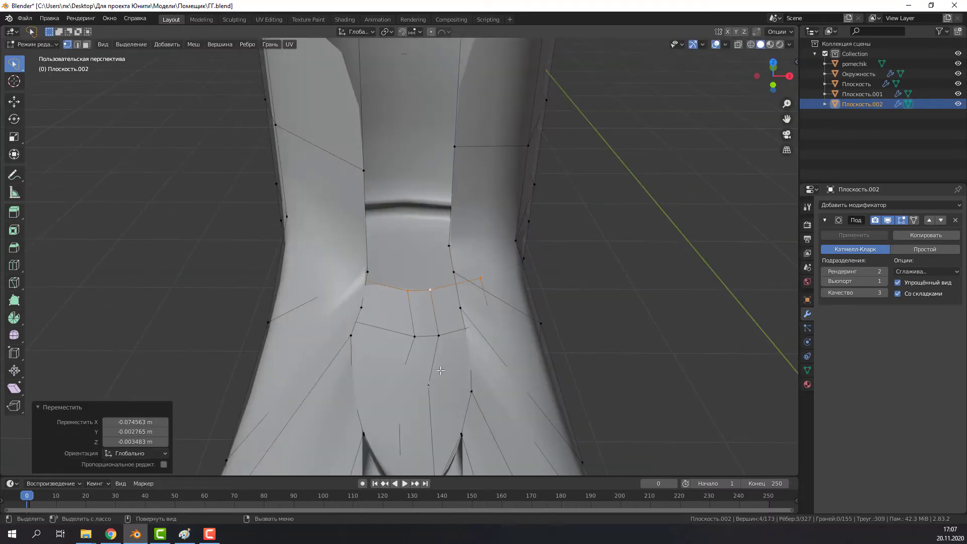
key(ctrl+z)
middle_drag(440, 371, 664, 375)
click(662, 381)
middle_drag(339, 415, 473, 272)
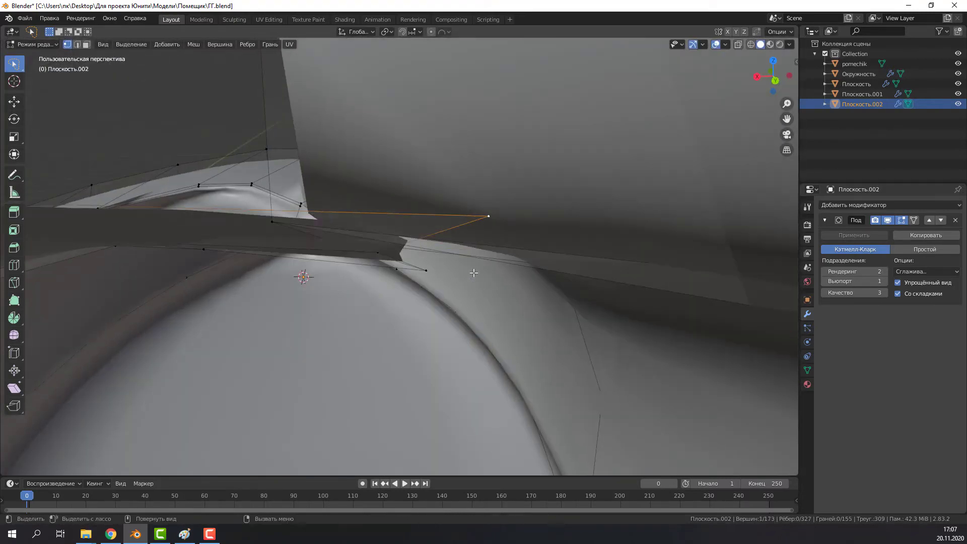
- Extrude two new strips from the shaft geometry
key(e)
click(473, 272)
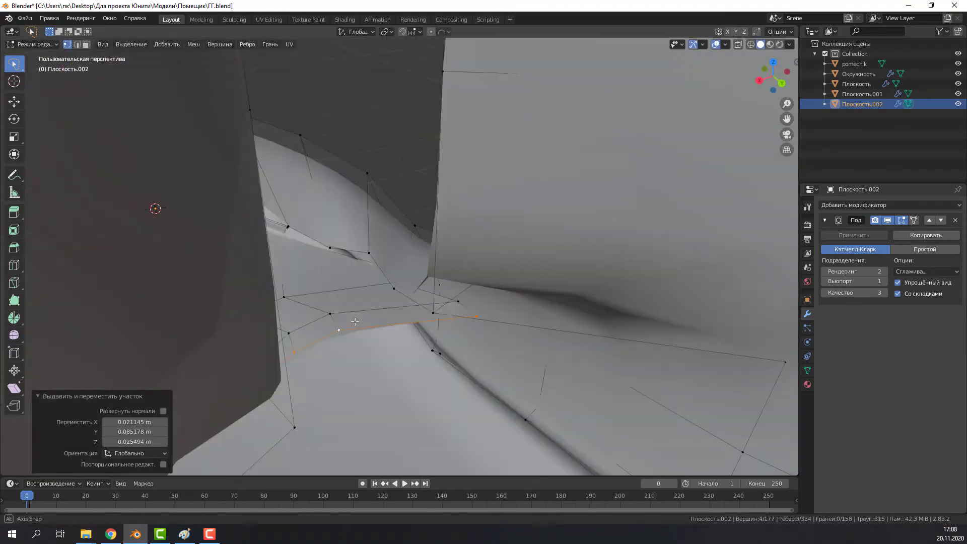
mouse_move(473, 273)
middle_down()
mouse_move(377, 339)
mouse_move(454, 313)
mouse_move(522, 328)
mouse_move(195, 298)
middle_up()
key(e)
click(453, 313)
- Adjust a shaft vertex and edge loop, then extrude the three-edge tongue edge upward
click(431, 340)
key(g)
click(473, 198)
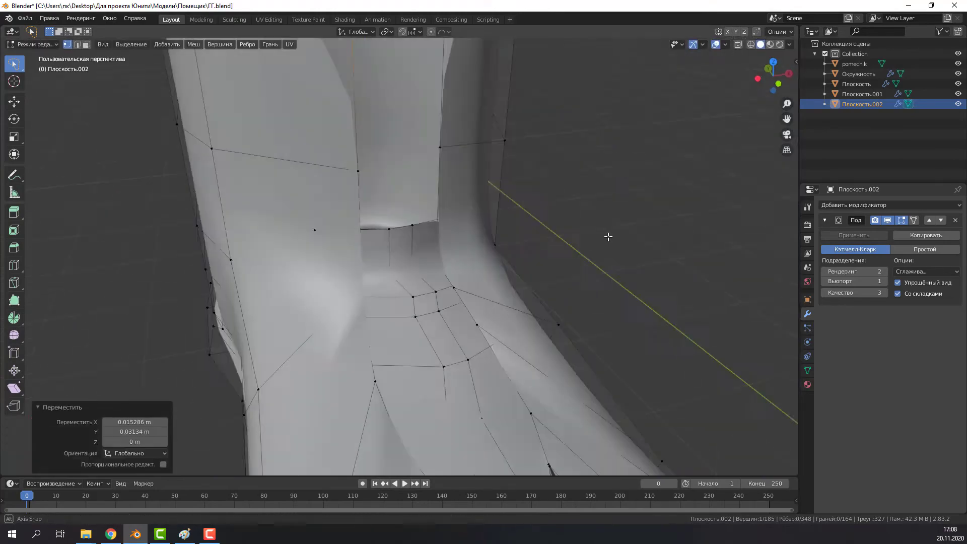
middle_drag(474, 198, 481, 264)
alt+click(481, 264)
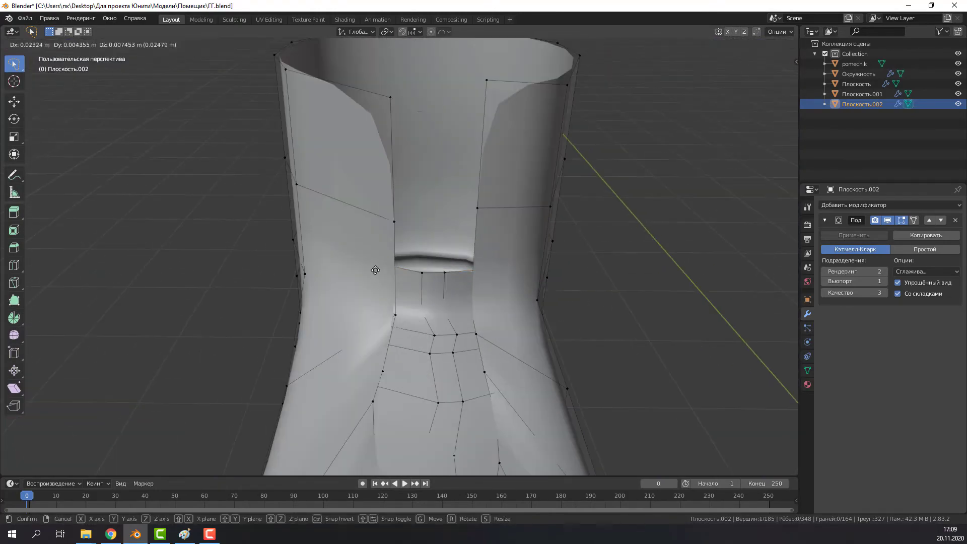
click(375, 270)
mouse_move(375, 270)
middle_down()
mouse_move(402, 296)
mouse_move(453, 297)
middle_up()
alt+click(464, 314)
key(e)
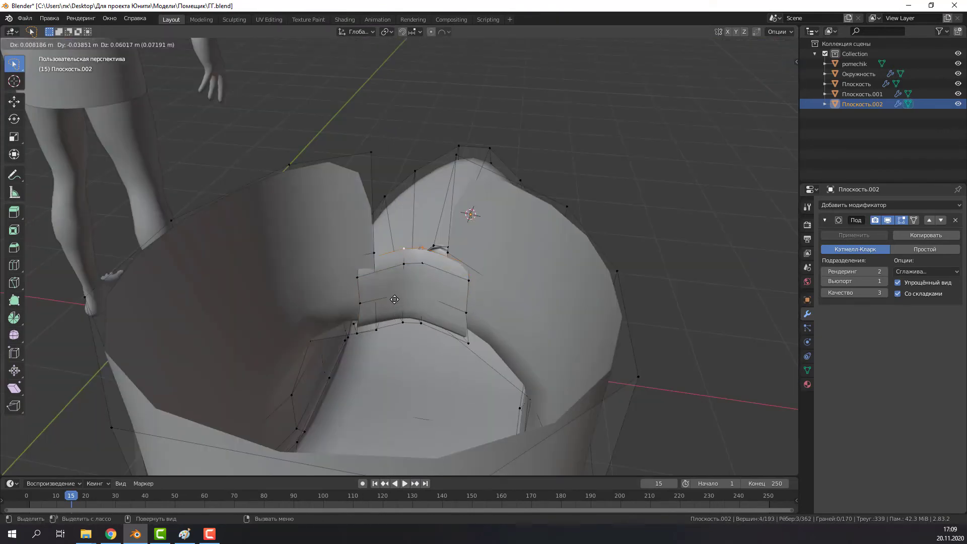
middle_drag(353, 282, 232, 256)
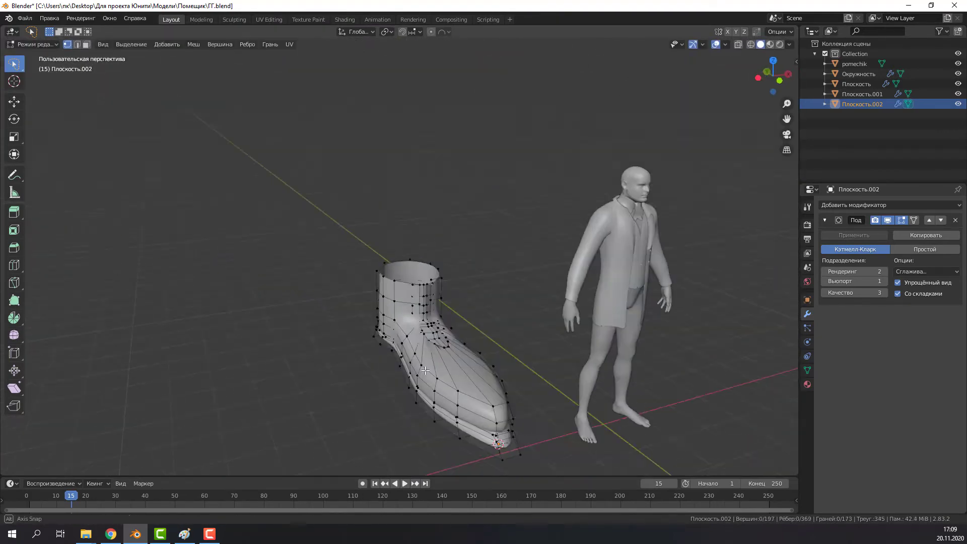
- Extrude the heel faces 0.30081 m downward from a side view
key(KP_3)
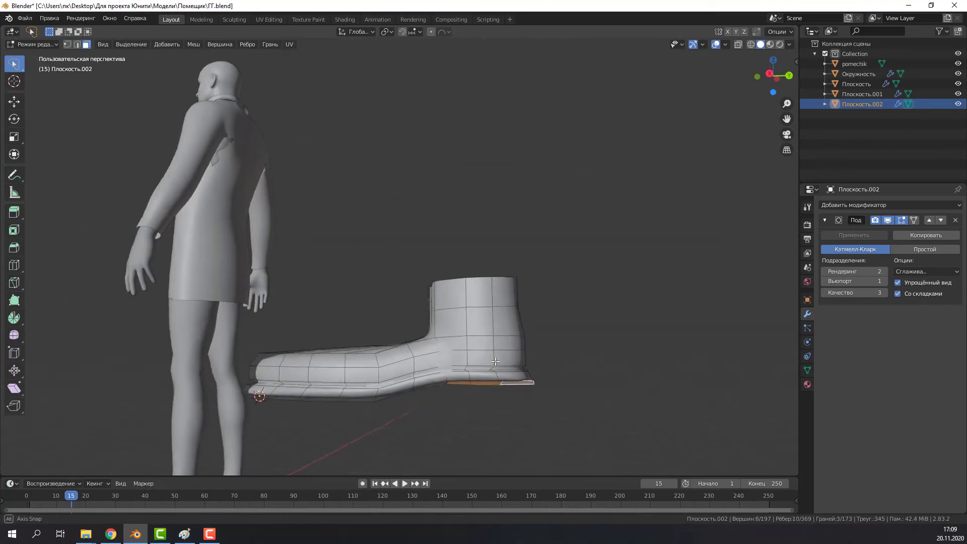
scroll(459, 409, up, 3)
key(e)
click(456, 419)
mouse_move(456, 419)
middle_down()
mouse_move(626, 453)
mouse_move(438, 421)
mouse_move(492, 395)
mouse_move(494, 371)
middle_up()
scroll(494, 372, up, 3)
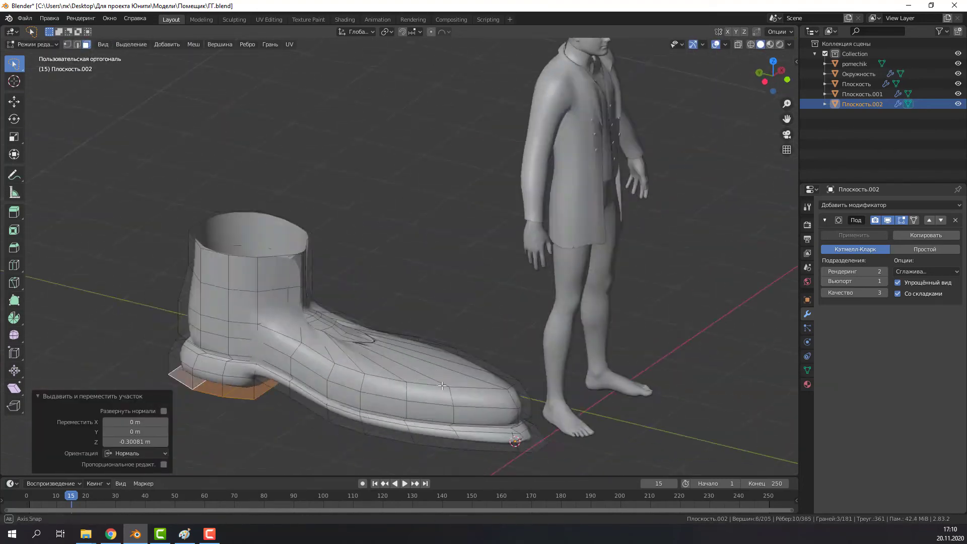
scroll(494, 363, up, 4)
key(1)
scroll(494, 353, up, 3)
click(493, 338)
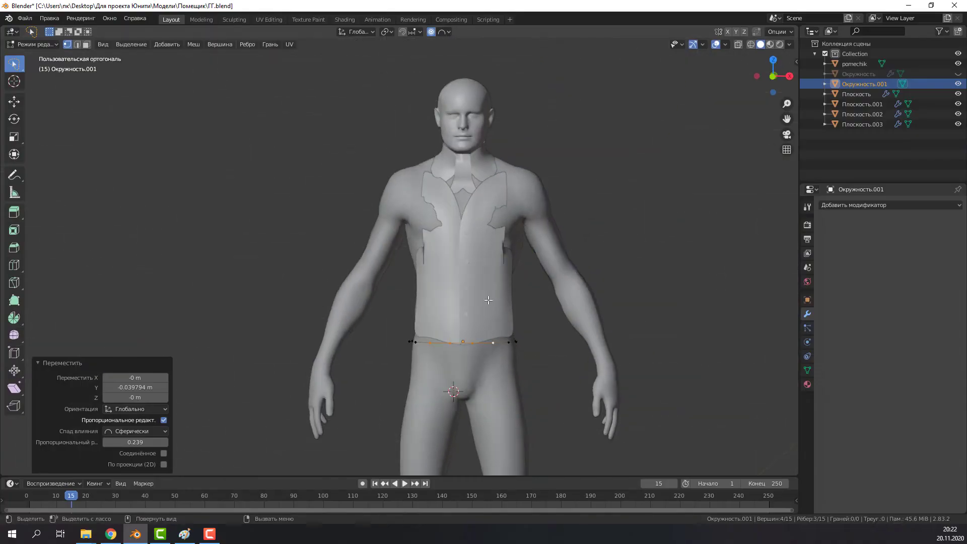
- Bend the Окружность.001 ring along Y with soft falloff to follow the waist
mouse_move(742, 206)
middle_down()
mouse_move(382, 364)
mouse_move(425, 348)
mouse_move(519, 337)
mouse_move(458, 331)
mouse_move(269, 447)
mouse_move(175, 145)
middle_up()
key(g)
key(y)
click(425, 348)
click(452, 330)
click(297, 430)
scroll(174, 144, down, 2)
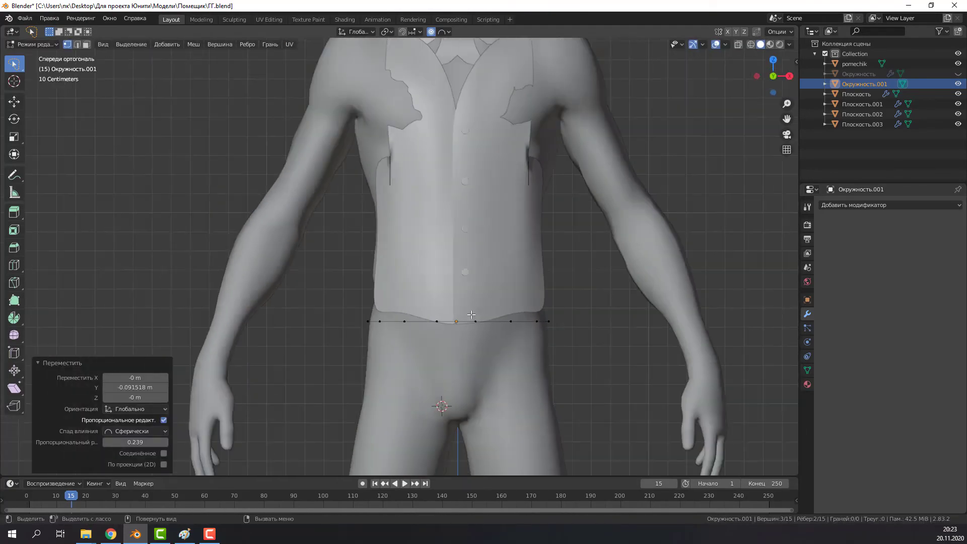
- In wireframe, box-select half the ring and add a Mirror modifier
key(shift+z)
drag(476, 252, 561, 331)
scroll(453, 398, down, 3)
scroll(453, 398, up, 5)
middle_drag(454, 398, 446, 400)
scroll(446, 400, up, 2)
click(891, 205)
click(695, 300)
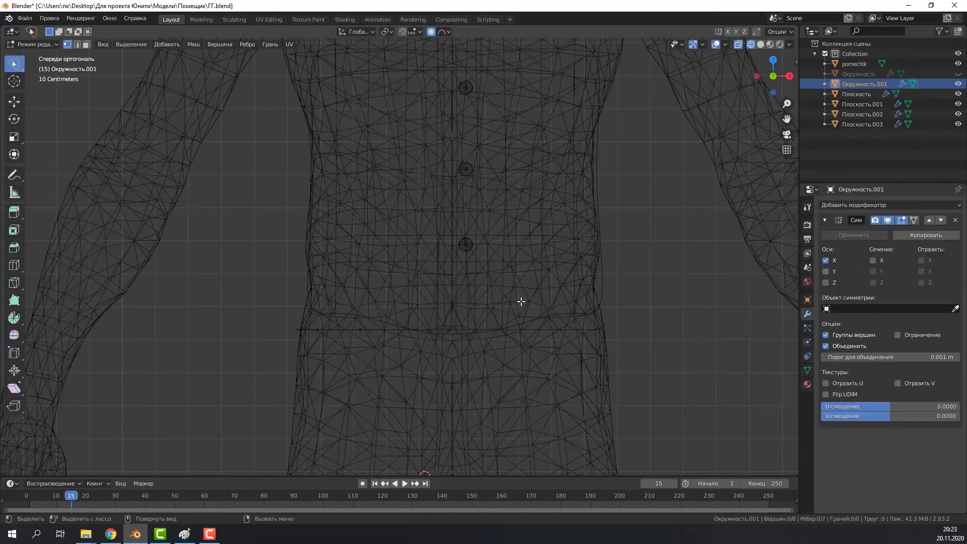
- Back in solid shading, nudge a waist-curve vertex to refine the fit
key(shift+z)
mouse_move(519, 300)
middle_down()
mouse_move(404, 319)
mouse_move(376, 360)
mouse_move(324, 350)
mouse_move(373, 319)
middle_up()
click(396, 343)
key(g)
click(424, 374)
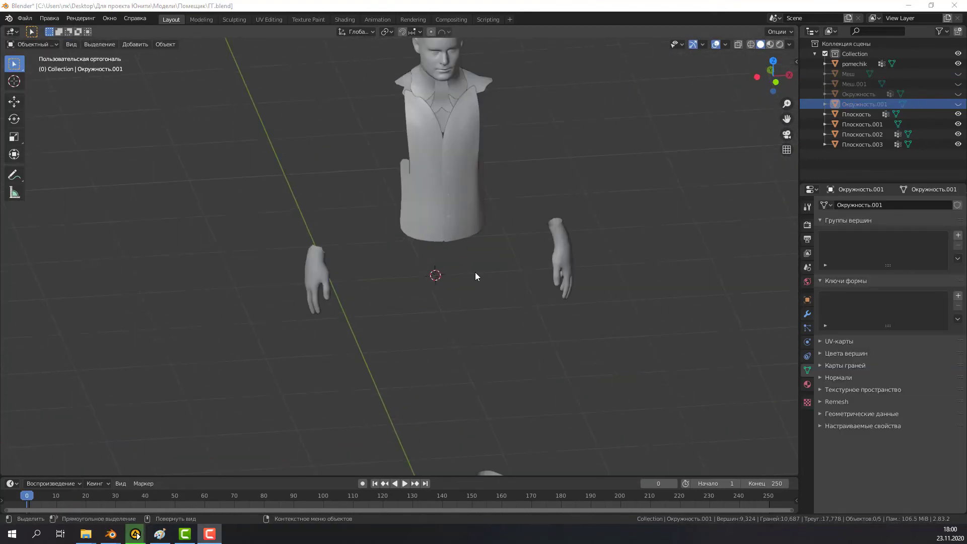
- Unhide the trousers, inspect their mesh in Edit Mode, and exit editing
click(958, 103)
scroll(425, 362, up, 3)
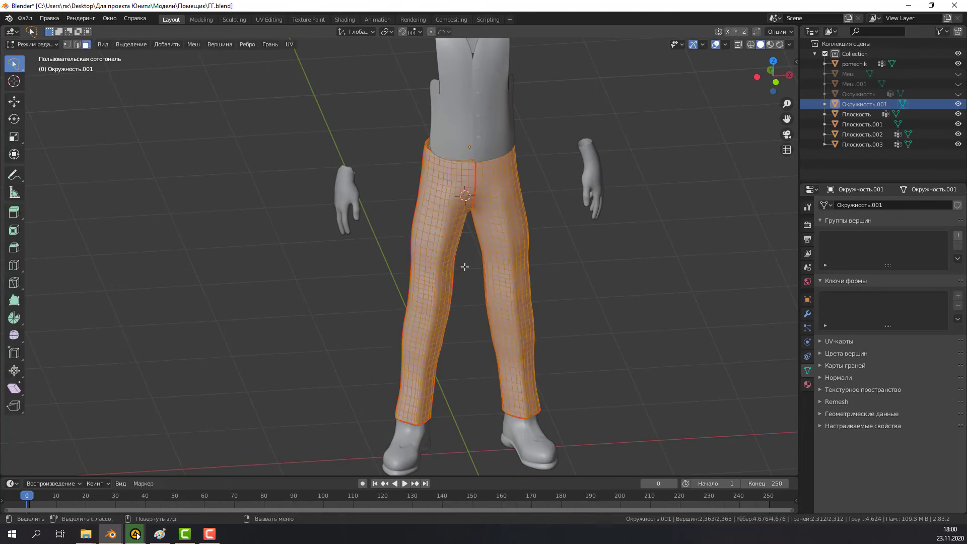
key(alt+a)
middle_drag(494, 320, 254, 313)
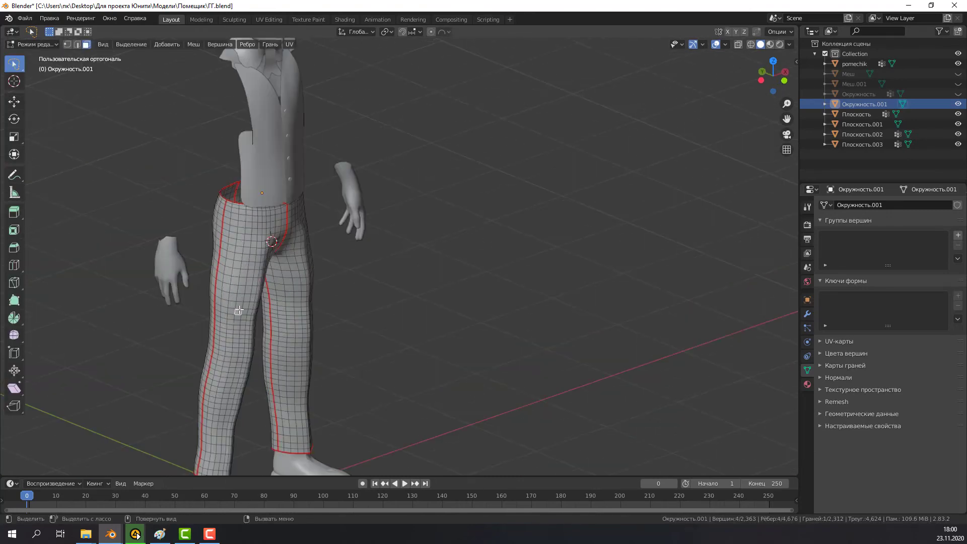
key(KP_Decimal)
scroll(375, 266, down, 5)
scroll(375, 266, down, 3)
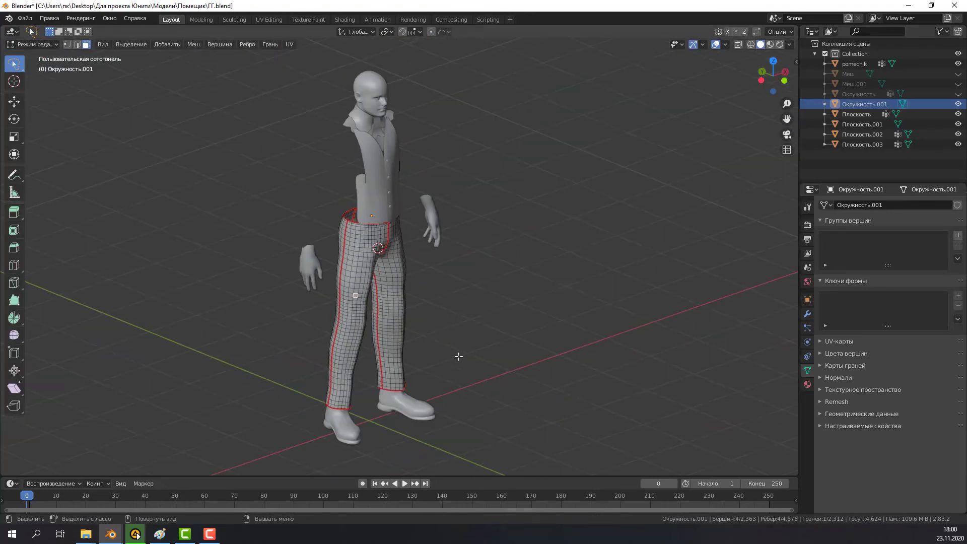
key(alt+a)
scroll(347, 336, up, 2)
middle_drag(348, 335, 379, 210)
scroll(374, 207, up, 1)
key(Tab)
- Select the vest and inspect its button faces in Edit Mode before exiting
scroll(379, 209, down, 3)
click(422, 149)
key(Tab)
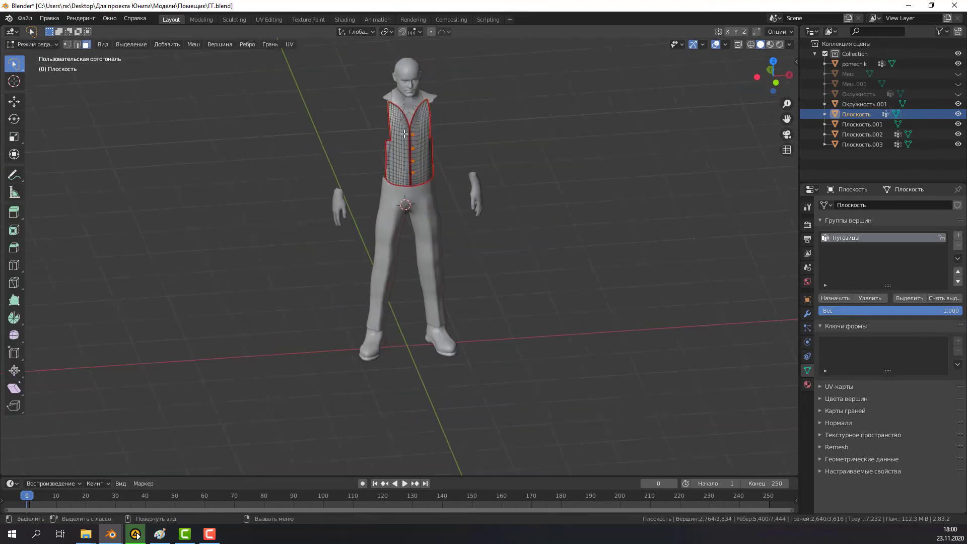
scroll(404, 134, up, 3)
scroll(404, 134, up, 3)
scroll(393, 192, up, 4)
click(382, 196)
mouse_move(381, 196)
middle_down()
mouse_move(395, 260)
mouse_move(227, 242)
mouse_move(348, 249)
middle_up()
scroll(347, 259, up, 8)
scroll(347, 259, down, 5)
scroll(360, 253, down, 3)
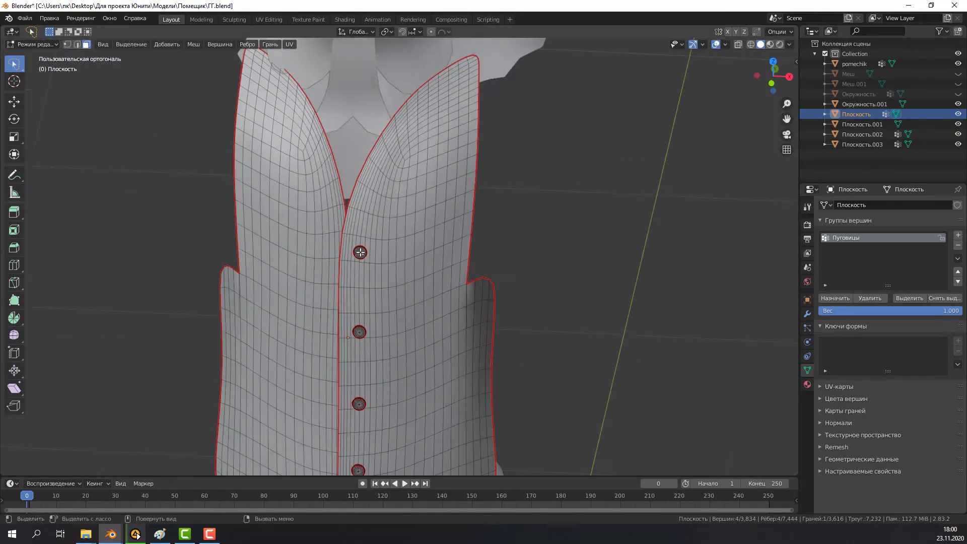
scroll(360, 253, down, 6)
key(Tab)
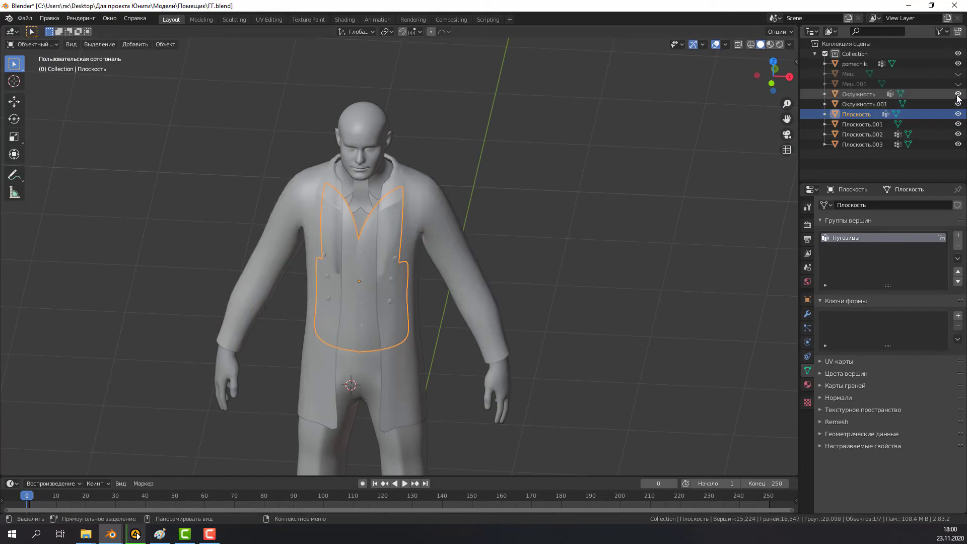
click(421, 214)
key(Tab)
scroll(505, 237, up, 3)
mouse_move(506, 237)
middle_down()
mouse_move(194, 216)
mouse_move(319, 228)
mouse_move(282, 353)
mouse_move(265, 349)
mouse_move(364, 201)
middle_up()
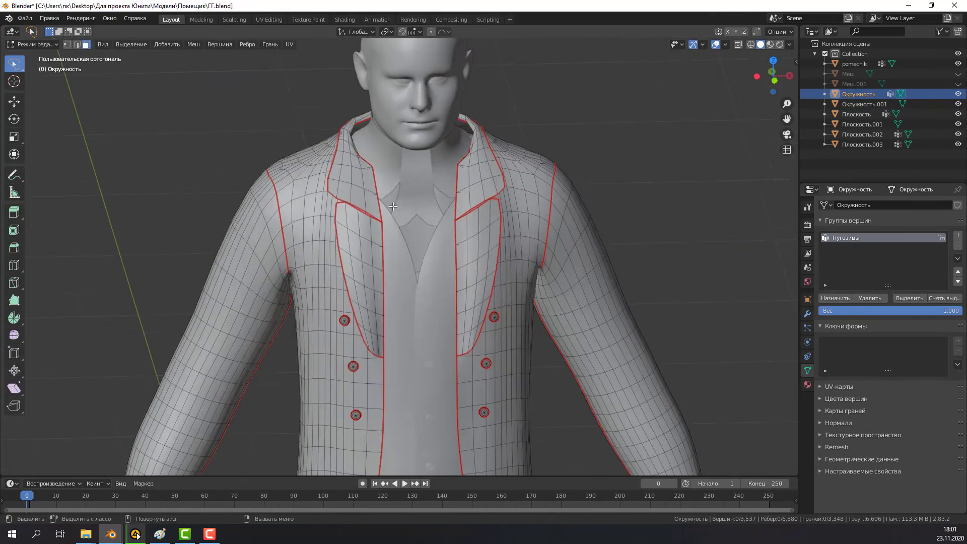
scroll(363, 201, up, 2)
scroll(363, 201, down, 3)
key(Tab)
click(418, 184)
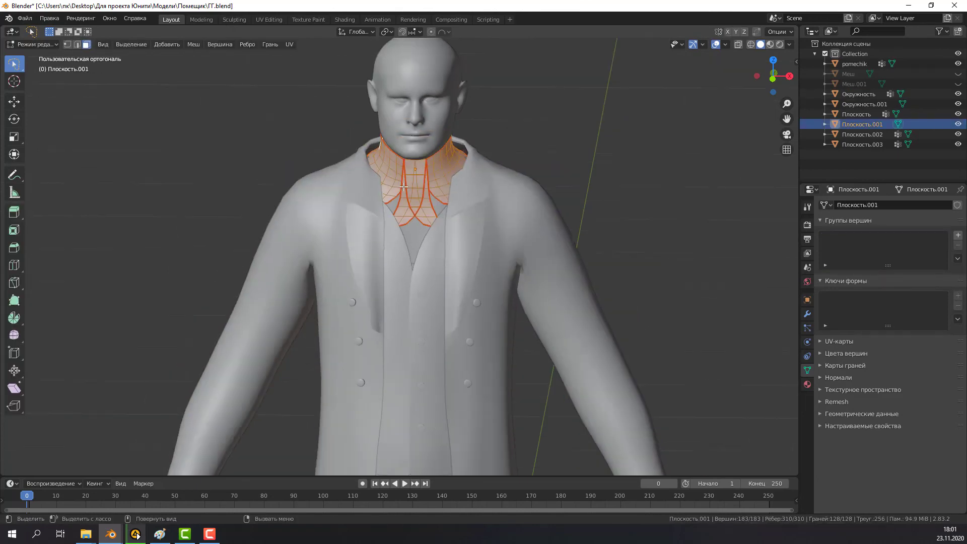
key(Tab)
scroll(404, 187, up, 4)
scroll(404, 186, down, 5)
scroll(404, 190, down, 2)
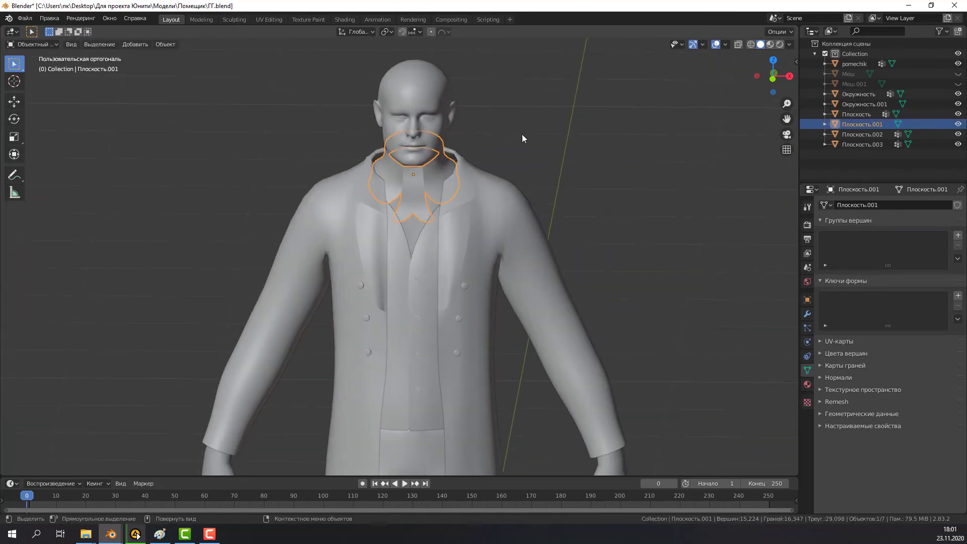
key(Tab)
click(522, 134)
scroll(452, 282, up, 3)
click(453, 283)
mouse_move(452, 282)
middle_down()
mouse_move(366, 304)
mouse_move(529, 319)
mouse_move(464, 311)
mouse_move(408, 330)
middle_up()
scroll(396, 427, down, 4)
scroll(398, 436, up, 4)
scroll(398, 437, down, 3)
click(382, 352)
key(Tab)
scroll(383, 324, up, 4)
key(Tab)
- Orbit and zoom around the figure to look at the head
scroll(400, 339, down, 5)
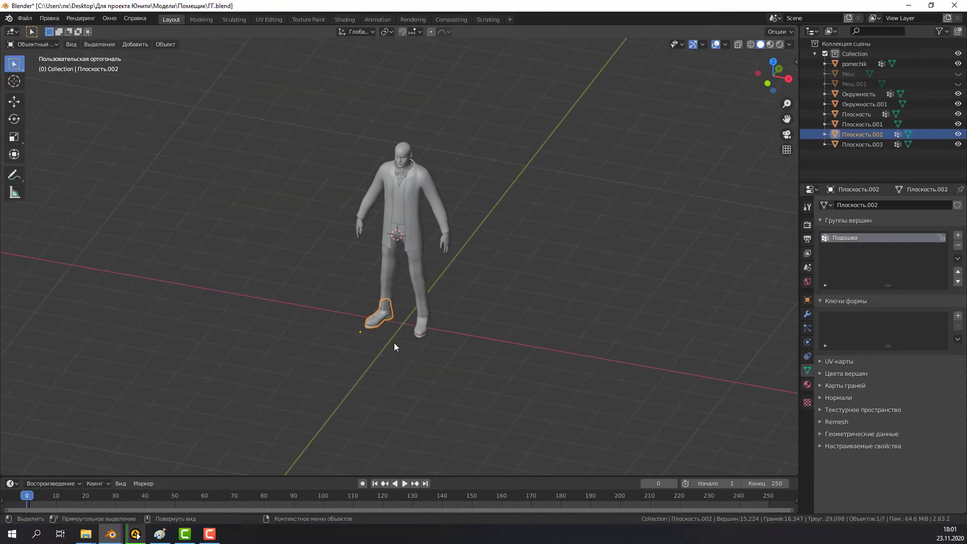
scroll(393, 345, up, 4)
mouse_move(387, 166)
middle_down()
mouse_move(401, 156)
mouse_move(532, 300)
middle_up()
scroll(532, 300, up, 3)
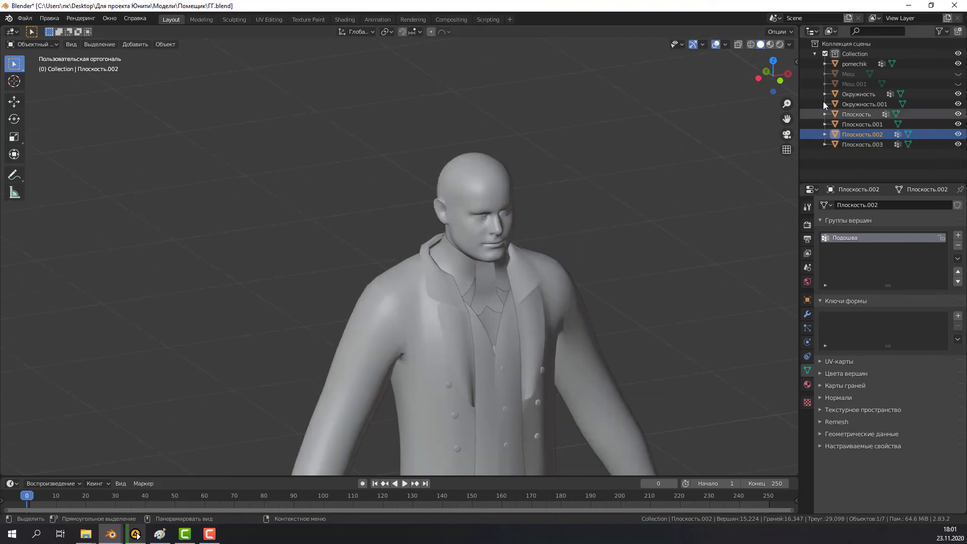
mouse_move(717, 156)
middle_down()
mouse_move(420, 198)
mouse_move(738, 86)
middle_up()
scroll(374, 198, up, 2)
- Enable Face Orientation in the viewport overlays and check the normals
click(725, 45)
click(664, 226)
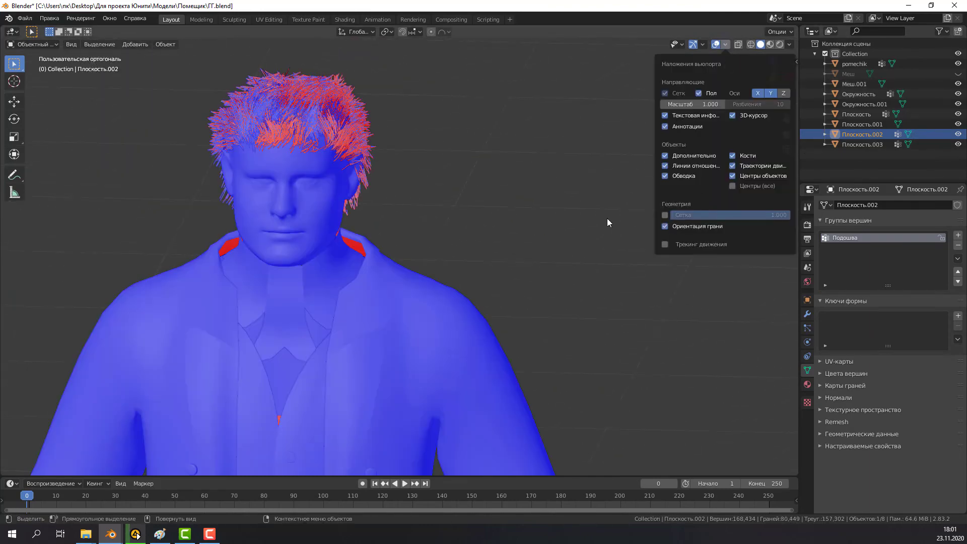
scroll(294, 152, down, 3)
scroll(328, 118, up, 5)
scroll(498, 138, down, 5)
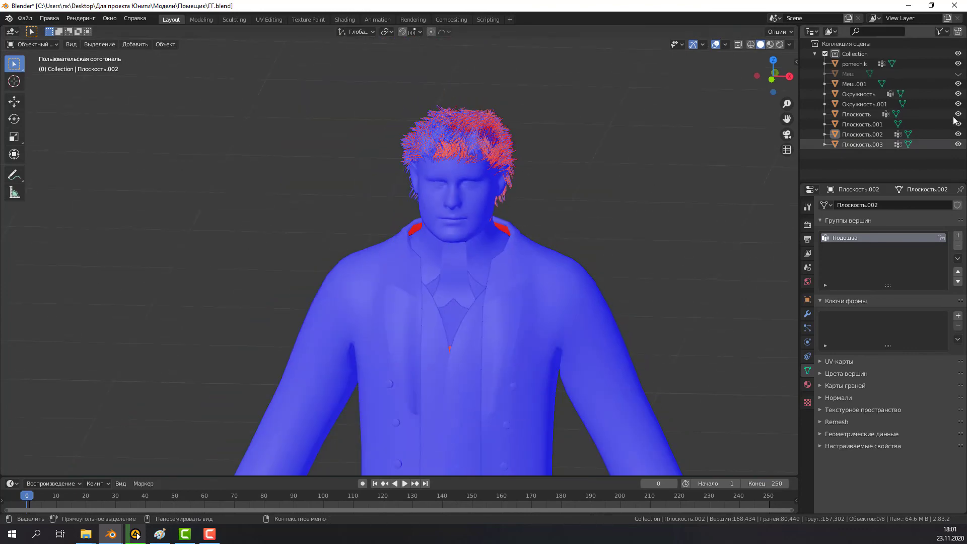
scroll(491, 196, up, 3)
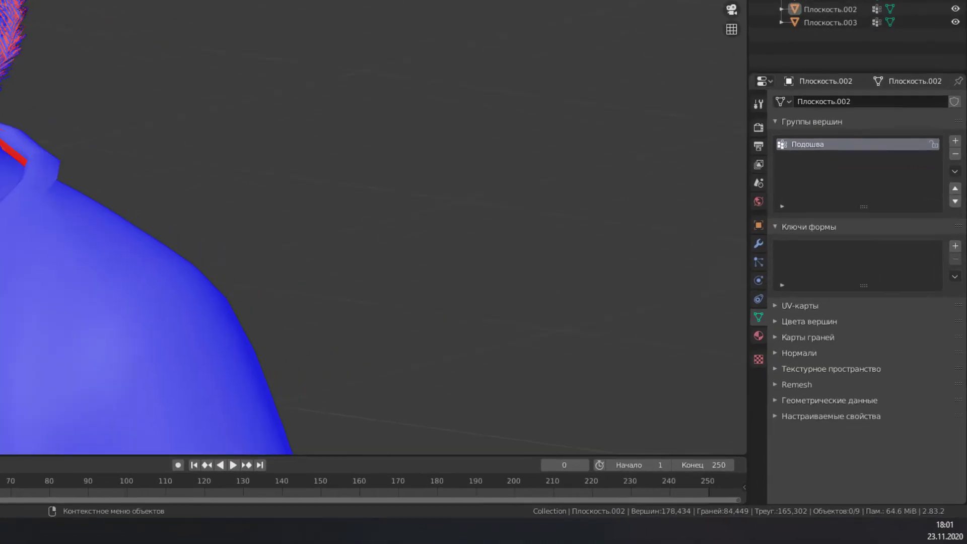
scroll(353, 353, up, 2)
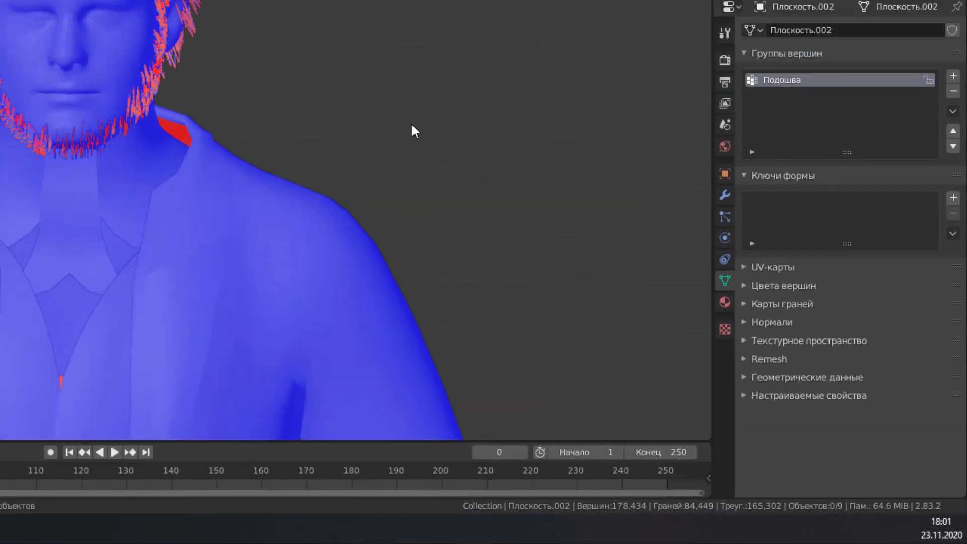
scroll(425, 179, down, 3)
scroll(425, 179, down, 2)
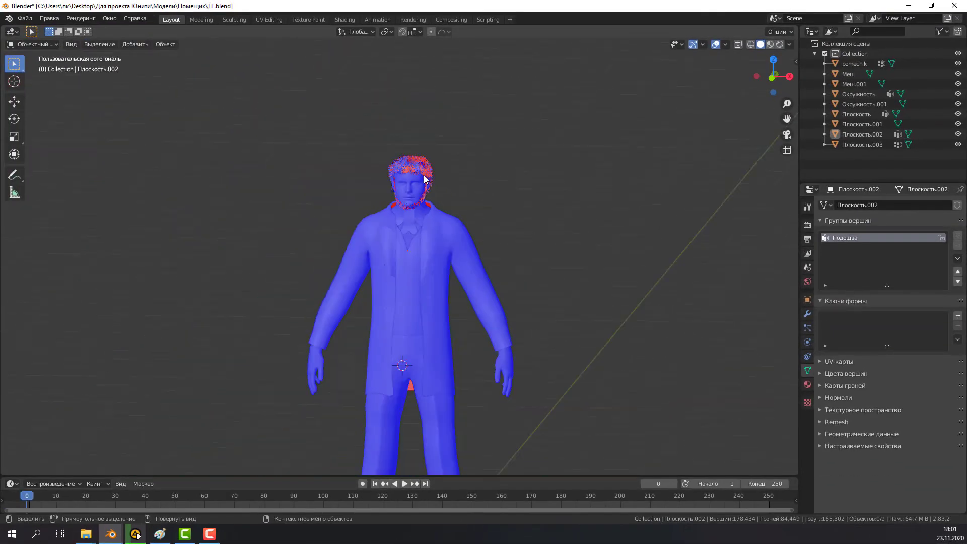
scroll(409, 352, up, 2)
scroll(521, 274, down, 3)
scroll(402, 248, up, 2)
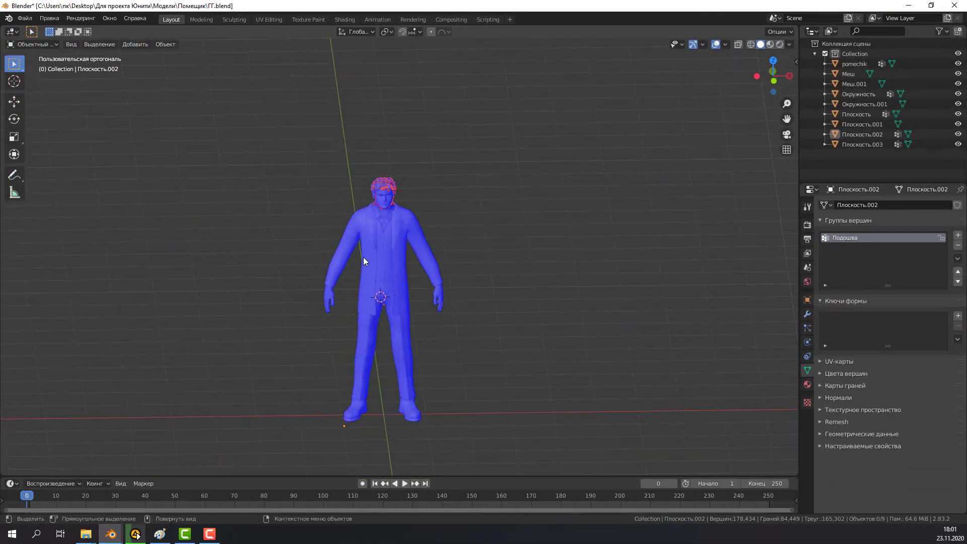
scroll(367, 260, up, 2)
- View the figure in front orthographic and compare it with the concept sketch in Paint
key(KP_1)
scroll(328, 285, down, 1)
scroll(328, 286, up, 1)
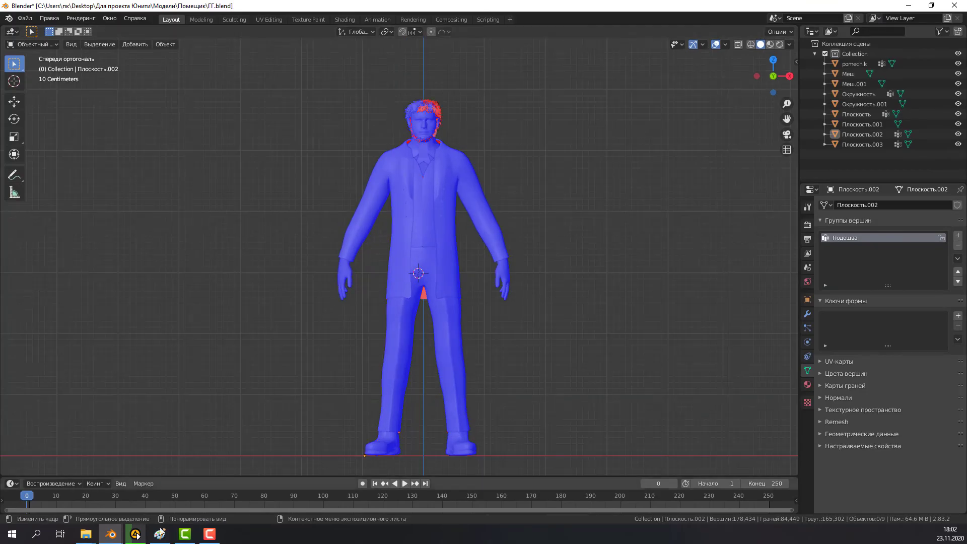
click(161, 532)
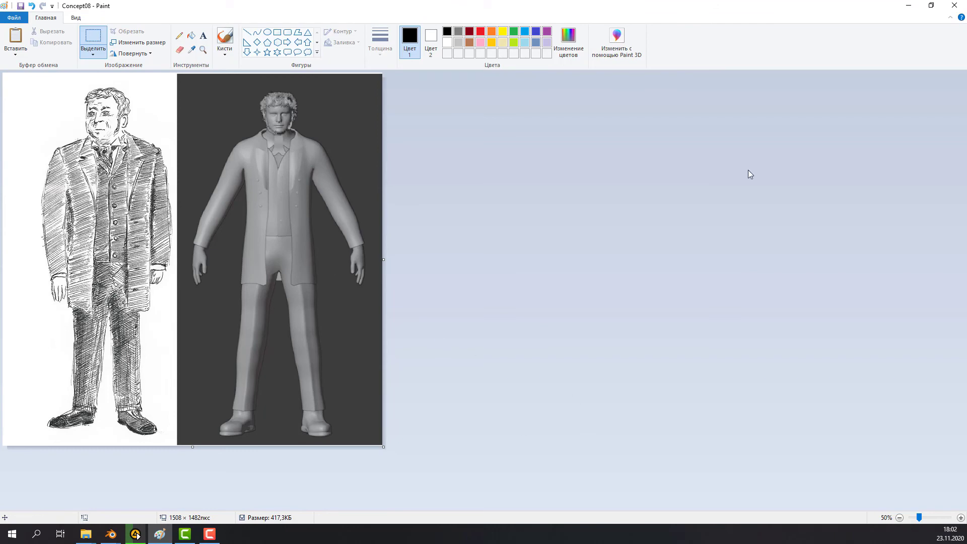
key(alt+Tab)
scroll(388, 240, down, 1)
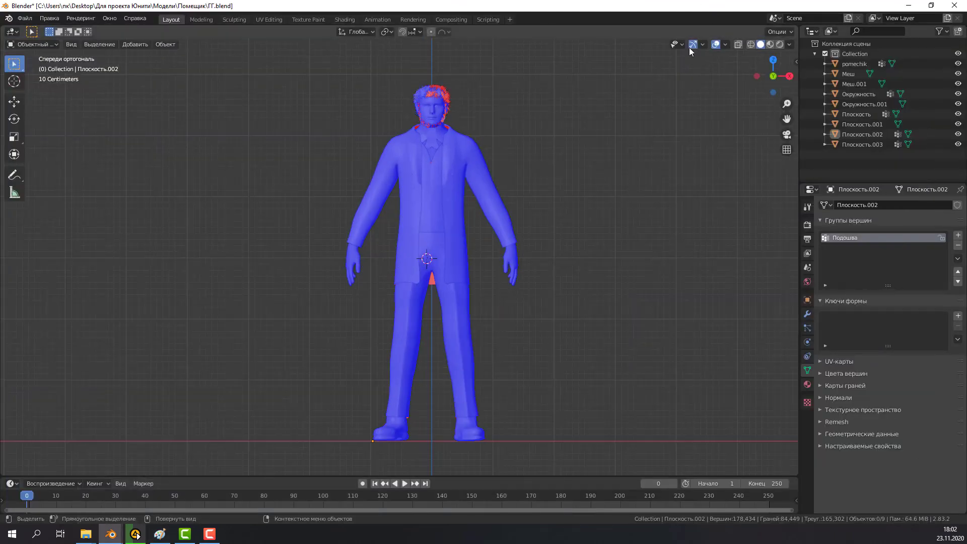
- Hide the viewport overlays and switch to Material Preview shading
click(716, 44)
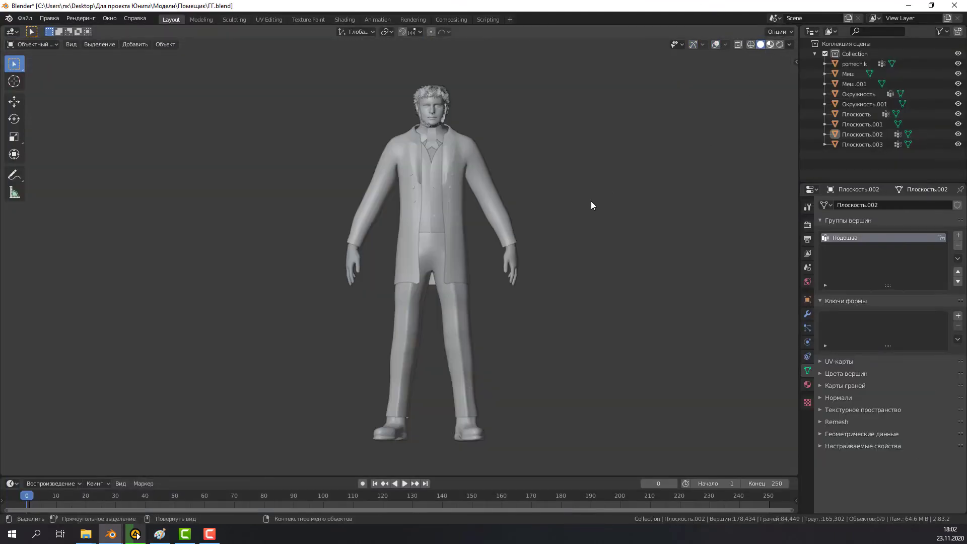
key(z)
key(8)
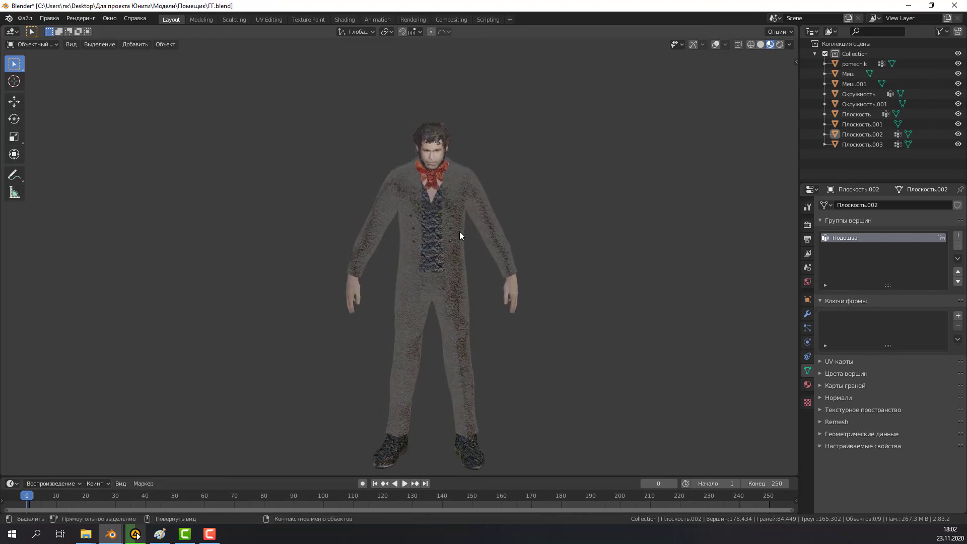
scroll(433, 202, up, 5)
scroll(413, 217, down, 2)
scroll(433, 206, up, 2)
scroll(453, 130, down, 2)
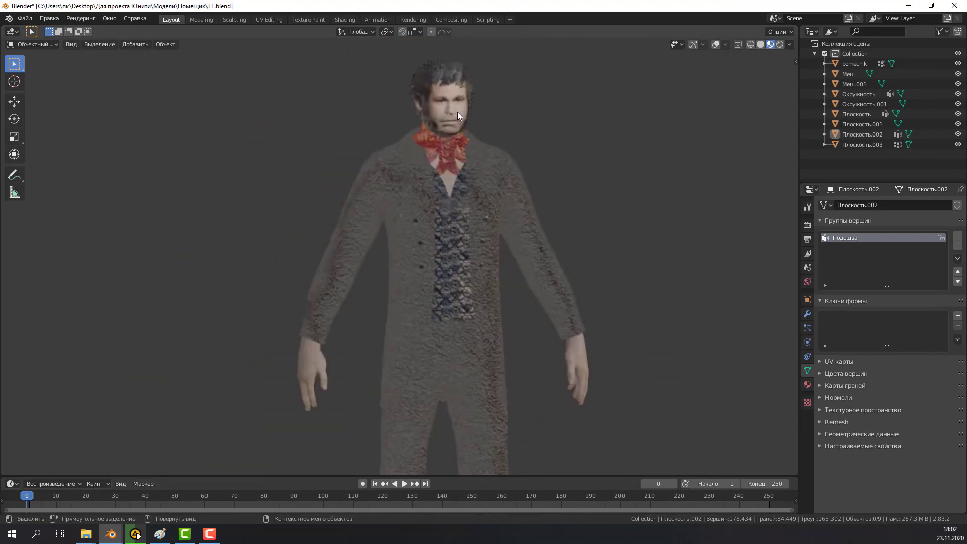
scroll(438, 136, up, 2)
scroll(419, 146, down, 2)
scroll(419, 147, up, 4)
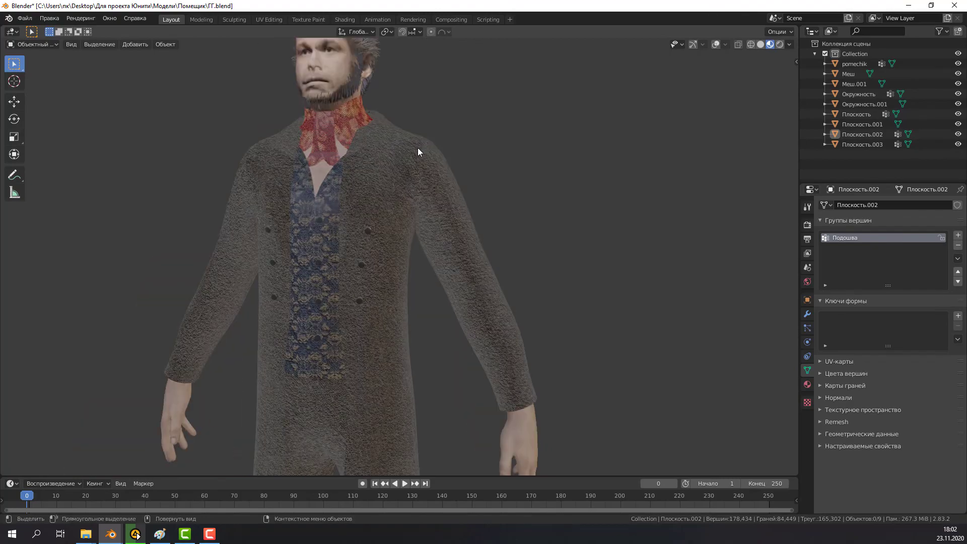
scroll(418, 147, down, 5)
middle_drag(420, 168, 569, 197)
scroll(430, 229, up, 5)
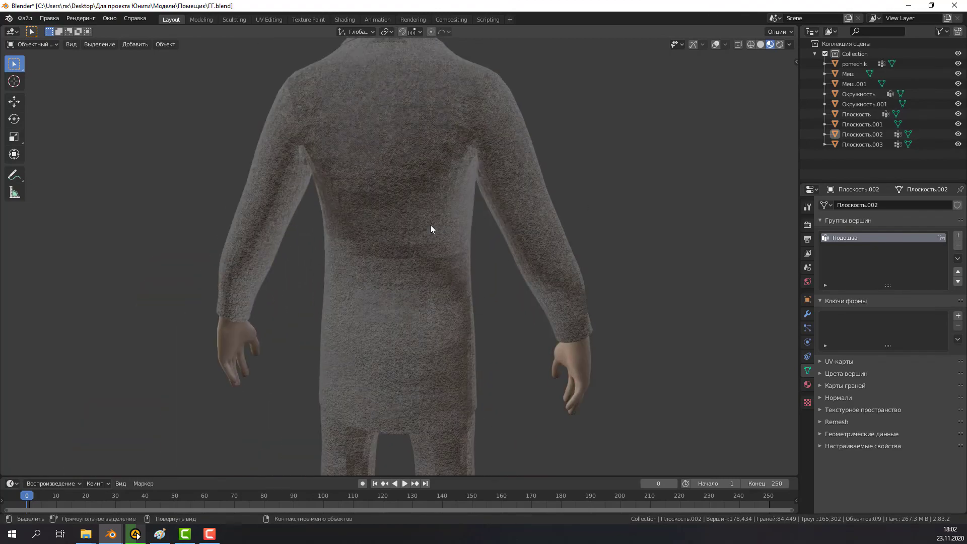
middle_drag(430, 225, 555, 240)
middle_drag(406, 240, 483, 236)
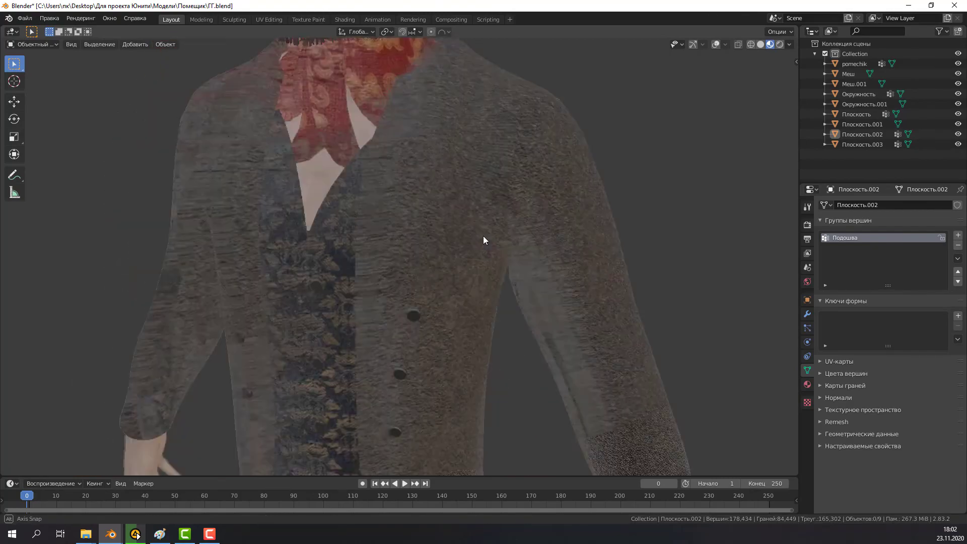
scroll(484, 239, down, 2)
scroll(416, 164, down, 4)
middle_drag(416, 164, 417, 197)
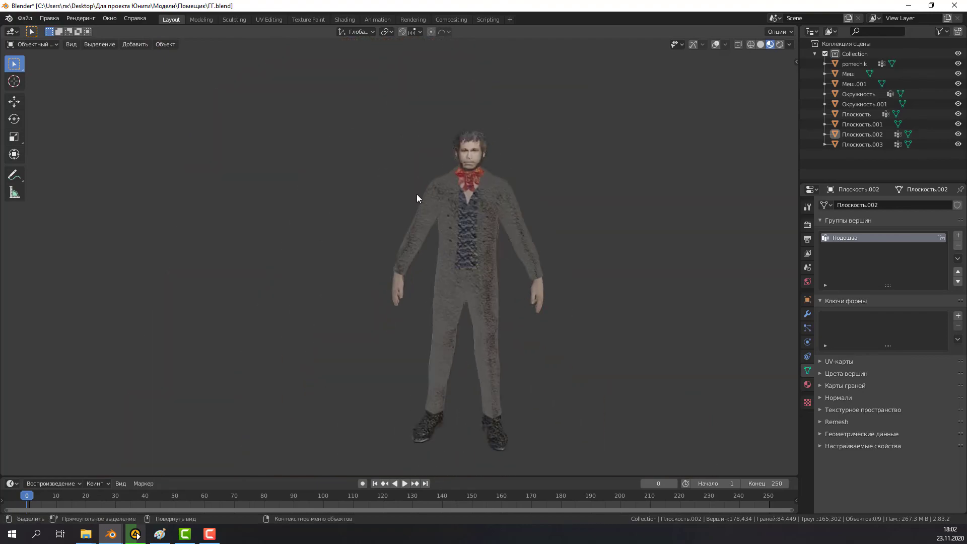
scroll(453, 431, up, 2)
scroll(455, 393, down, 3)
scroll(505, 186, up, 3)
middle_drag(505, 187, 482, 179)
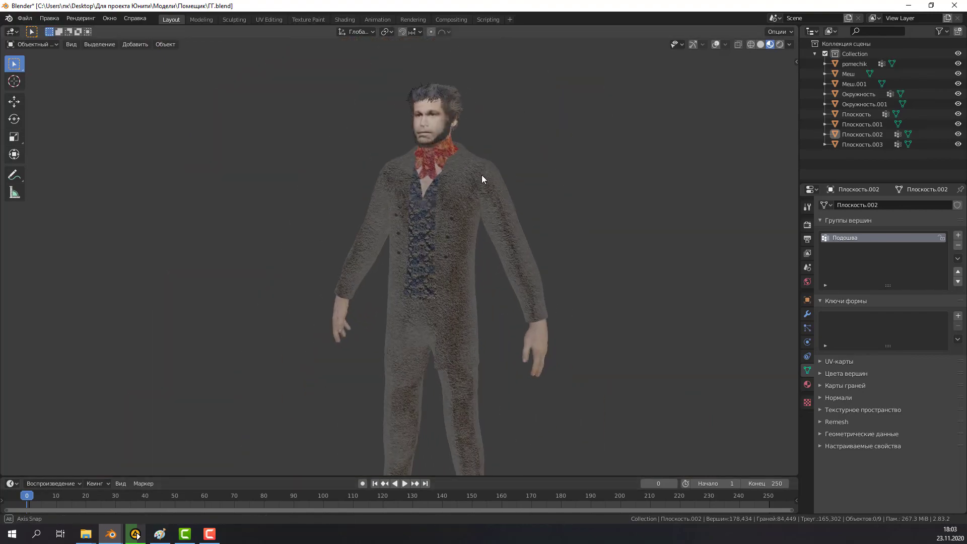
click(160, 534)
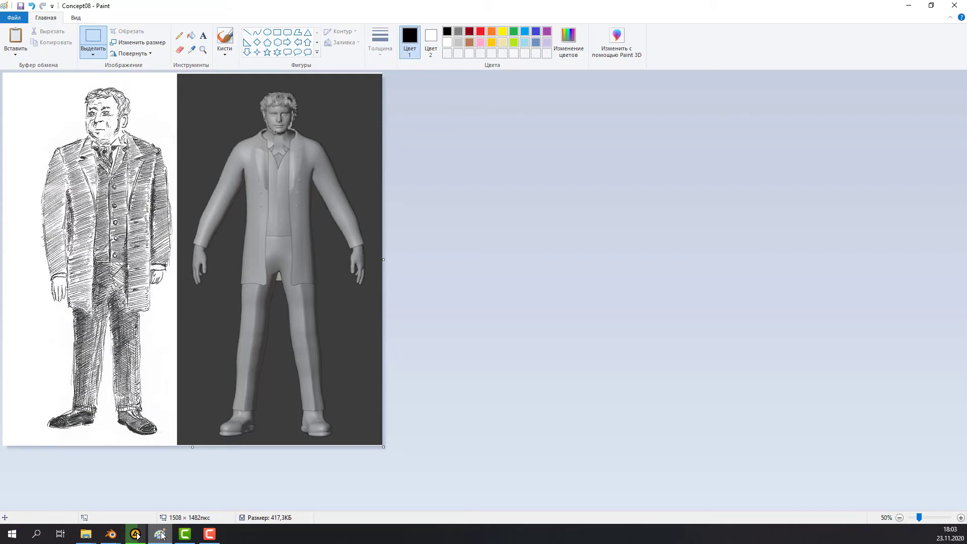
click(161, 535)
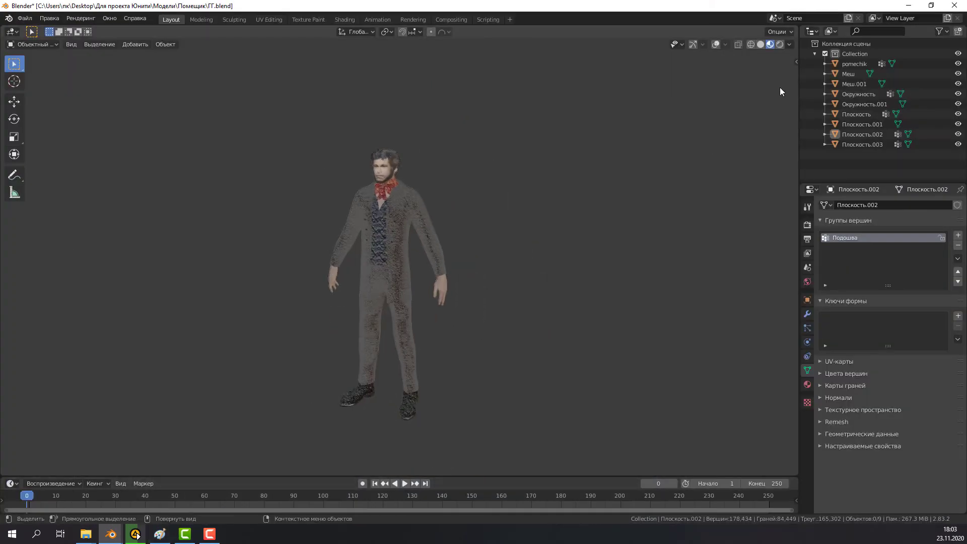